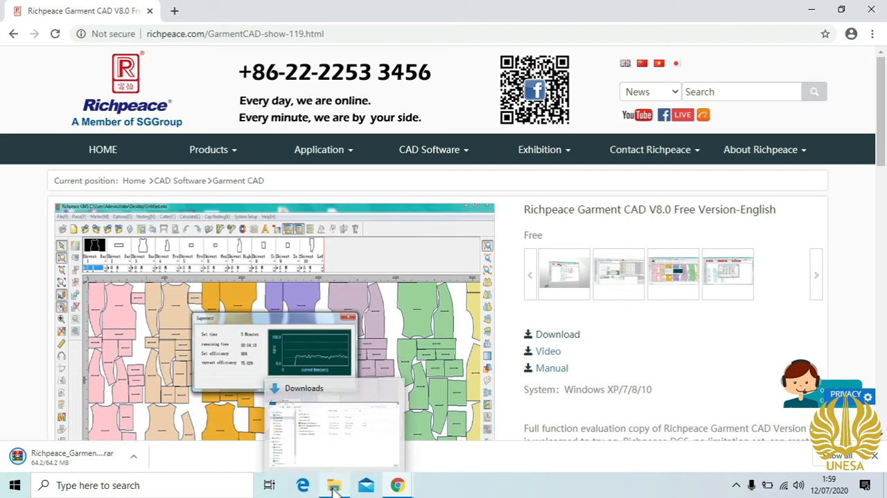
- Extract the downloaded Richpeace_Garment_CAD_V8.0_(Free_Version) archive in the Downloads folder
{"action": "left_click", "coordinate": [334, 487]}
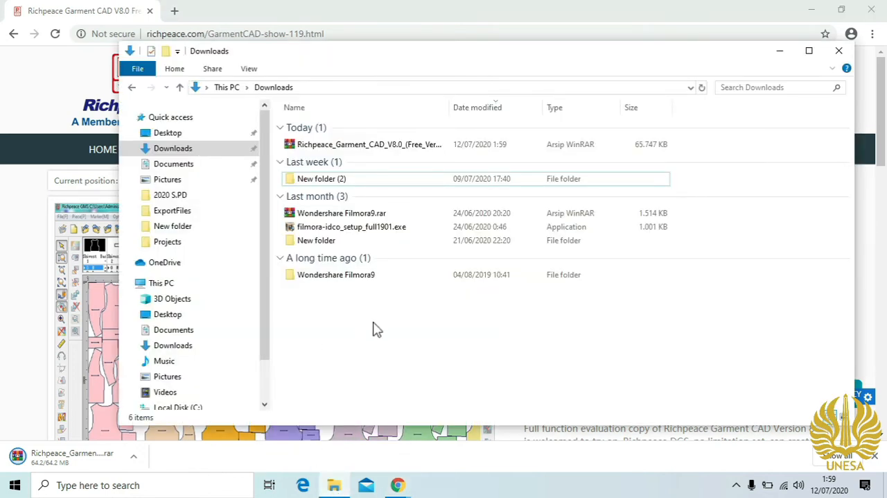
{"action": "left_click", "coordinate": [371, 151]}
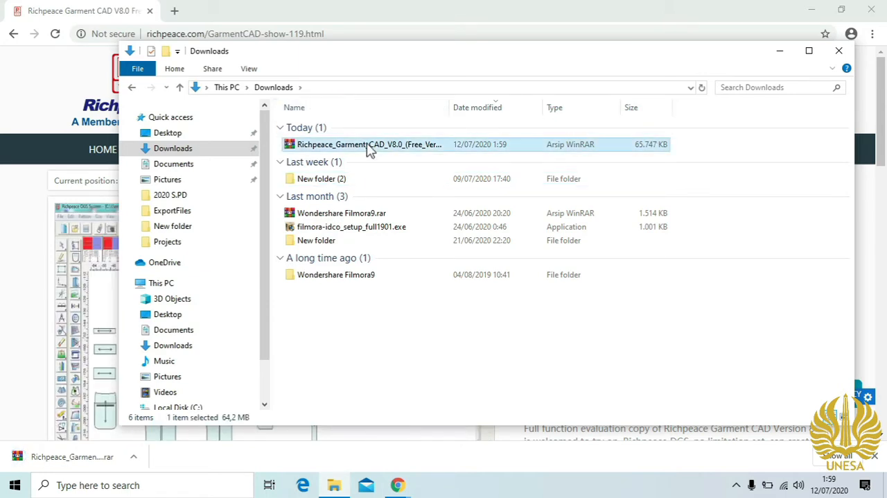
{"action": "right_click", "coordinate": [370, 151]}
{"action": "left_click", "coordinate": [415, 209]}
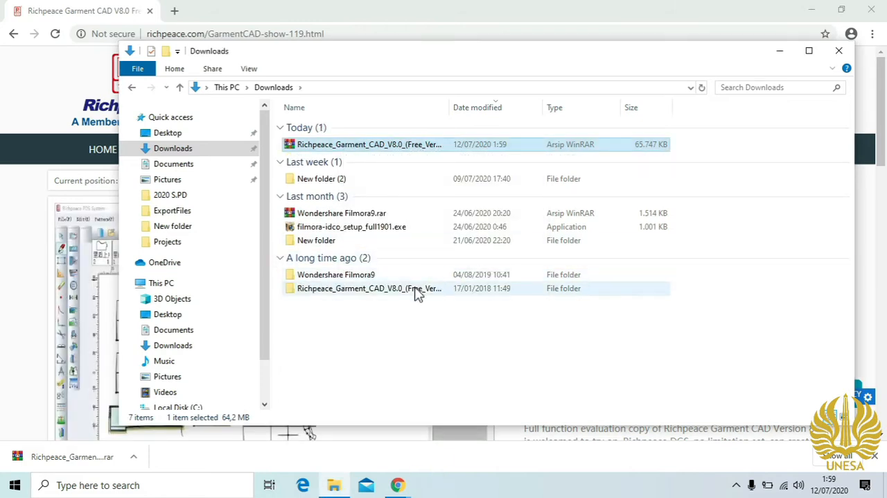
- Run setup.exe from the extracted Richpeace_Garment_CAD_V8.0_(Free_Version) folder and complete the installation with the default options
{"action": "double_click", "coordinate": [418, 294]}
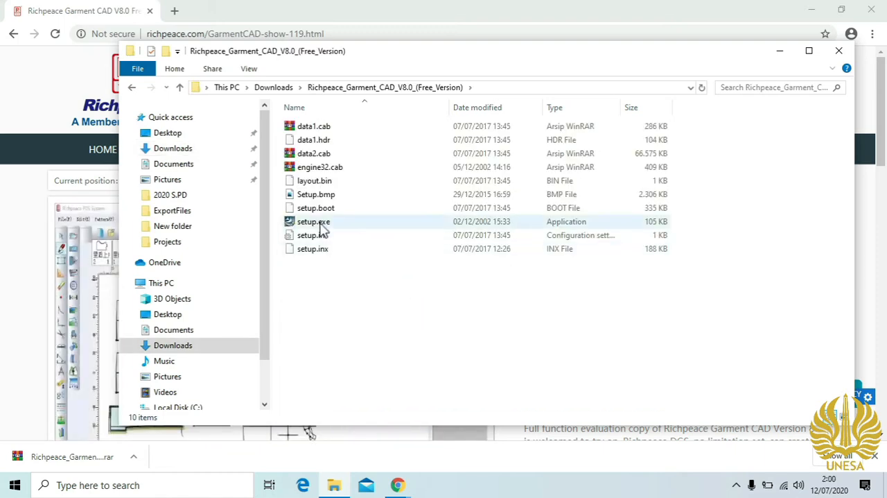
{"action": "left_click", "coordinate": [320, 226]}
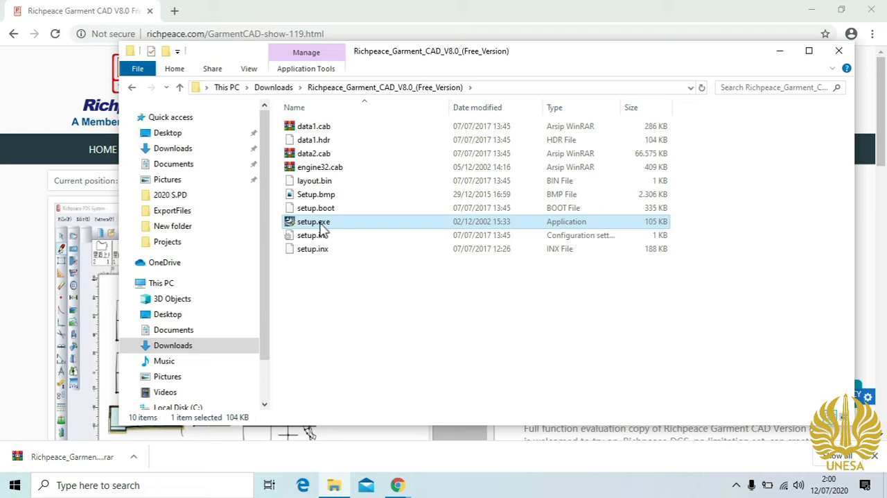
{"action": "double_click", "coordinate": [322, 229]}
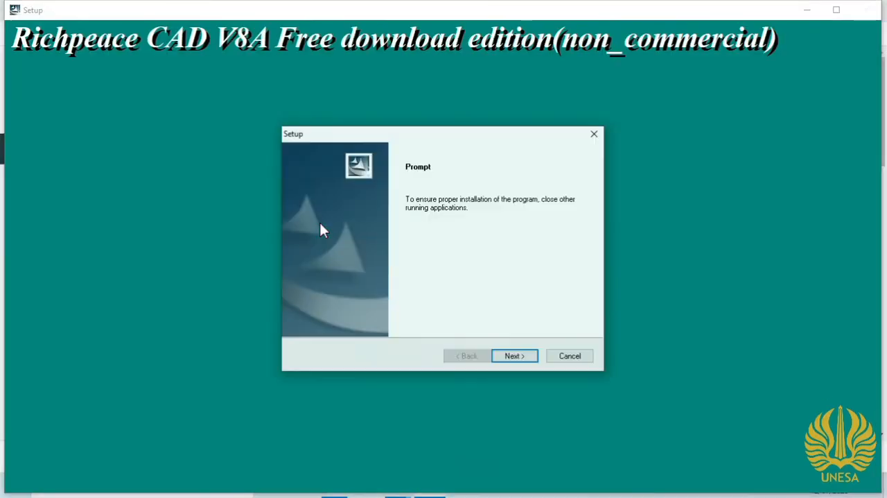
{"action": "left_click", "coordinate": [524, 357]}
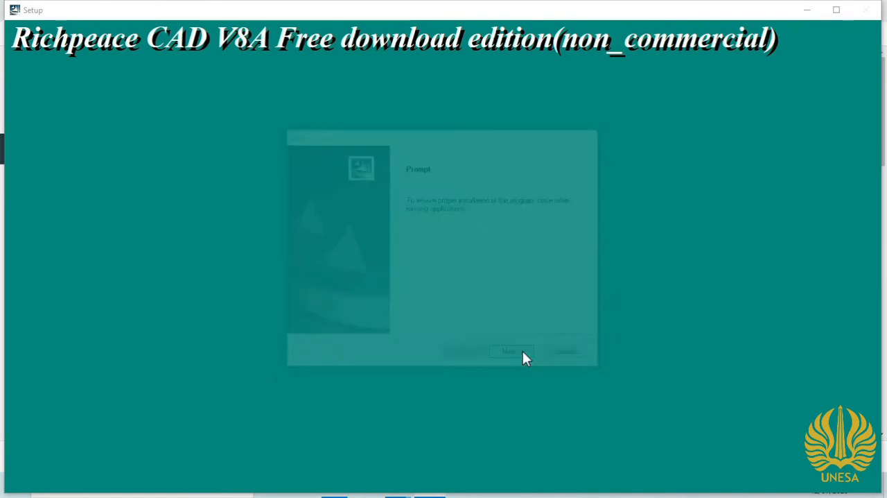
{"action": "left_click", "coordinate": [525, 357]}
{"action": "left_click", "coordinate": [524, 358]}
{"action": "left_click", "coordinate": [523, 354]}
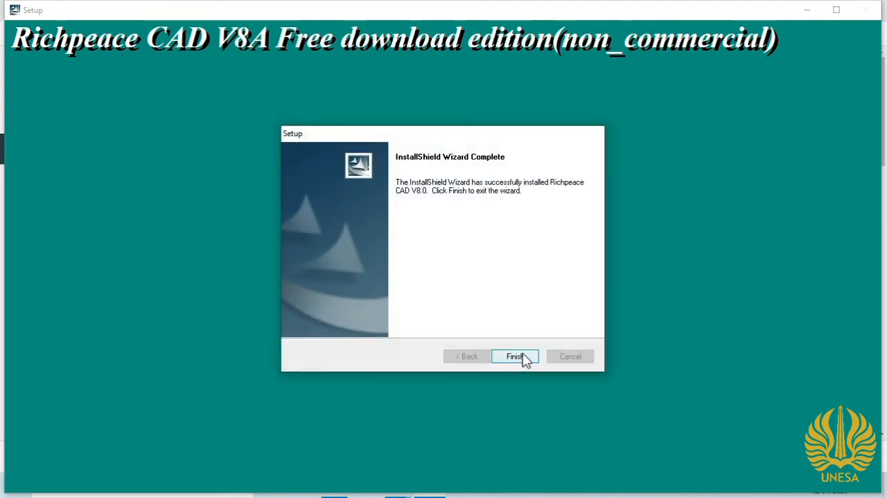
{"action": "left_click", "coordinate": [531, 360]}
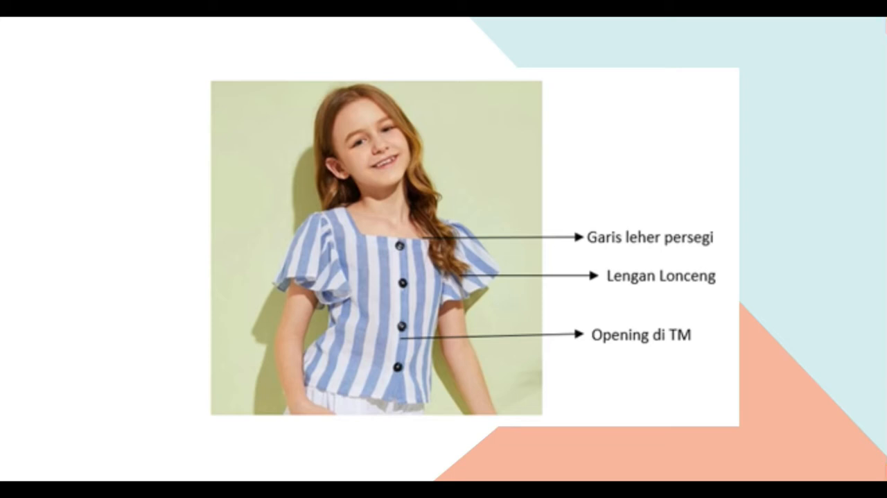
{"action": "key", "text": "Right"}
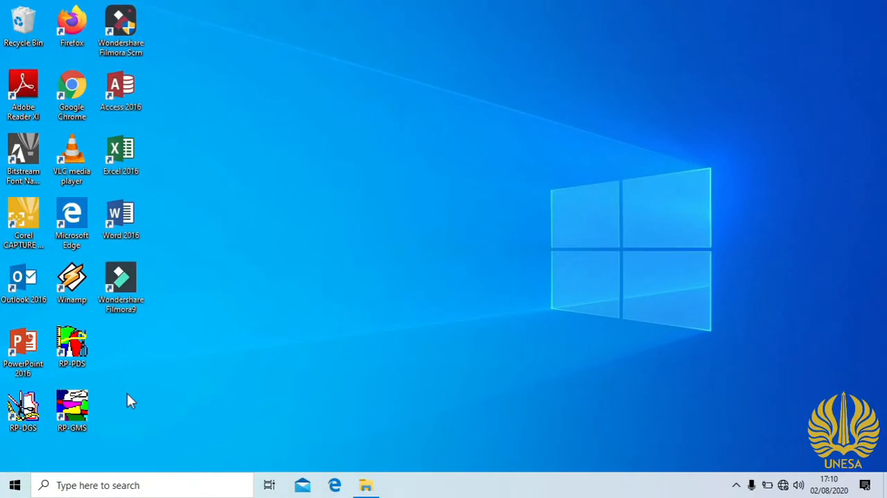
- Launch RP-DGS and set the length unit precision to 0.01 in the system setup, keeping centimetres
{"action": "double_click", "coordinate": [29, 415]}
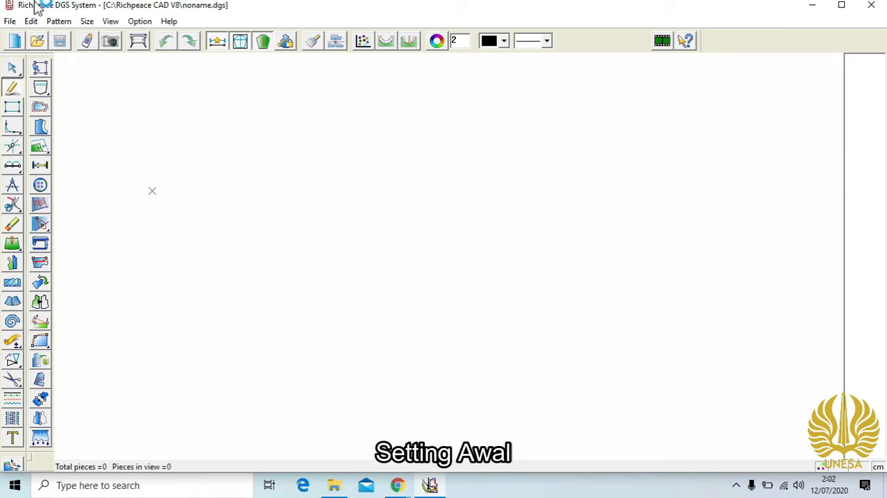
{"action": "left_click", "coordinate": [135, 21]}
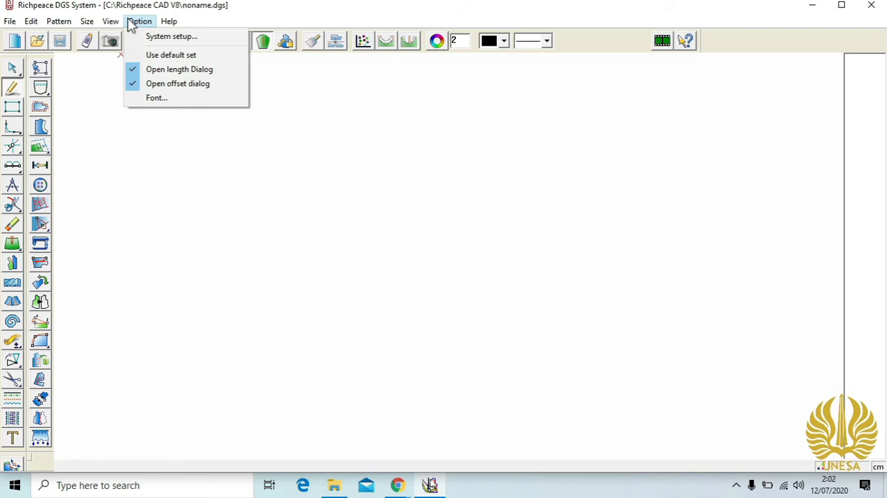
{"action": "left_click", "coordinate": [156, 38]}
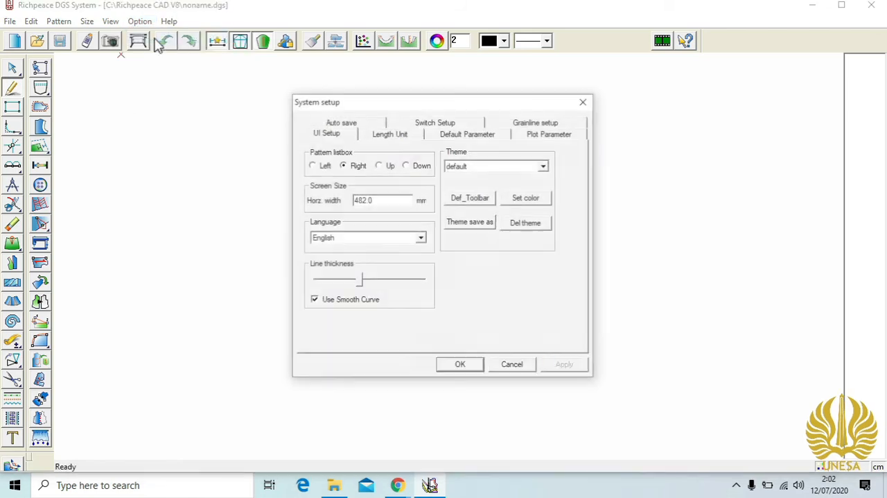
{"action": "left_click", "coordinate": [391, 136]}
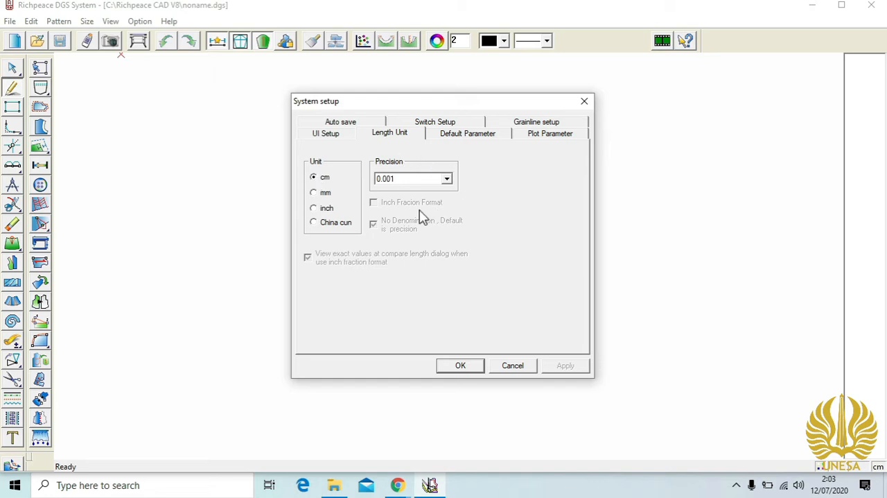
{"action": "left_click", "coordinate": [448, 179]}
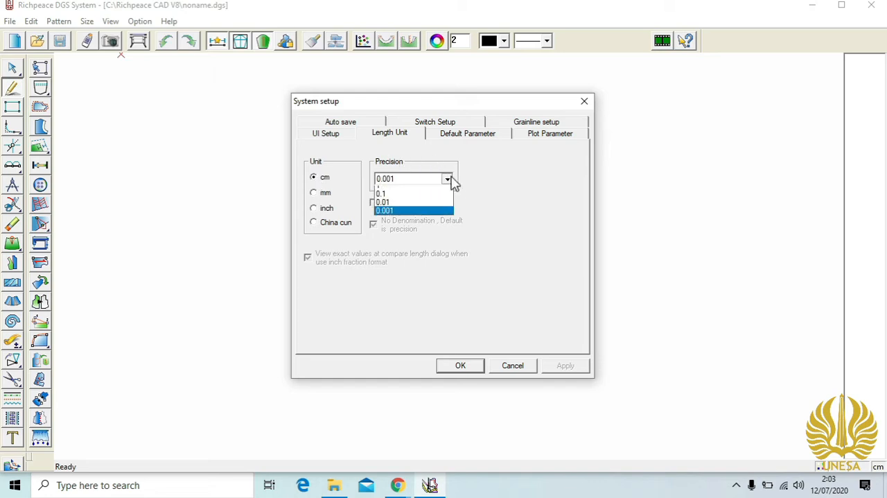
{"action": "left_click", "coordinate": [432, 208]}
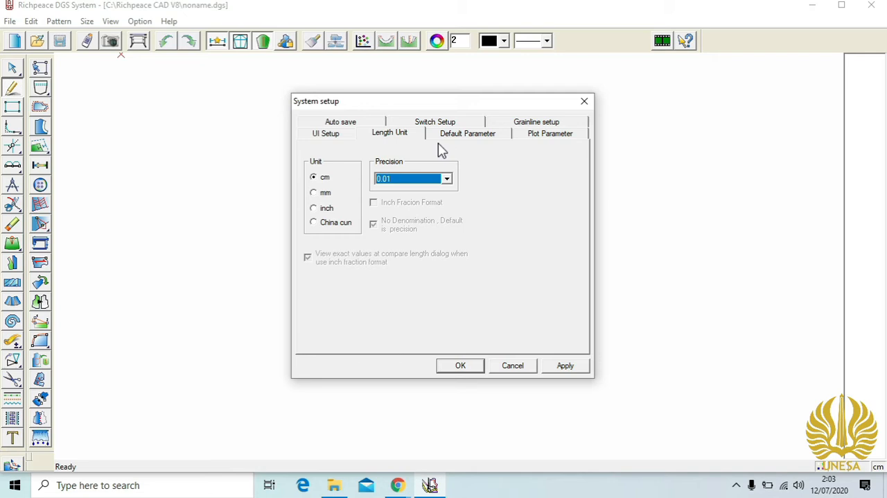
- Add Size and Material to the pattern information above the grainline, check the switch settings and accept the system setup
{"action": "left_click", "coordinate": [516, 123]}
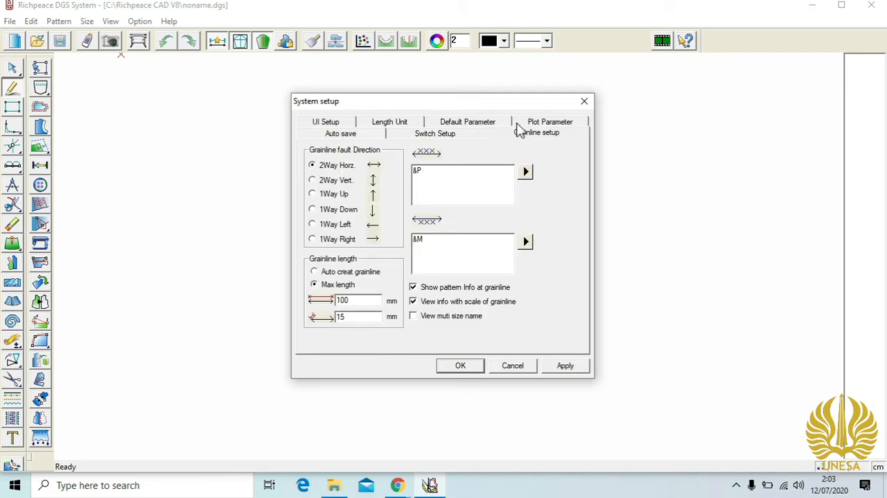
{"action": "left_click", "coordinate": [526, 172]}
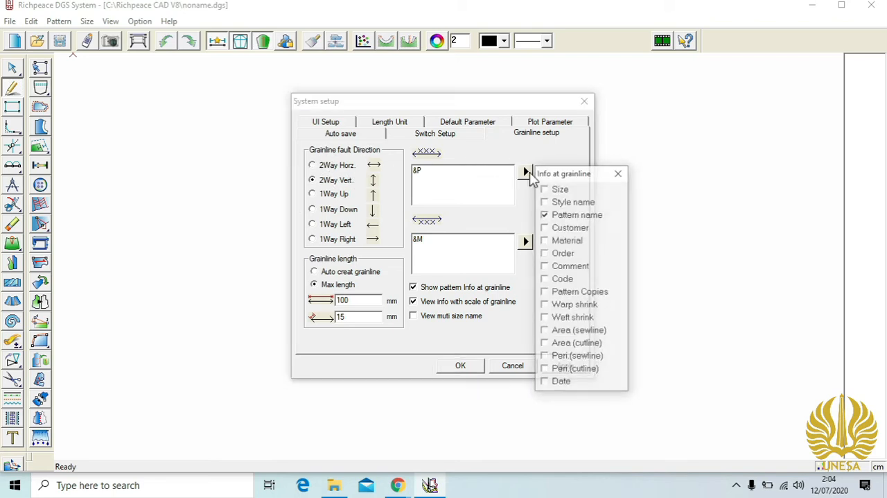
{"action": "left_click", "coordinate": [547, 189]}
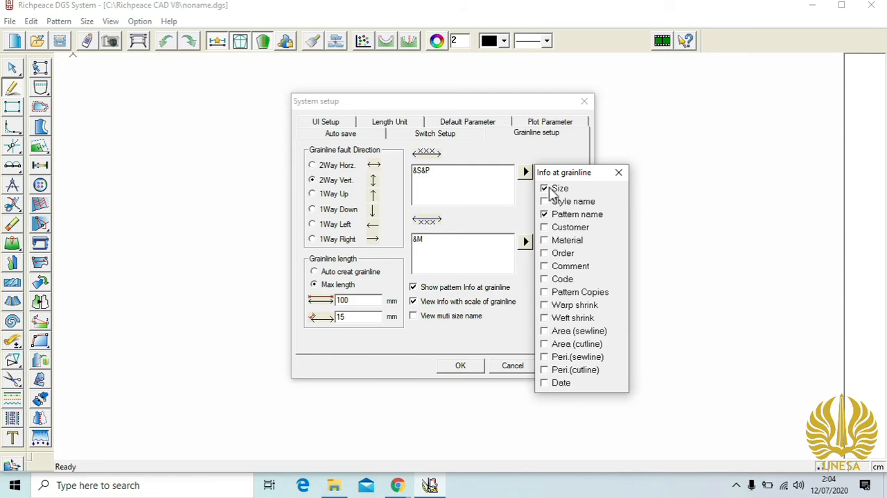
{"action": "left_click", "coordinate": [562, 243]}
{"action": "left_click", "coordinate": [618, 174]}
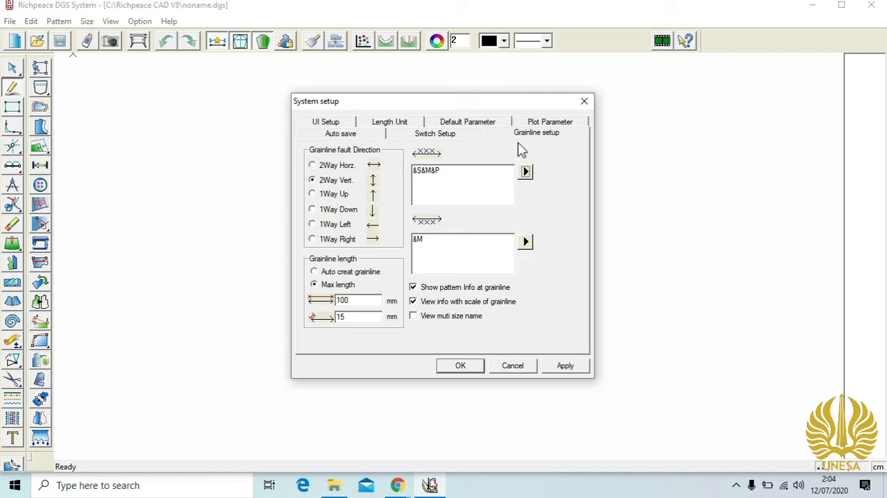
{"action": "left_click", "coordinate": [432, 135]}
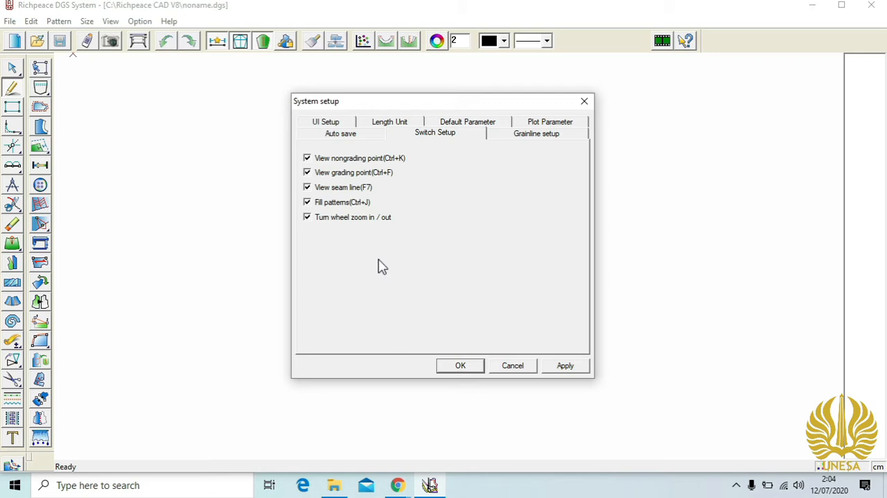
{"action": "left_click", "coordinate": [471, 368]}
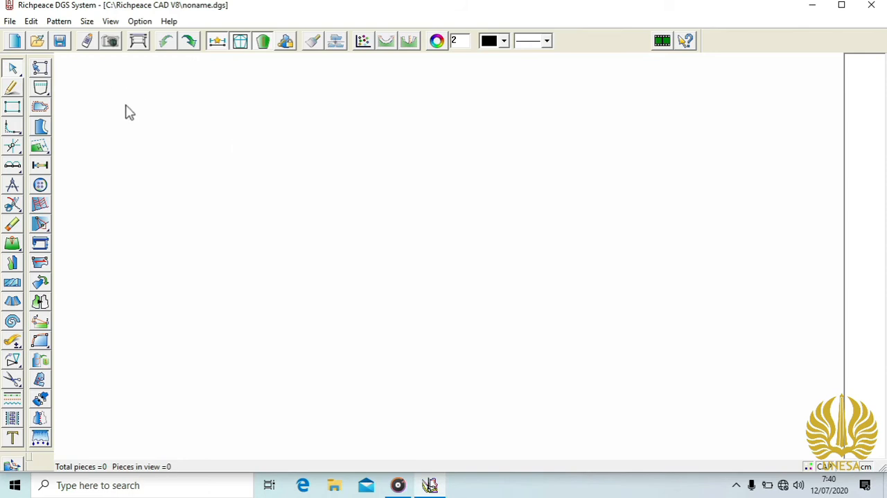
- Show the ruler bar around the drawing area
{"action": "left_click", "coordinate": [109, 23]}
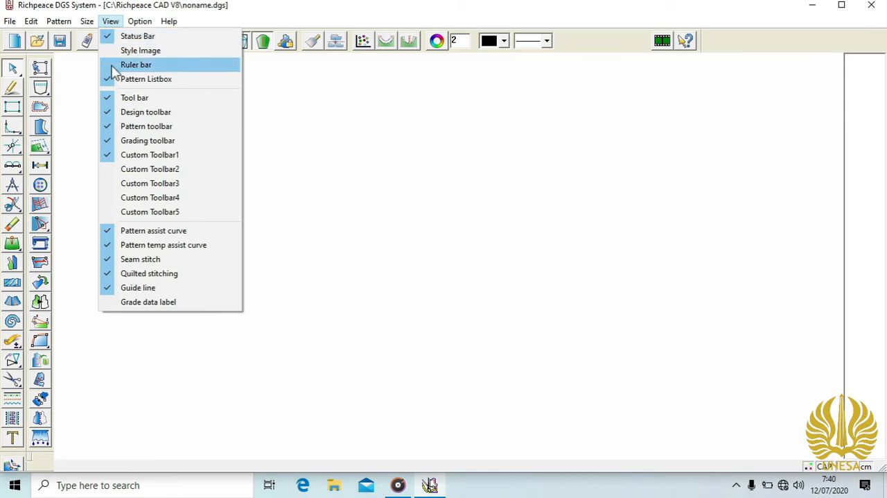
{"action": "left_click", "coordinate": [136, 65]}
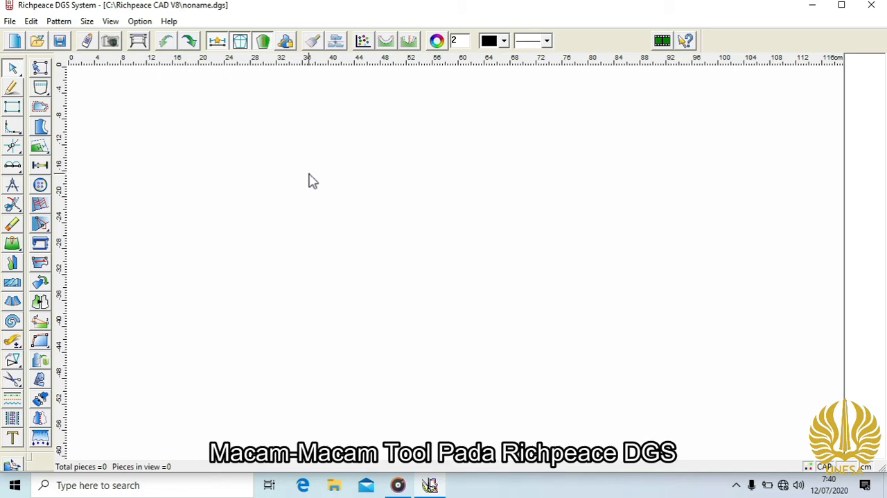
{"action": "left_click", "coordinate": [11, 69]}
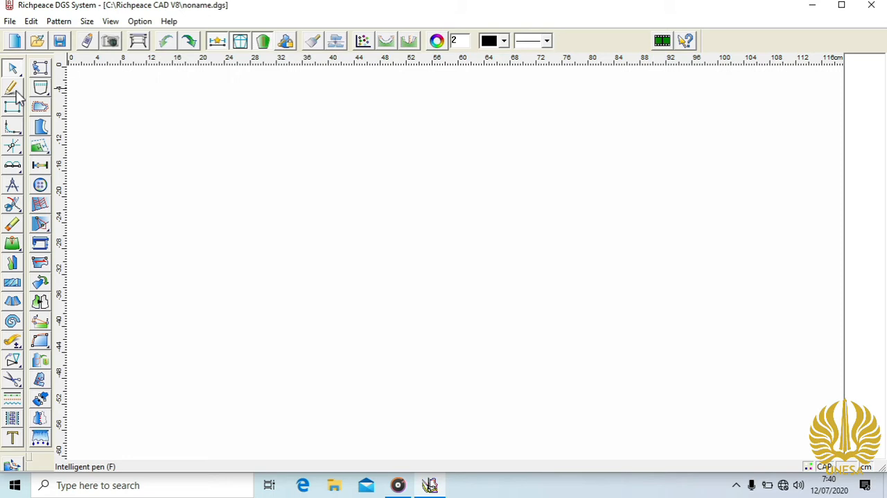
{"action": "left_click", "coordinate": [13, 89]}
{"action": "left_click", "coordinate": [255, 167]}
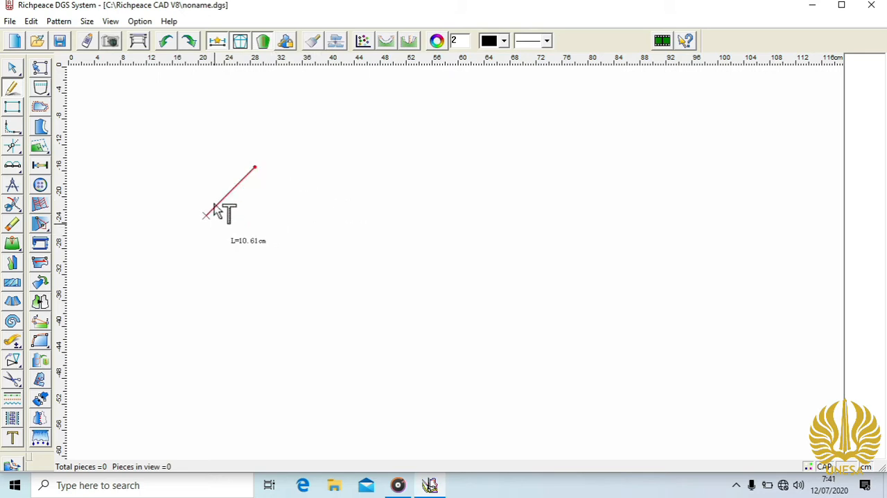
{"action": "left_click", "coordinate": [308, 168]}
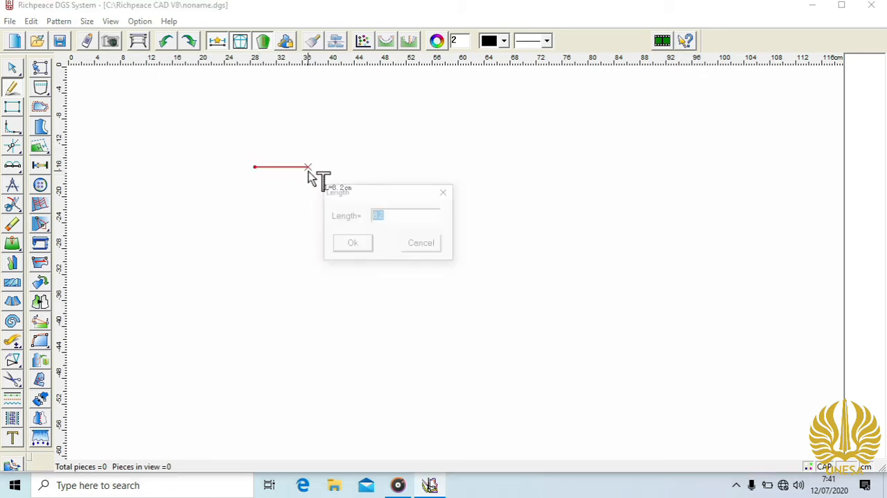
{"action": "left_click", "coordinate": [422, 246]}
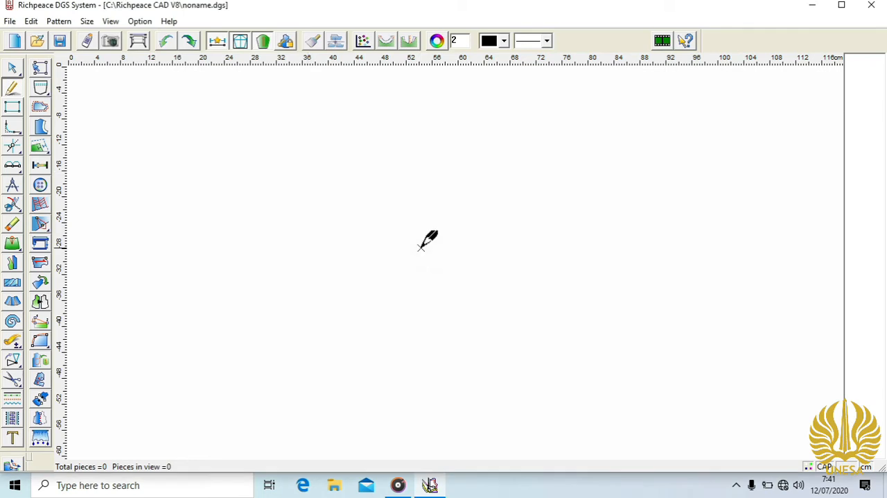
- Draw an open four-point curve about 27 cm long with the Intelligent pen, and erase it with the Eraser
{"action": "left_click", "coordinate": [248, 169]}
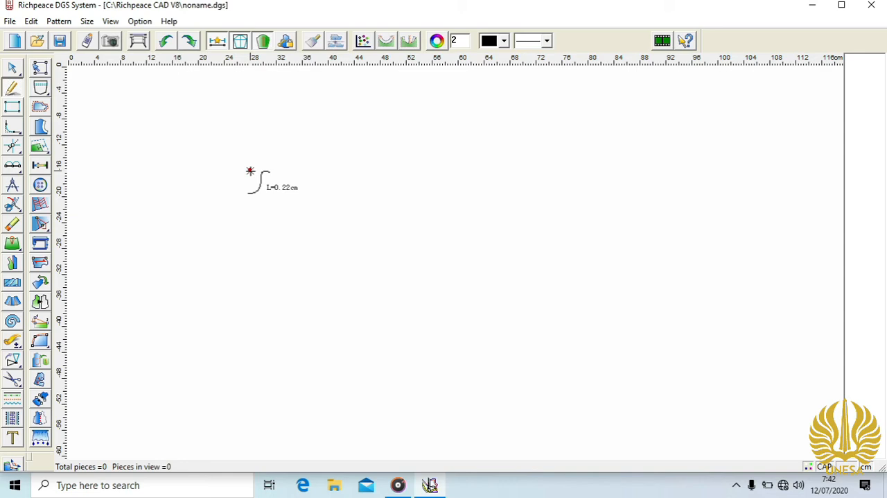
{"action": "left_click", "coordinate": [308, 171]}
{"action": "left_click", "coordinate": [291, 201]}
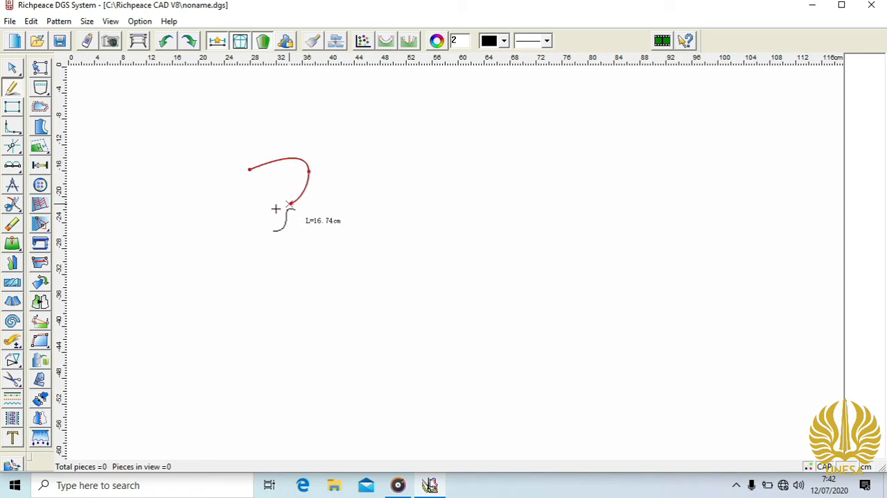
{"action": "right_click", "coordinate": [225, 217]}
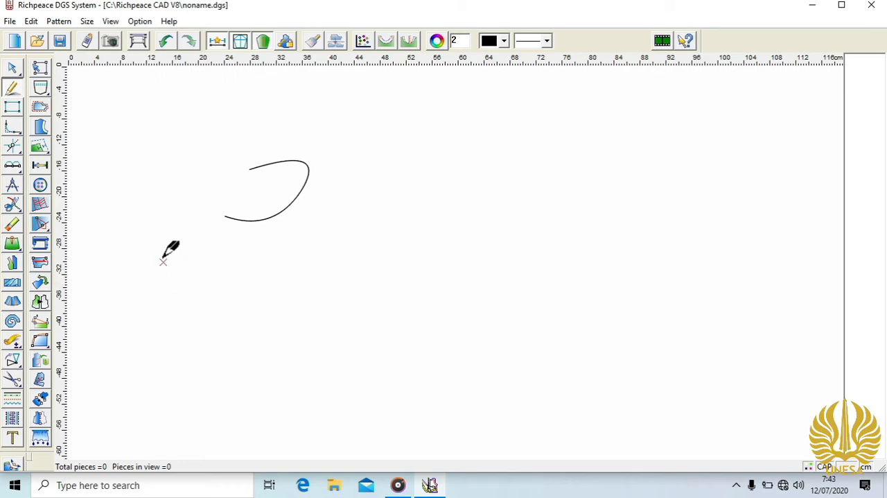
{"action": "left_click", "coordinate": [12, 223]}
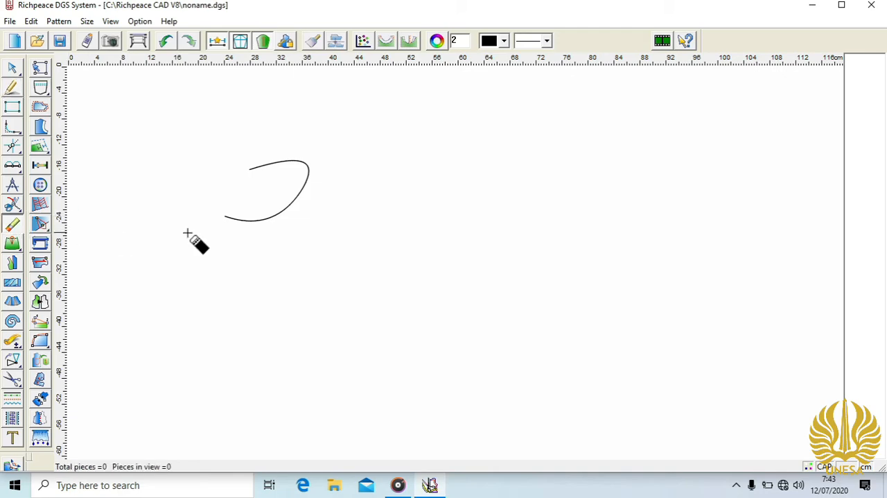
{"action": "left_click", "coordinate": [237, 220]}
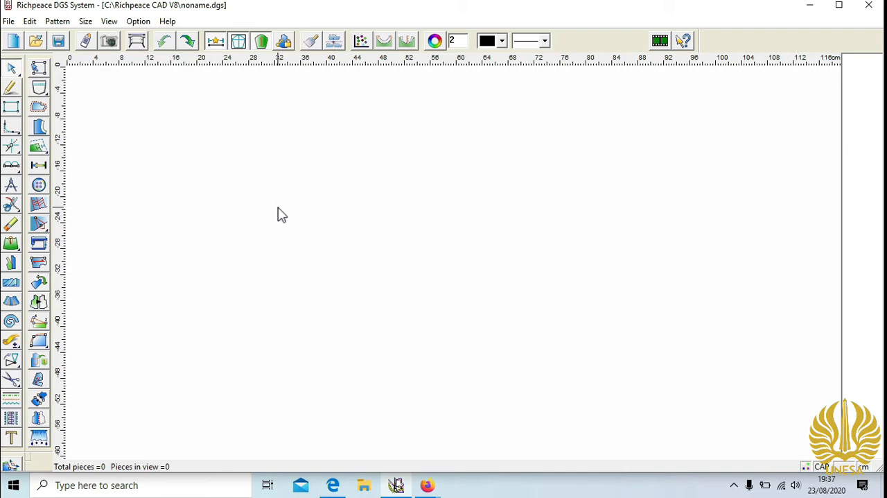
- Draw a rectangle 17 cm wide and 29.5 cm high in the empty drawing area
{"action": "left_click", "coordinate": [11, 107]}
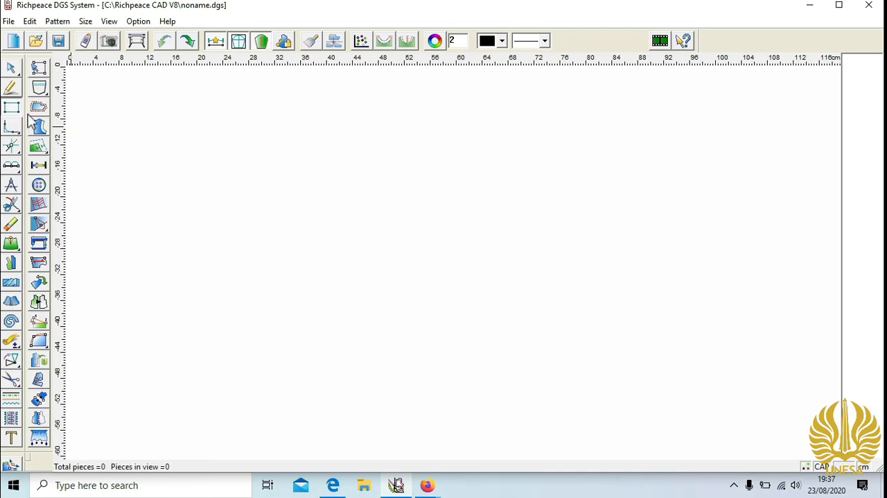
{"action": "left_click", "coordinate": [273, 164]}
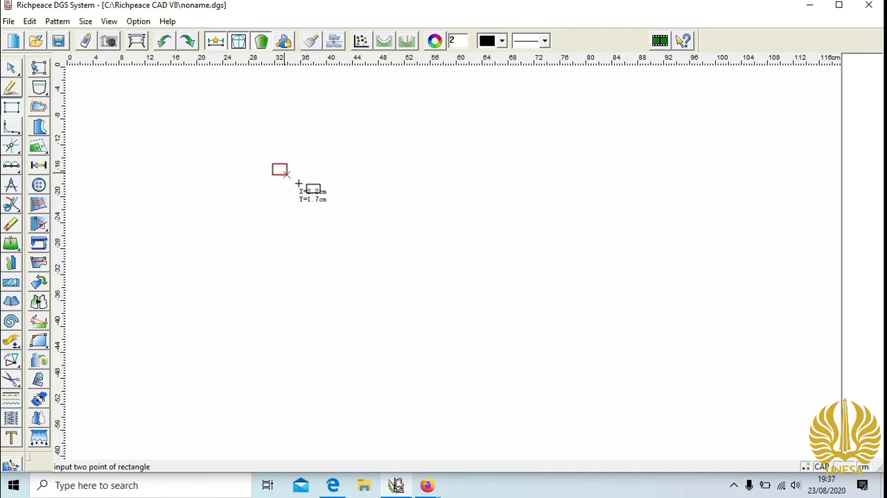
{"action": "left_click", "coordinate": [390, 265]}
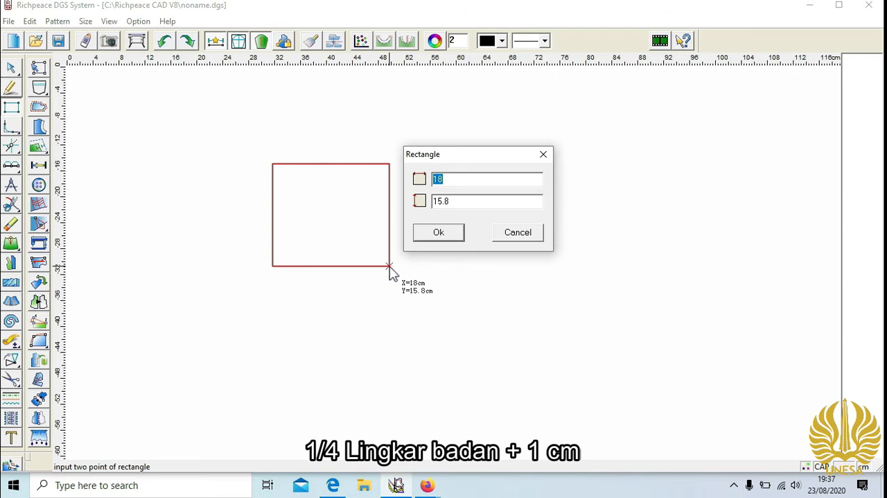
{"action": "type", "text": "17"}
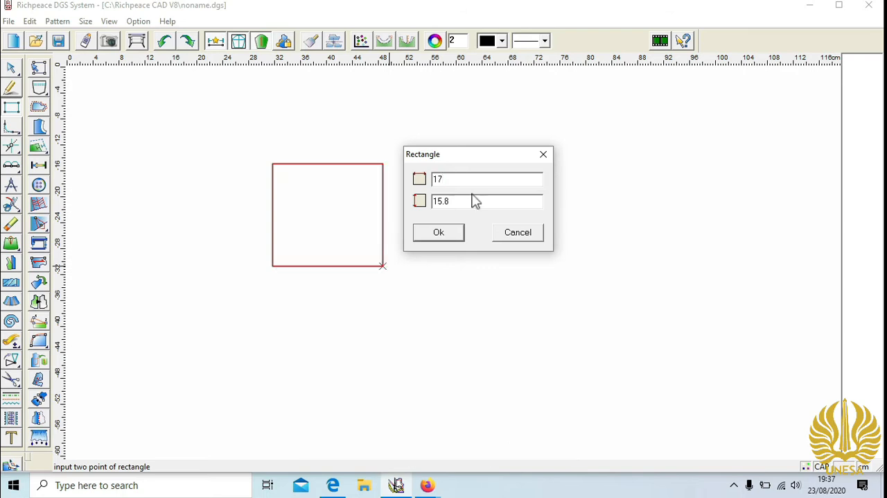
{"action": "key", "text": "Tab"}
{"action": "type", "text": "29.5"}
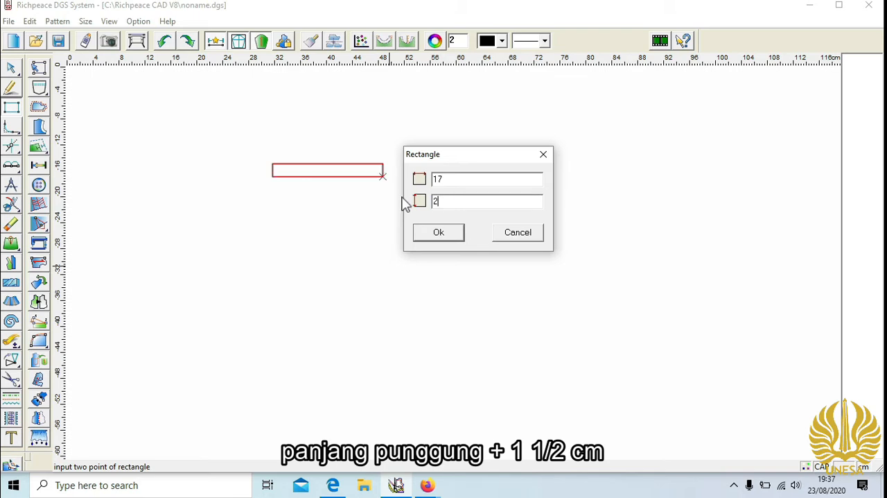
{"action": "left_click", "coordinate": [461, 233]}
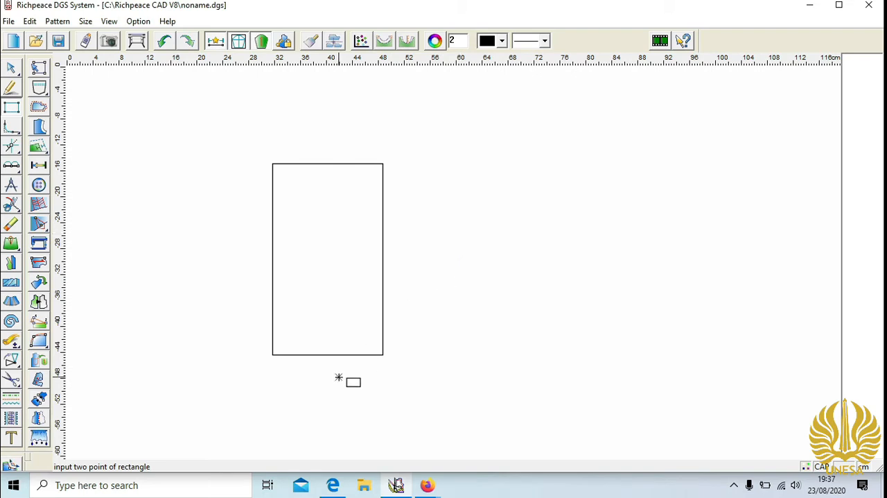
- Label the rectangle's upper-left corner A and lower-left corner B with text 2 cm high
{"action": "left_click", "coordinate": [11, 437]}
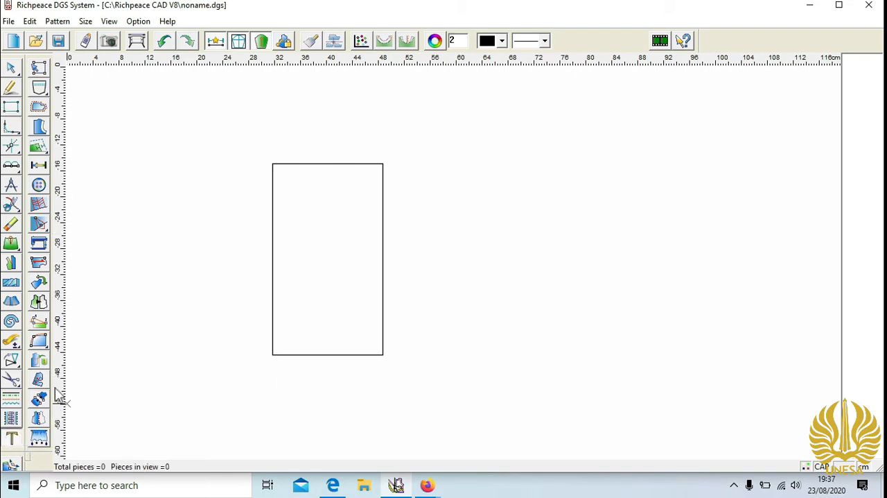
{"action": "left_click", "coordinate": [271, 172]}
{"action": "double_click", "coordinate": [326, 320]}
{"action": "type", "text": "2"}
{"action": "left_click", "coordinate": [297, 352]}
{"action": "left_click", "coordinate": [276, 369]}
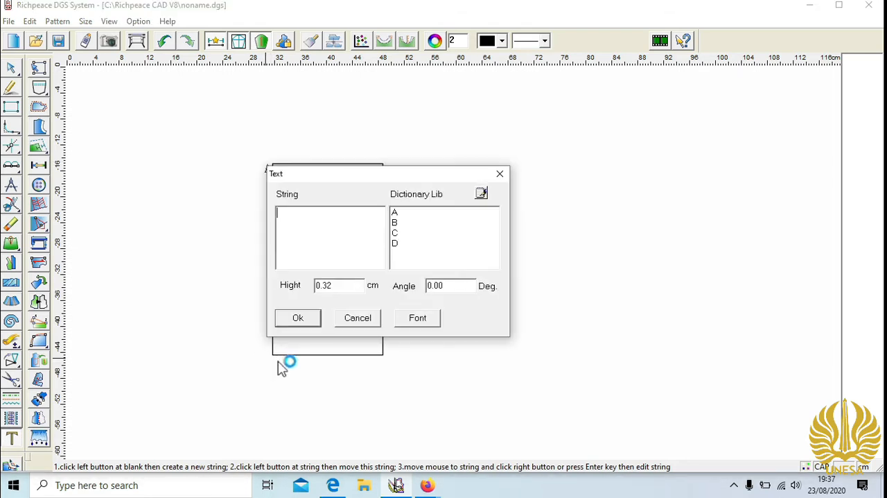
{"action": "double_click", "coordinate": [344, 285]}
{"action": "type", "text": "2"}
{"action": "left_click", "coordinate": [312, 325]}
- Label the rectangle's lower-right corner C and upper-right corner D with text 2 cm high
{"action": "left_click", "coordinate": [393, 372]}
{"action": "double_click", "coordinate": [458, 289]}
{"action": "type", "text": "2"}
{"action": "left_click", "coordinate": [418, 322]}
{"action": "left_click", "coordinate": [401, 173]}
{"action": "left_click_drag", "start_coordinate": [468, 321], "coordinate": [403, 323]}
{"action": "type", "text": "2"}
{"action": "left_click", "coordinate": [424, 354]}
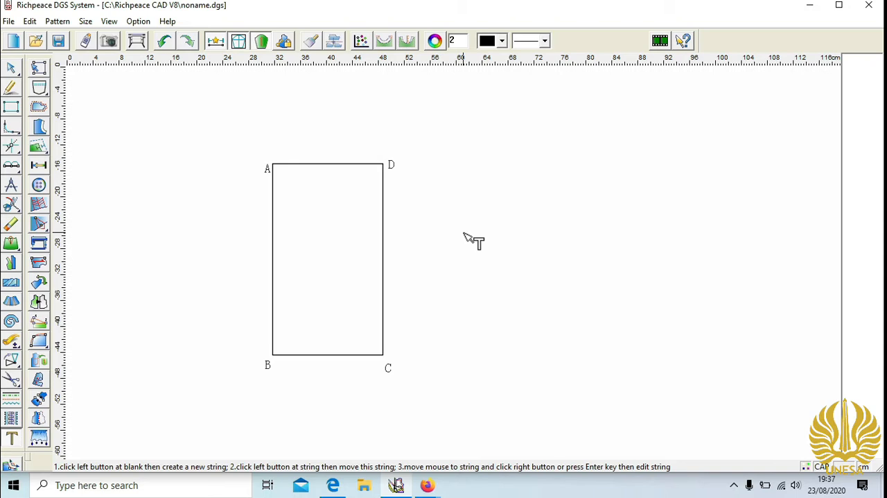
- Create one line parallel to edge AD, 2.5 cm below it, with the third parallel value set to 0
{"action": "left_click", "coordinate": [330, 165]}
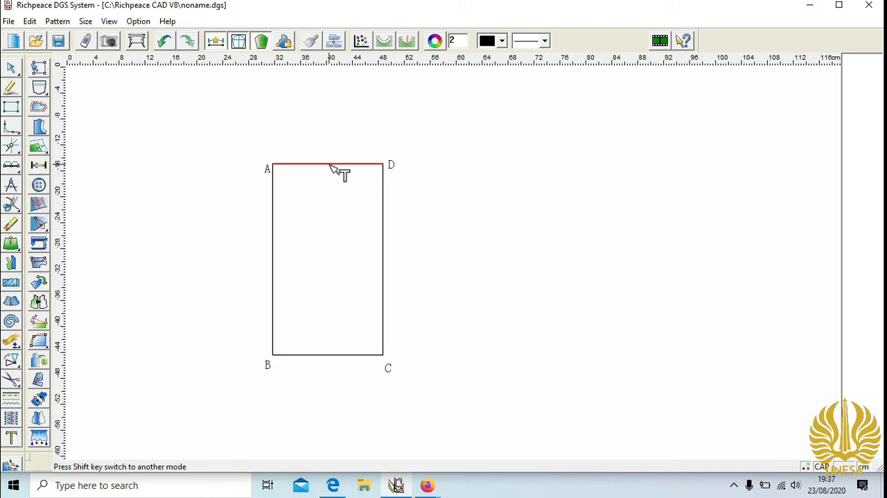
{"action": "right_click", "coordinate": [329, 165]}
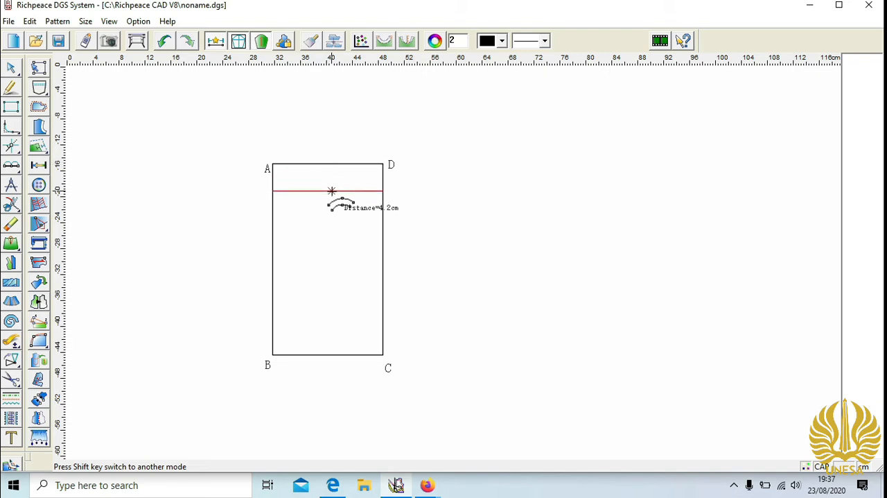
{"action": "left_click", "coordinate": [331, 191]}
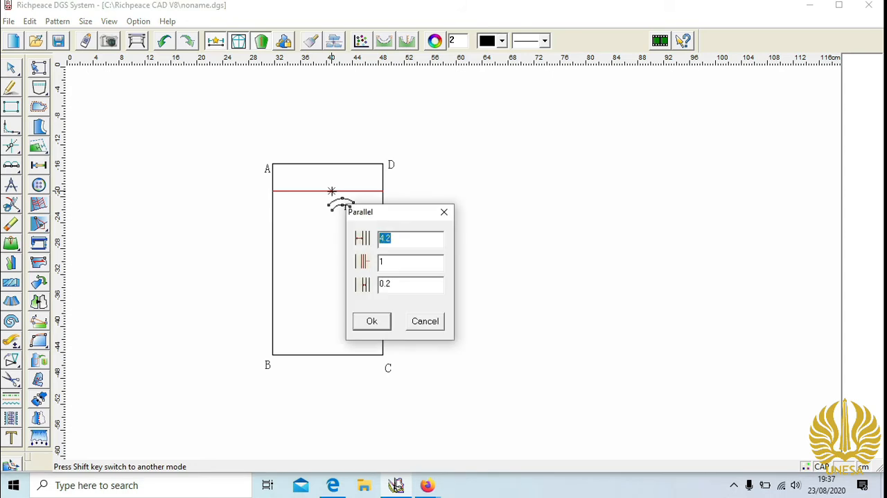
{"action": "type", "text": "2.5"}
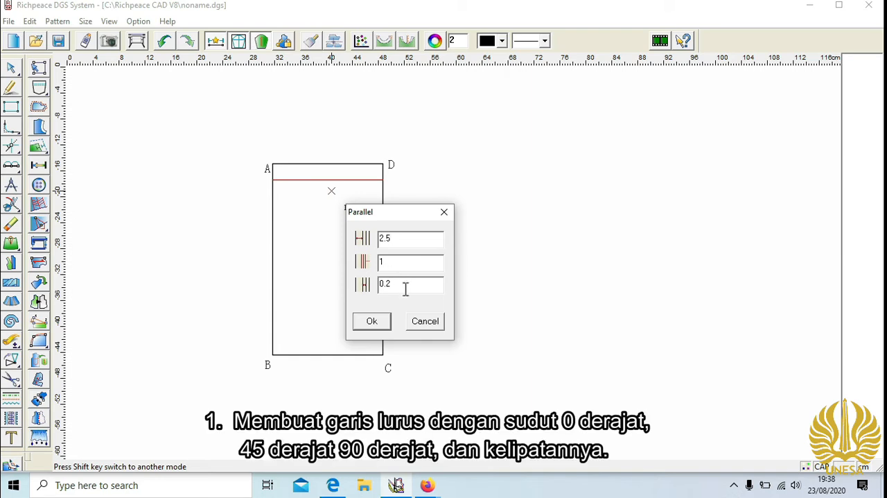
{"action": "left_click_drag", "start_coordinate": [405, 287], "coordinate": [363, 287]}
{"action": "type", "text": "0"}
{"action": "left_click", "coordinate": [387, 321]}
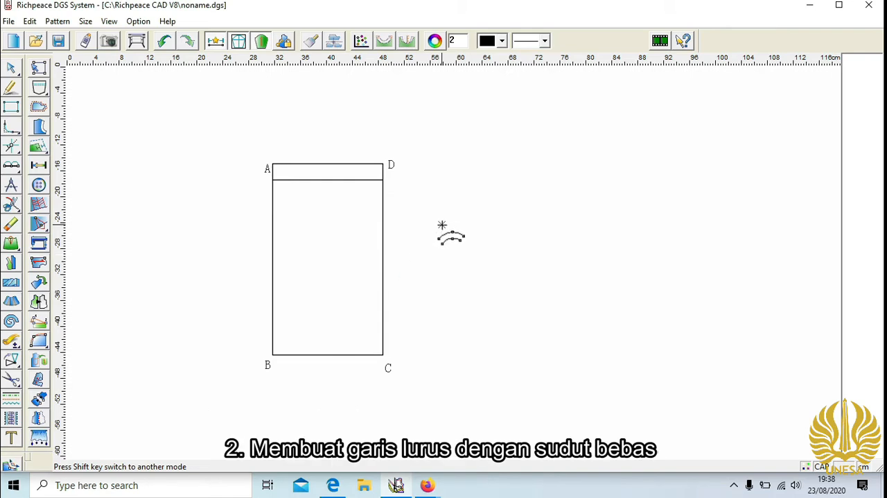
- Draw a 5 cm line from A along edge AD with the Intelligent pen and mark a point at its end
{"action": "left_click", "coordinate": [11, 87]}
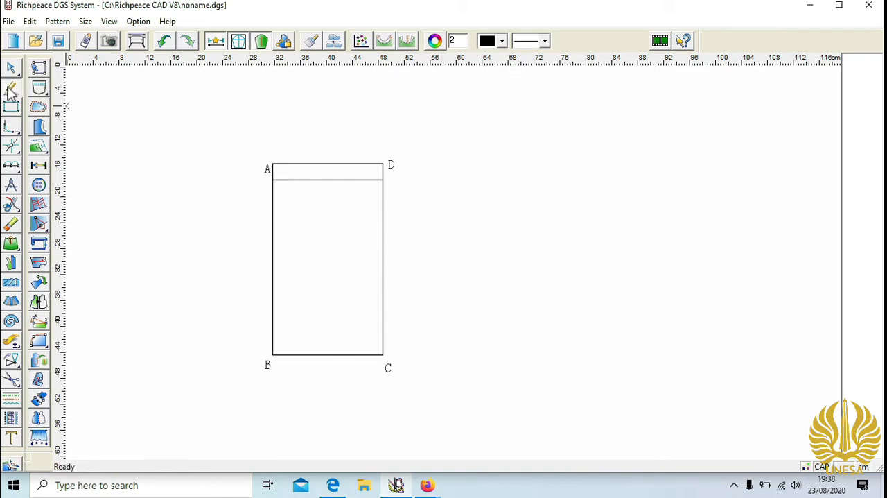
{"action": "left_click", "coordinate": [272, 165]}
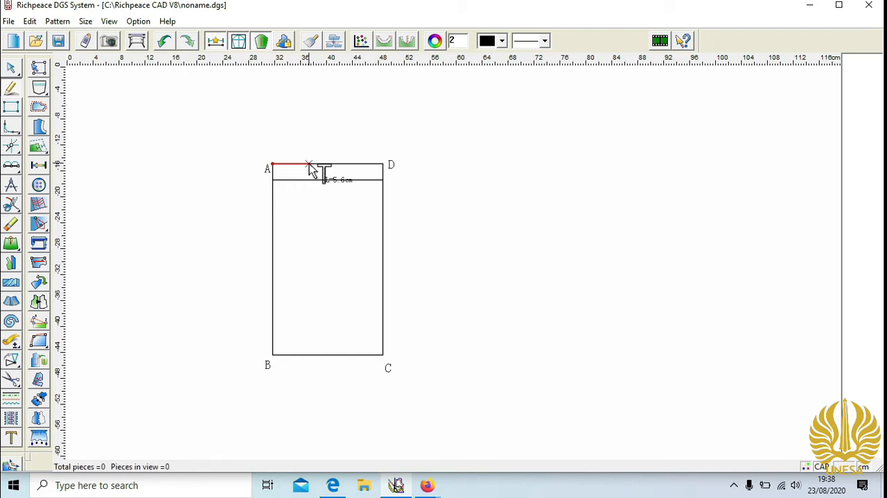
{"action": "left_click", "coordinate": [308, 164]}
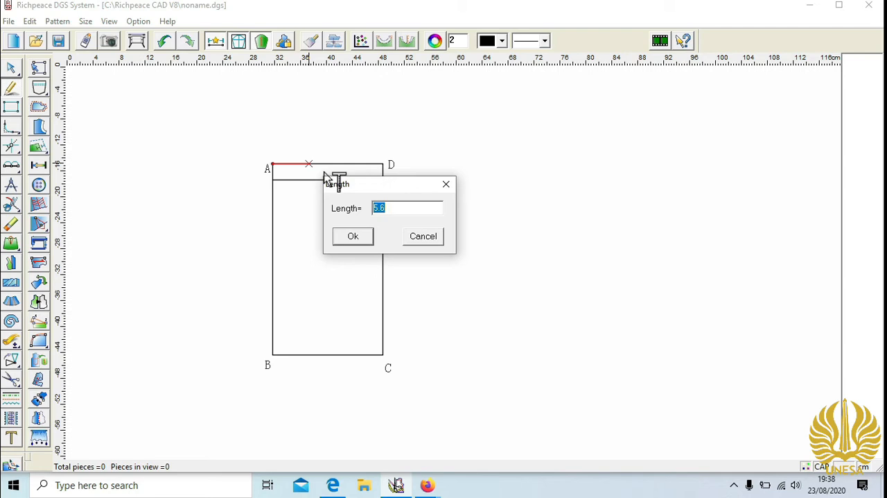
{"action": "type", "text": "5"}
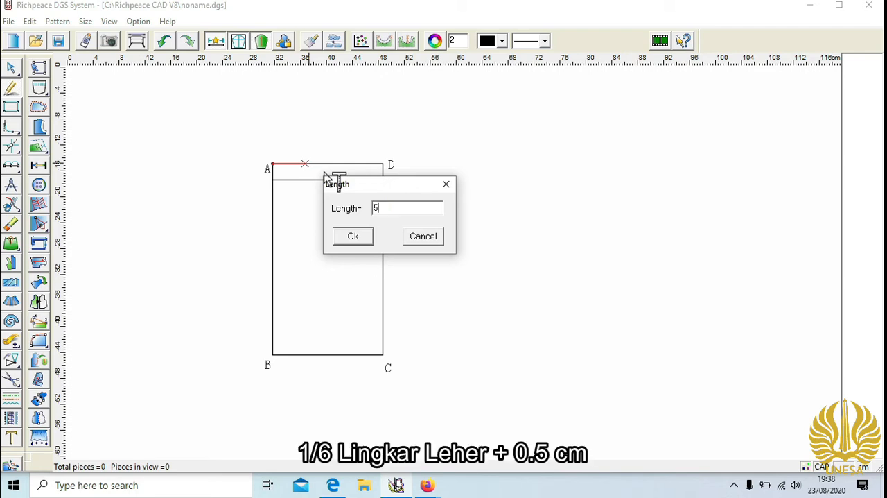
{"action": "left_click", "coordinate": [353, 236]}
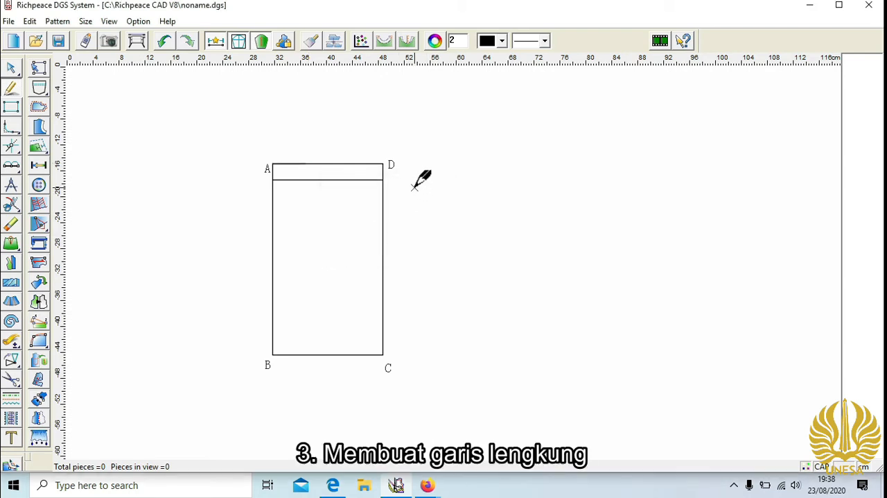
{"action": "left_click", "coordinate": [305, 163]}
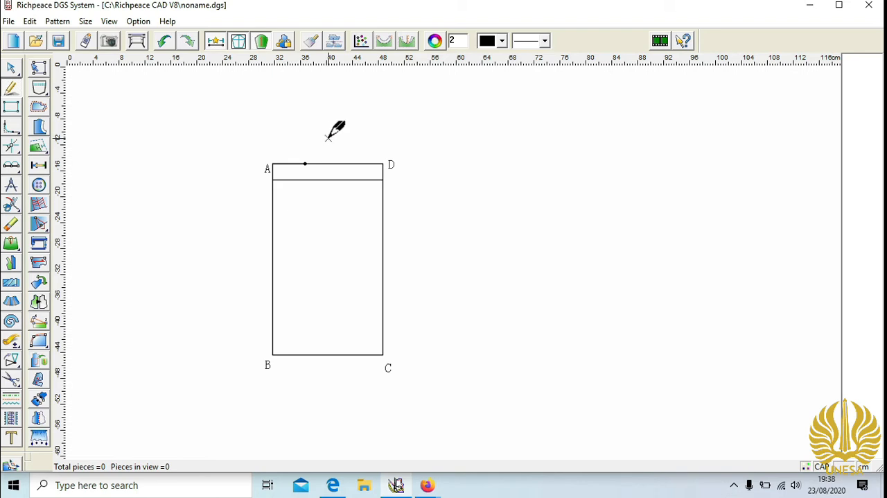
- Draw a 6 cm line from A down along edge AB
{"action": "left_click", "coordinate": [273, 163]}
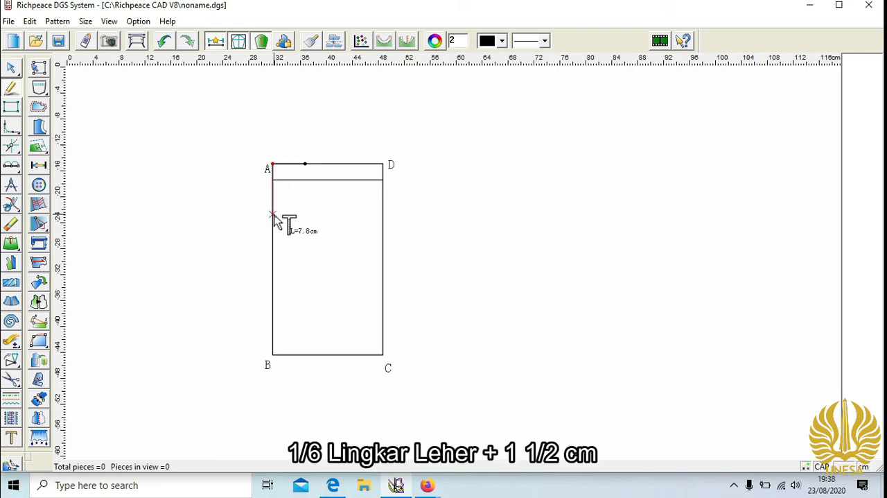
{"action": "left_click", "coordinate": [272, 216]}
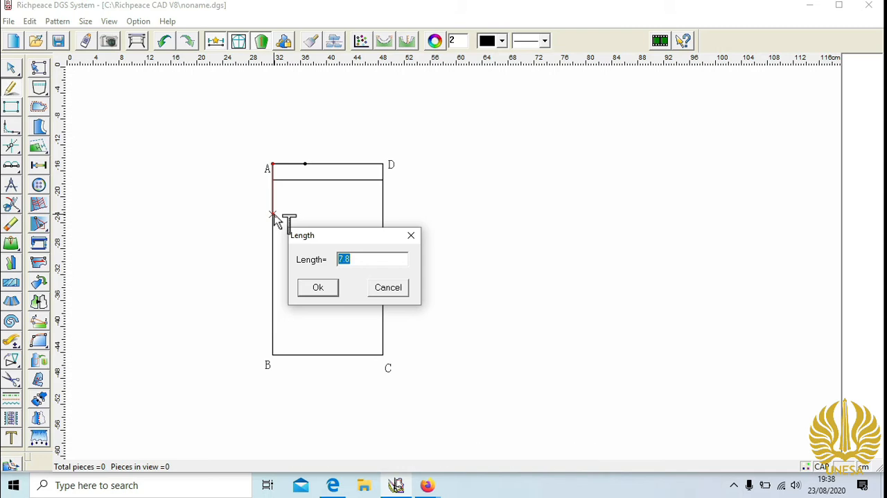
{"action": "type", "text": "6"}
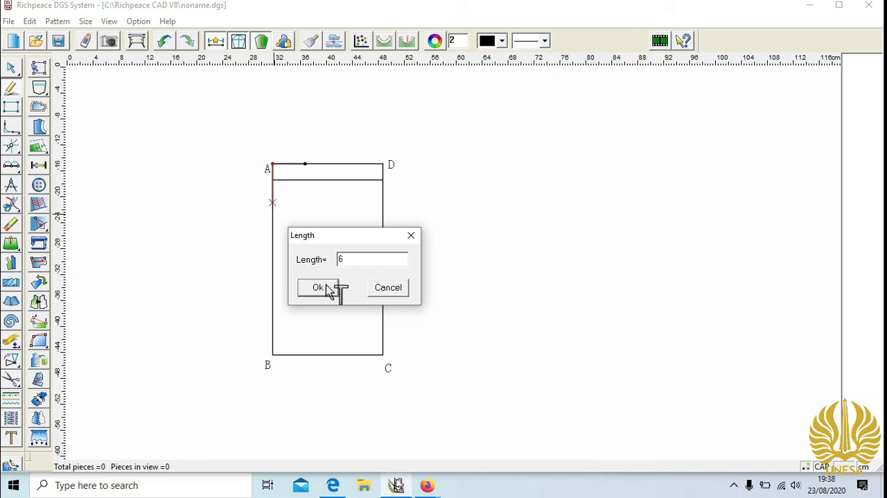
{"action": "left_click", "coordinate": [326, 288]}
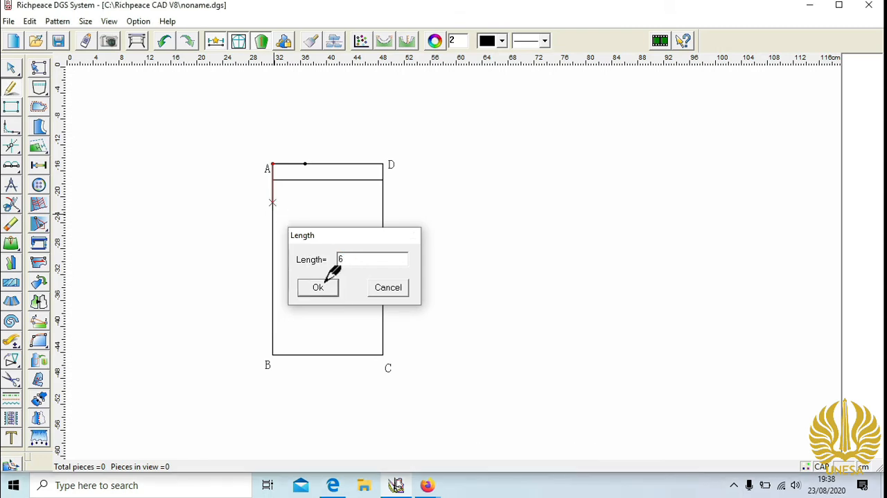
- From the point 6 cm below A, draw a 5 cm horizontal line and connect its end up to the marked point on AD
{"action": "left_click", "coordinate": [273, 203]}
{"action": "left_click", "coordinate": [306, 203]}
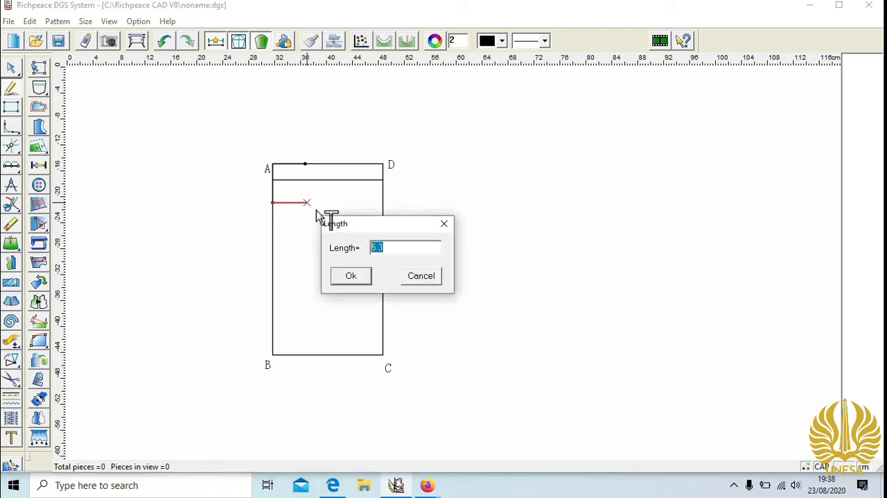
{"action": "type", "text": "5"}
{"action": "left_click", "coordinate": [361, 275]}
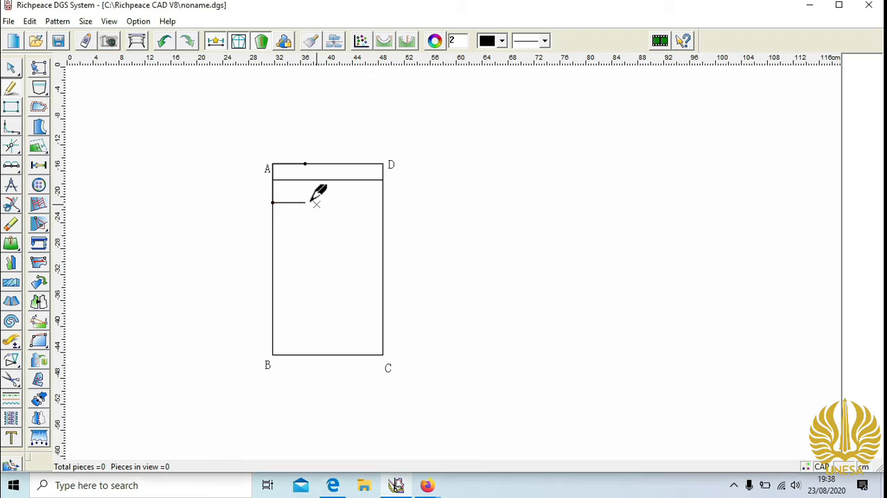
{"action": "left_click", "coordinate": [305, 164]}
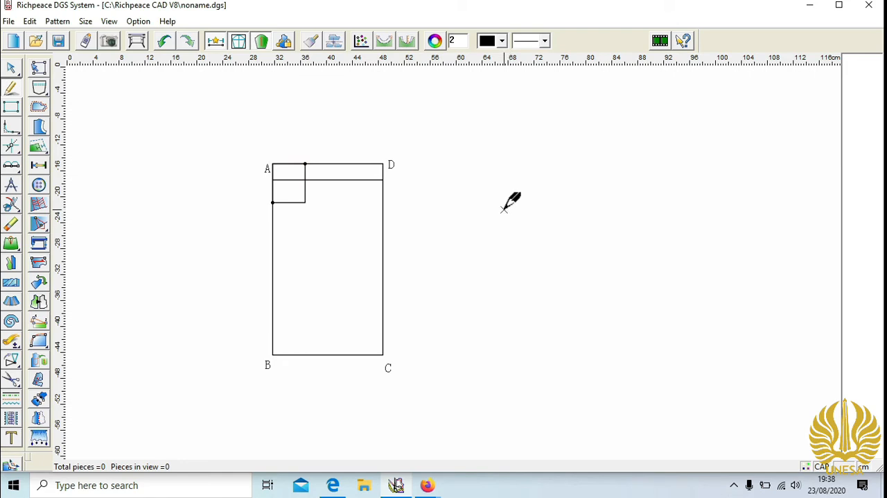
- Draw a 9 cm shoulder line from the marked point on AD to the parallel line below it with the compasses tool
{"action": "left_click", "coordinate": [11, 186]}
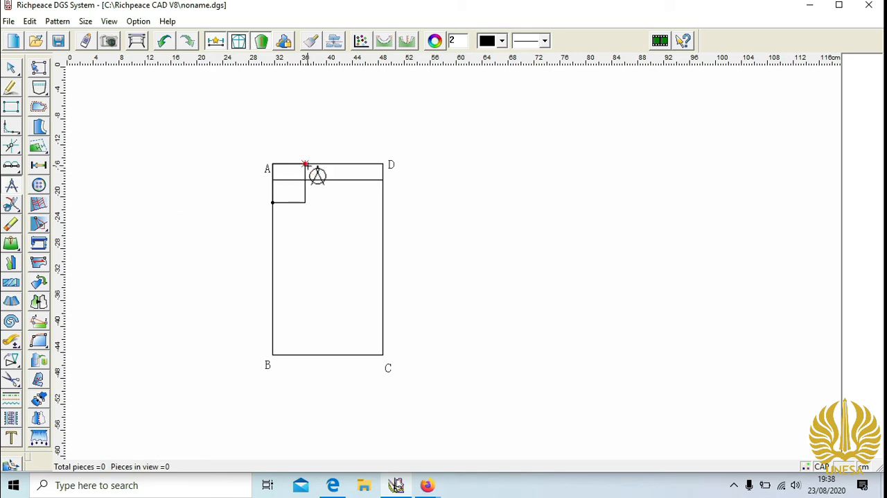
{"action": "left_click", "coordinate": [359, 181]}
{"action": "type", "text": "9"}
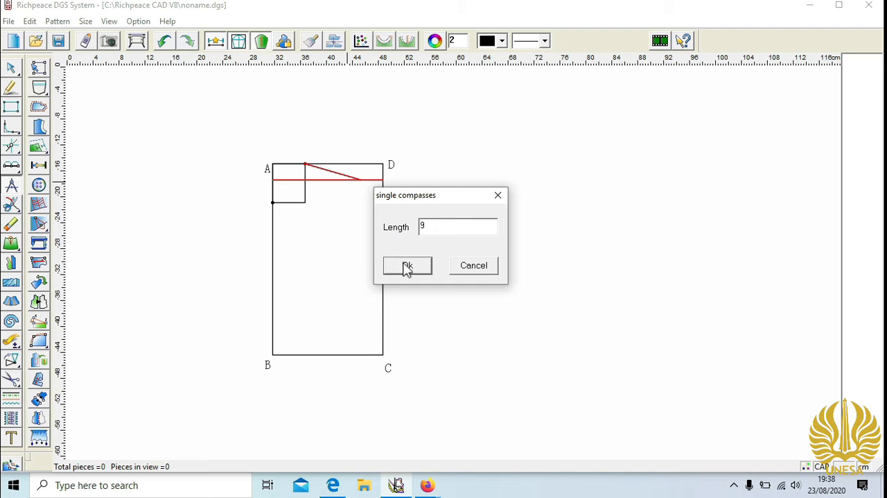
{"action": "left_click", "coordinate": [409, 269]}
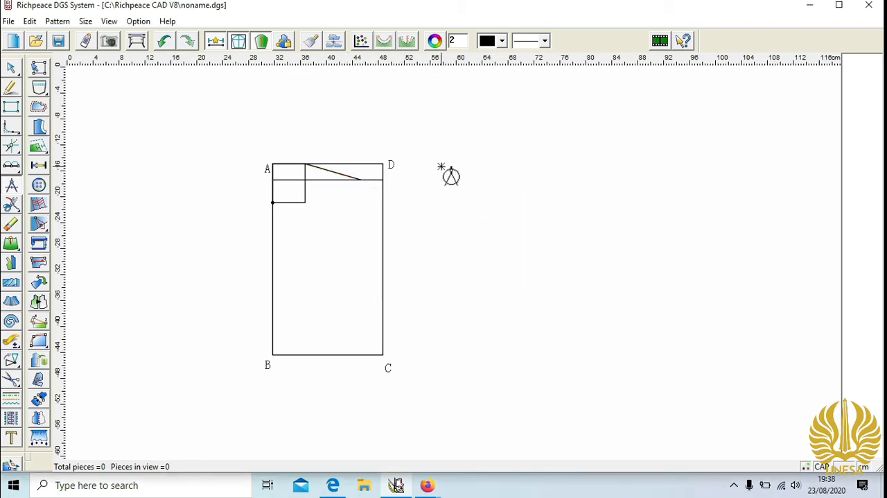
{"action": "left_click", "coordinate": [441, 167]}
- Draw one parallel line 13.5 cm above edge BC, with the line spacing set to 0
{"action": "left_click", "coordinate": [343, 354]}
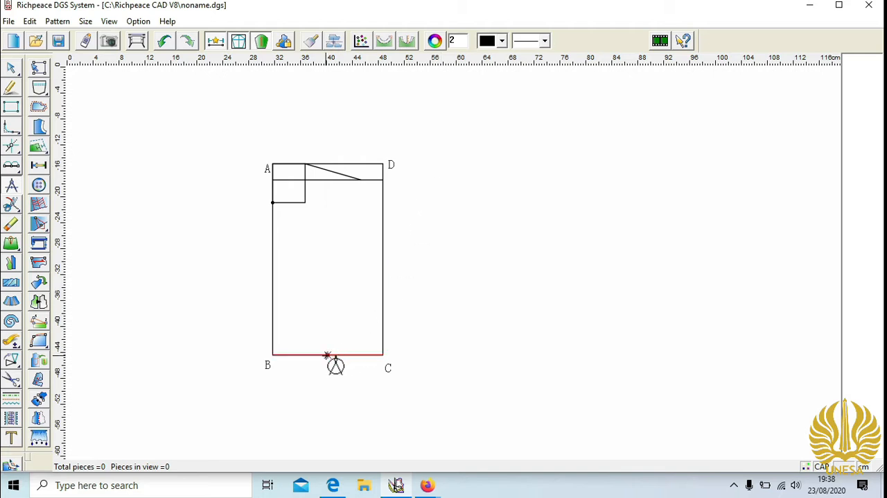
{"action": "left_click", "coordinate": [321, 355]}
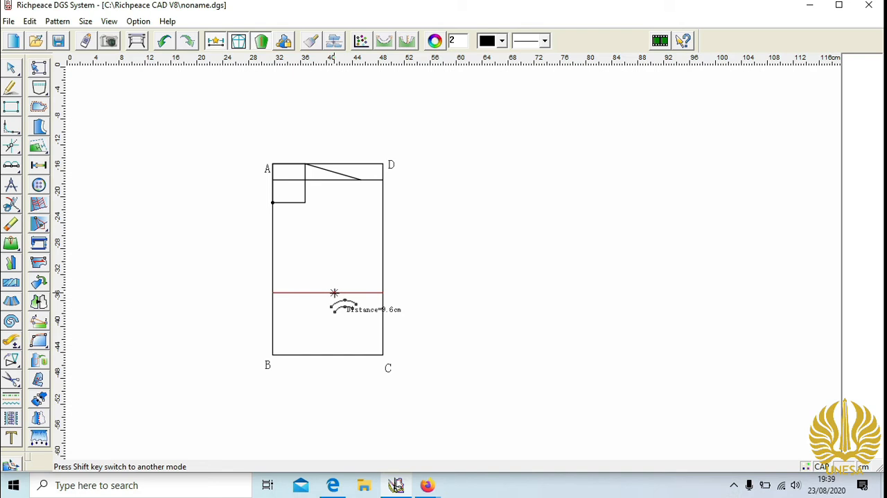
{"action": "left_click", "coordinate": [334, 294]}
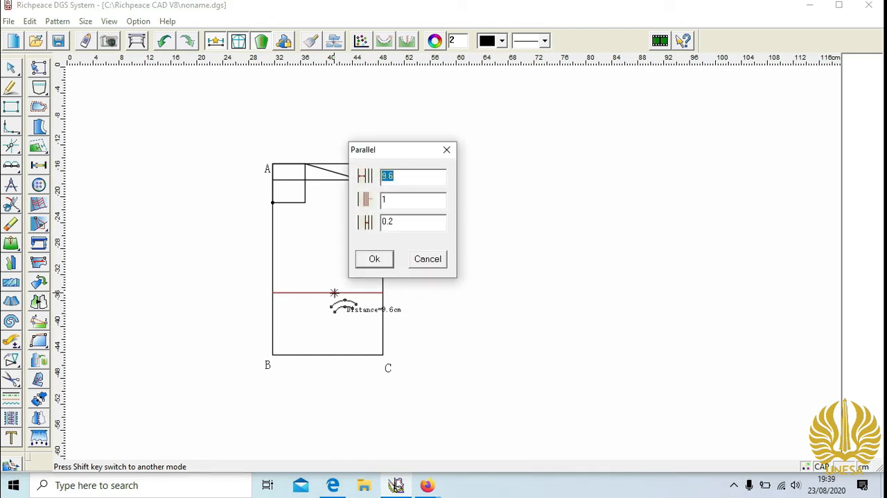
{"action": "type", "text": "13.5"}
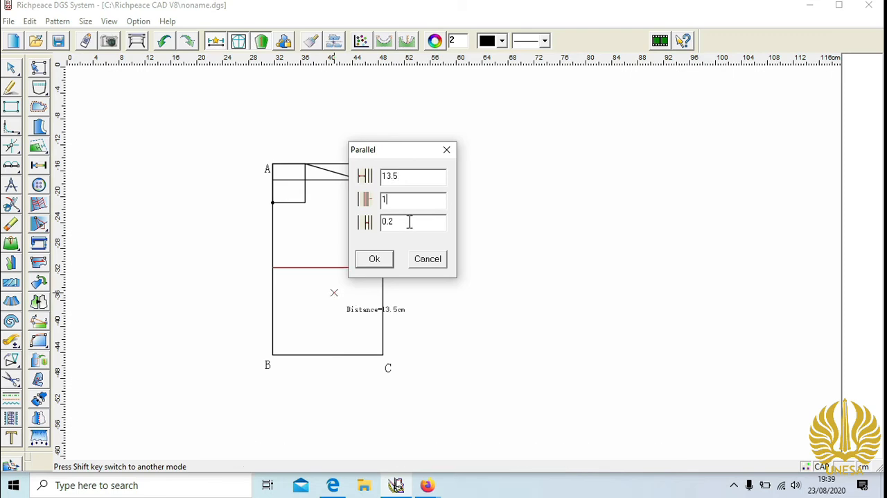
{"action": "left_click_drag", "start_coordinate": [409, 222], "coordinate": [383, 221]}
{"action": "left_click", "coordinate": [389, 261]}
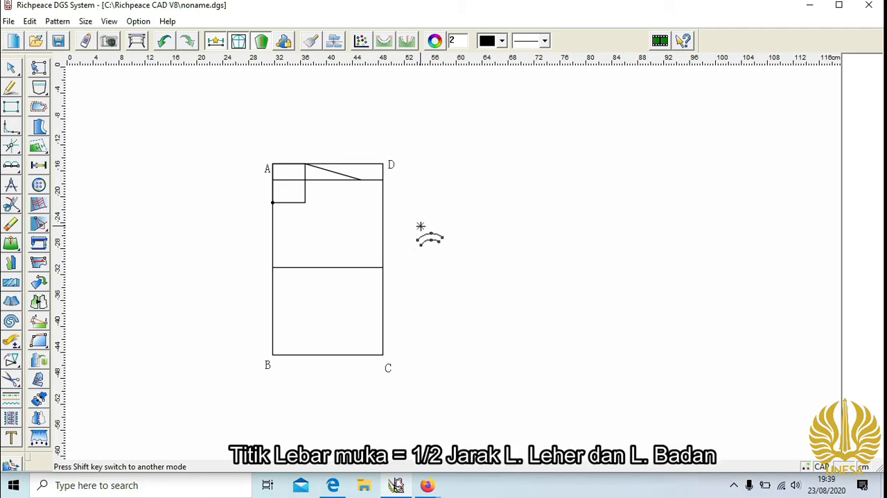
- With the Intelligent pen, draw a 4.5 cm line down edge AB from the point 6 cm below A
{"action": "left_click", "coordinate": [11, 88]}
{"action": "left_click", "coordinate": [272, 202]}
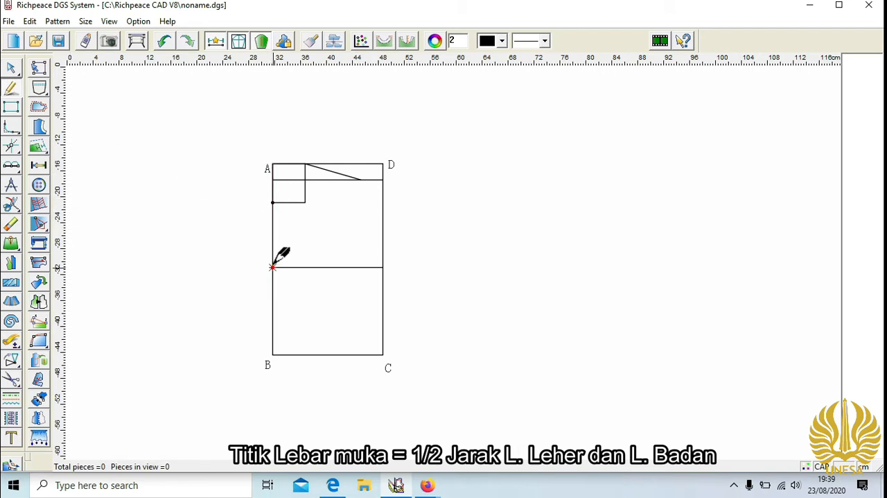
{"action": "left_click_drag", "start_coordinate": [272, 202], "coordinate": [275, 234]}
{"action": "type", "text": "4.5"}
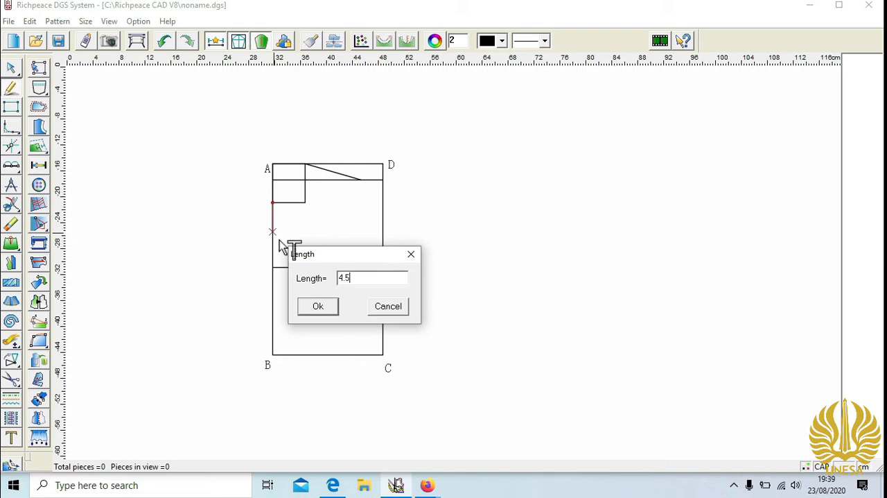
{"action": "left_click", "coordinate": [320, 309]}
- From the lower end of the 4.5 cm line, draw a horizontal half-front-width line about 12.5 cm long towards edge DC
{"action": "left_click_drag", "start_coordinate": [273, 231], "coordinate": [336, 233]}
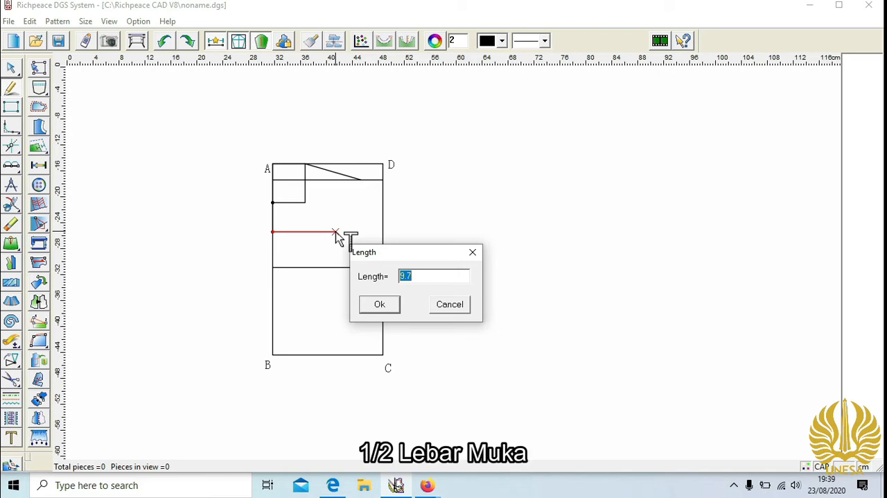
{"action": "type", "text": "12.5"}
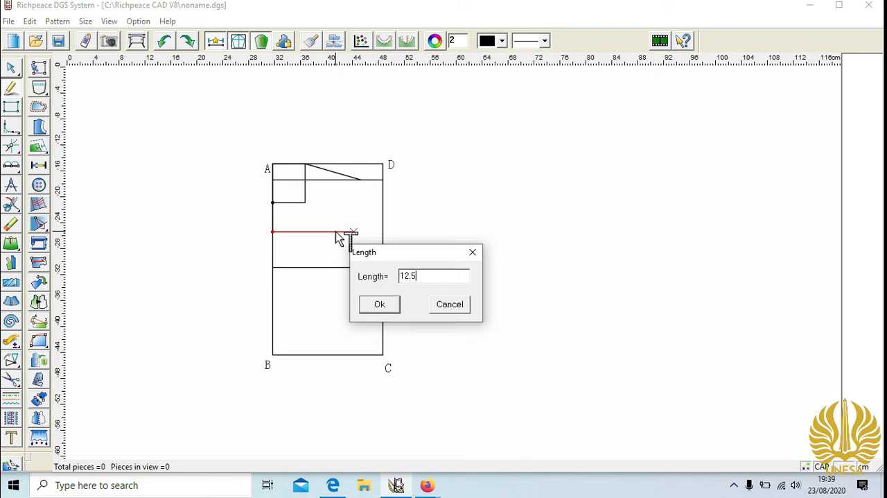
{"action": "left_click", "coordinate": [380, 305]}
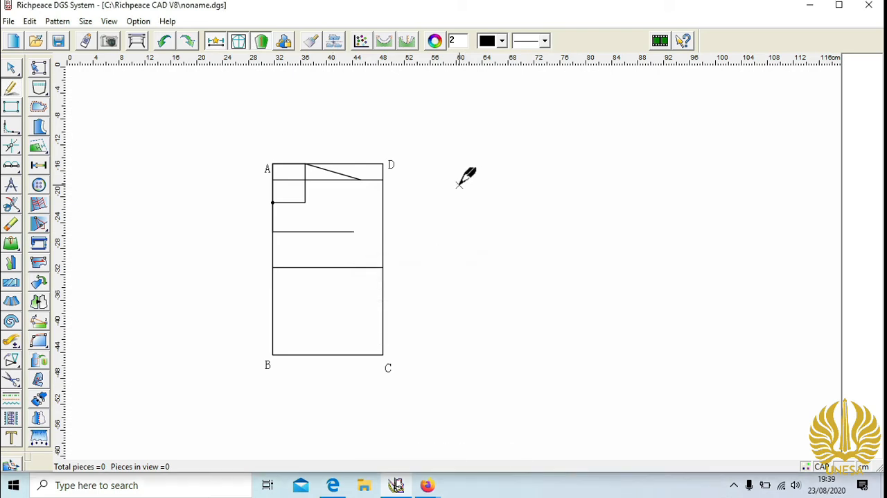
- Draw the armhole curve from the shoulder end through the front-width line's end to where the 13.5 cm parallel line meets DC
{"action": "left_click", "coordinate": [360, 179]}
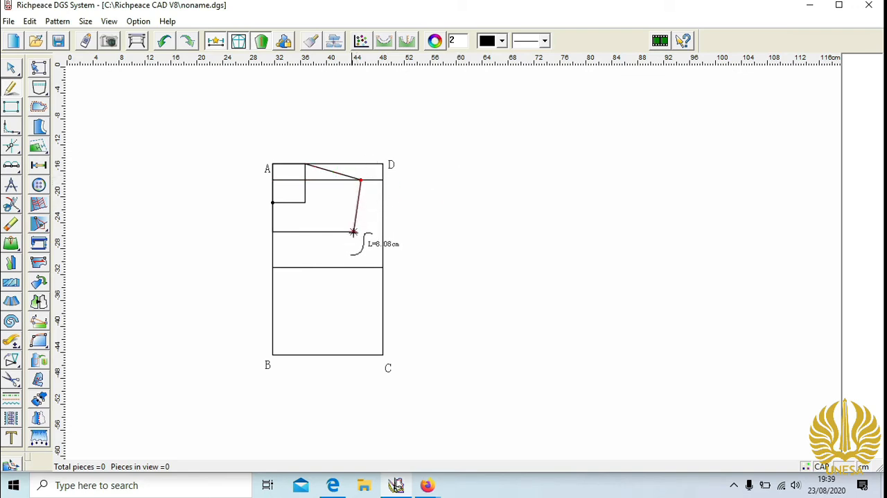
{"action": "left_click", "coordinate": [354, 231]}
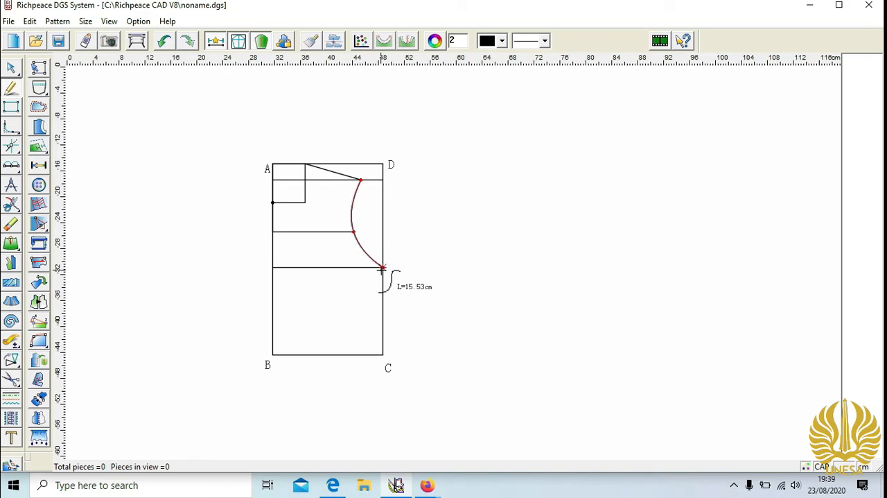
{"action": "left_click", "coordinate": [382, 266]}
{"action": "right_click", "coordinate": [383, 267]}
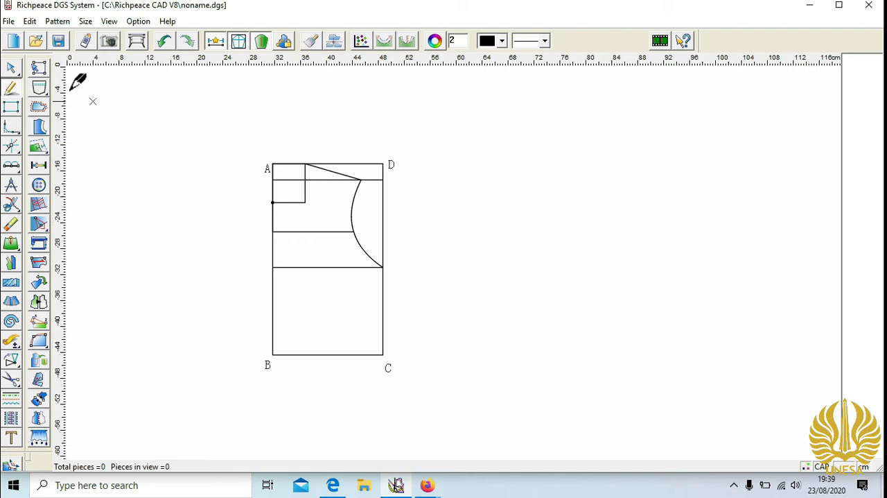
- Deepen the lower part of the armhole curve by moving a curve point between the front-width line and the underarm point
{"action": "left_click", "coordinate": [12, 68]}
{"action": "left_click", "coordinate": [365, 256]}
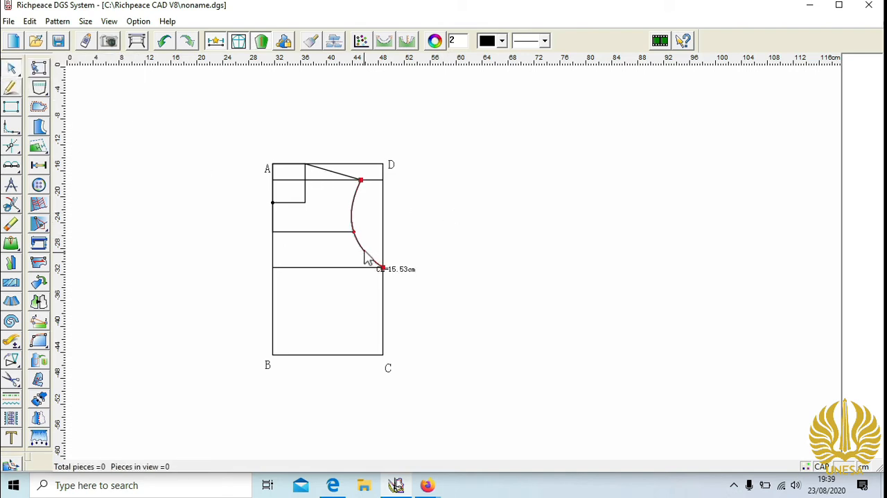
{"action": "left_click", "coordinate": [363, 252]}
{"action": "left_click", "coordinate": [361, 252]}
{"action": "left_click_drag", "start_coordinate": [361, 251], "coordinate": [363, 257]}
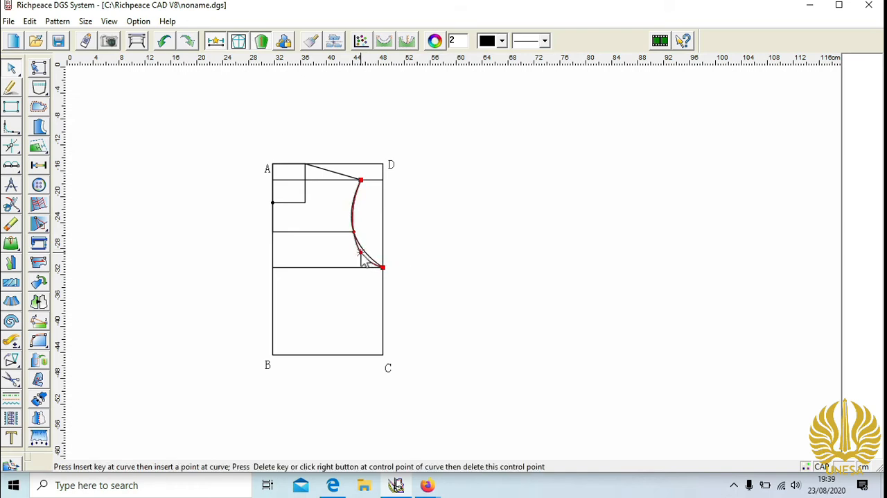
{"action": "left_click", "coordinate": [428, 229]}
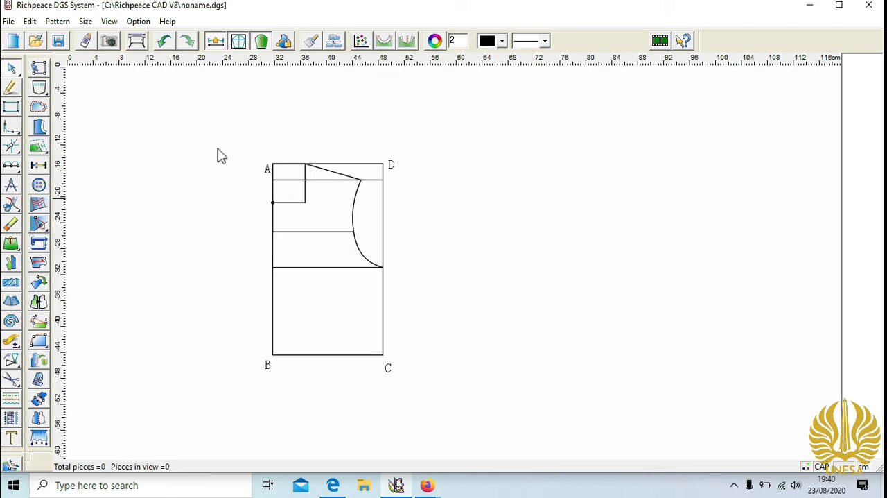
- Draw 5 cm lines straight down from B and C and join their lower ends with a horizontal hem line
{"action": "left_click", "coordinate": [11, 87]}
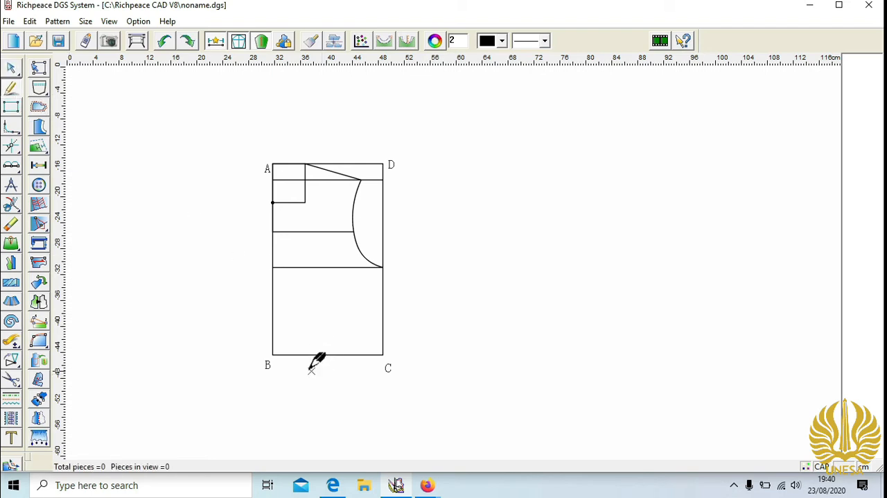
{"action": "left_click", "coordinate": [274, 354]}
{"action": "left_click", "coordinate": [278, 380]}
{"action": "type", "text": "5"}
{"action": "left_click", "coordinate": [315, 350]}
{"action": "left_click", "coordinate": [383, 354]}
{"action": "left_click", "coordinate": [383, 386]}
{"action": "type", "text": "5"}
{"action": "left_click", "coordinate": [412, 350]}
{"action": "left_click", "coordinate": [273, 387]}
{"action": "left_click", "coordinate": [383, 387]}
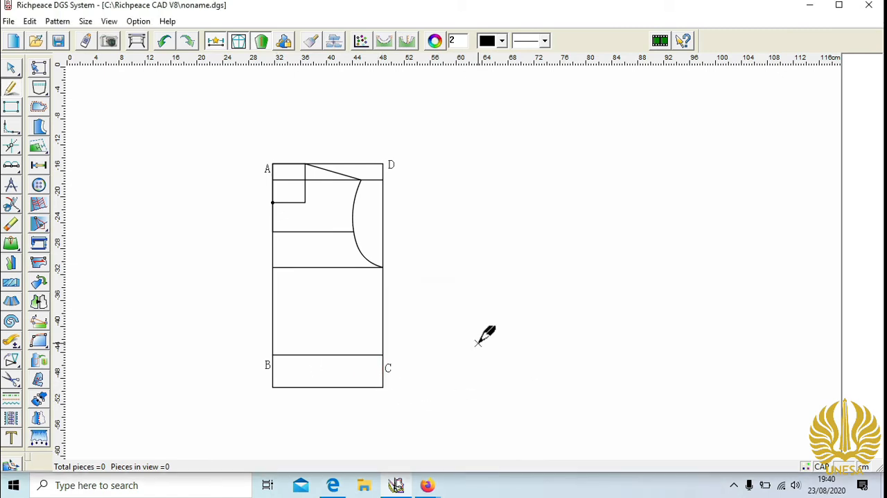
- Draw 2.5 cm lines outward from the neck point on AB and the hem's front corner, and join their ends vertically
{"action": "left_click", "coordinate": [272, 201]}
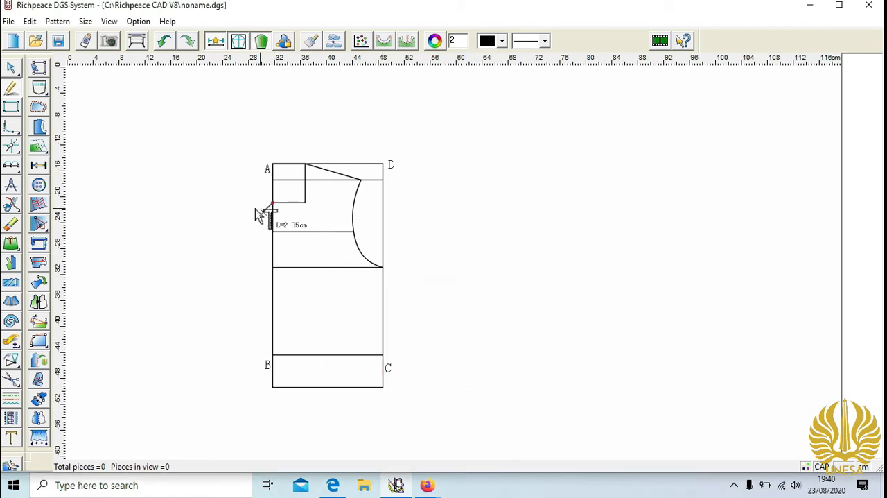
{"action": "left_click", "coordinate": [254, 202]}
{"action": "type", "text": "2.5"}
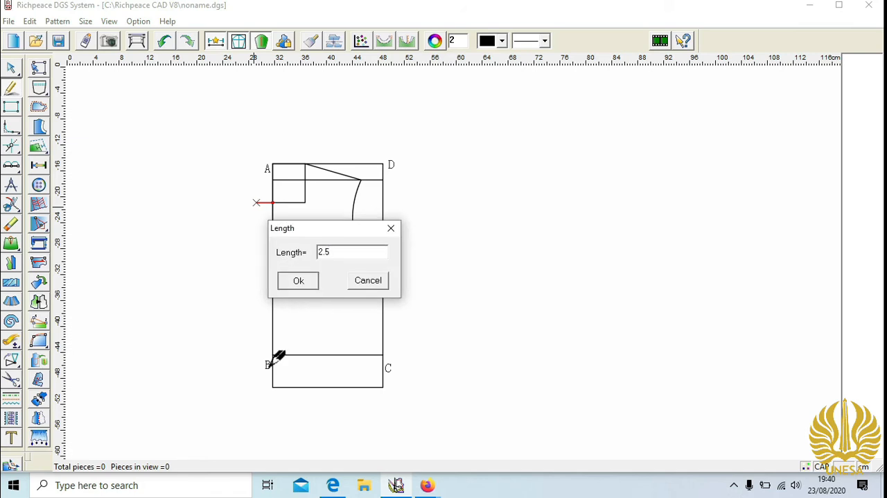
{"action": "key", "text": "Return"}
{"action": "left_click", "coordinate": [273, 387]}
{"action": "left_click", "coordinate": [256, 387]}
{"action": "type", "text": "2.5"}
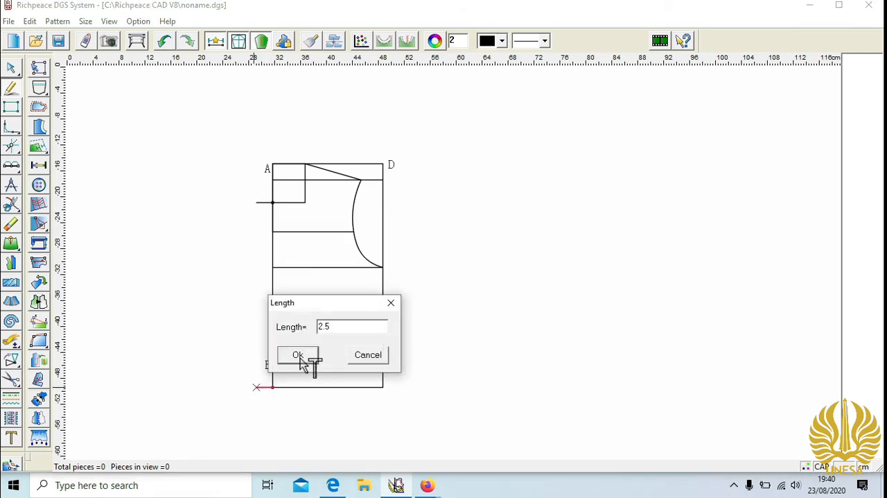
{"action": "left_click", "coordinate": [299, 357]}
{"action": "left_click", "coordinate": [257, 202]}
{"action": "left_click", "coordinate": [256, 387]}
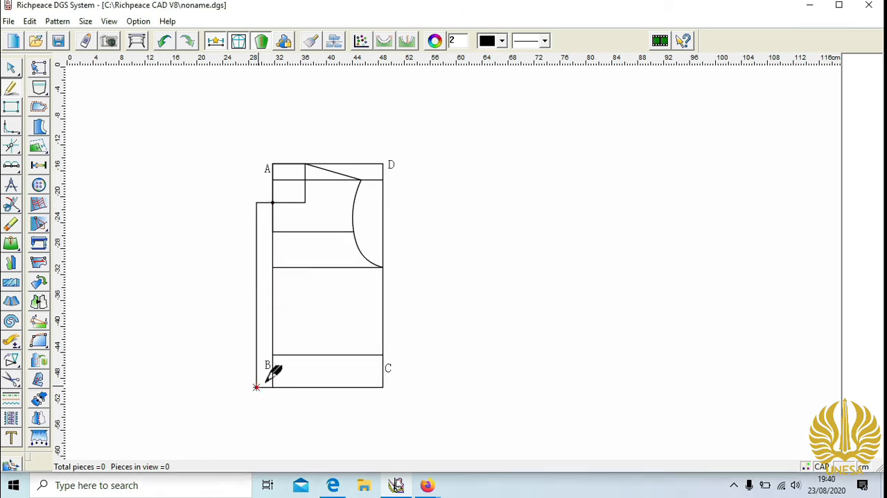
- Cut out the front bodice piece along its outline, including the 2.5 cm front extension, and move it beside the draft
{"action": "left_click", "coordinate": [10, 381]}
{"action": "left_click", "coordinate": [257, 298]}
{"action": "left_click", "coordinate": [288, 202]}
{"action": "left_click", "coordinate": [307, 190]}
{"action": "left_click", "coordinate": [355, 226]}
{"action": "left_click", "coordinate": [388, 319]}
{"action": "left_click", "coordinate": [335, 386]}
{"action": "right_click", "coordinate": [262, 383]}
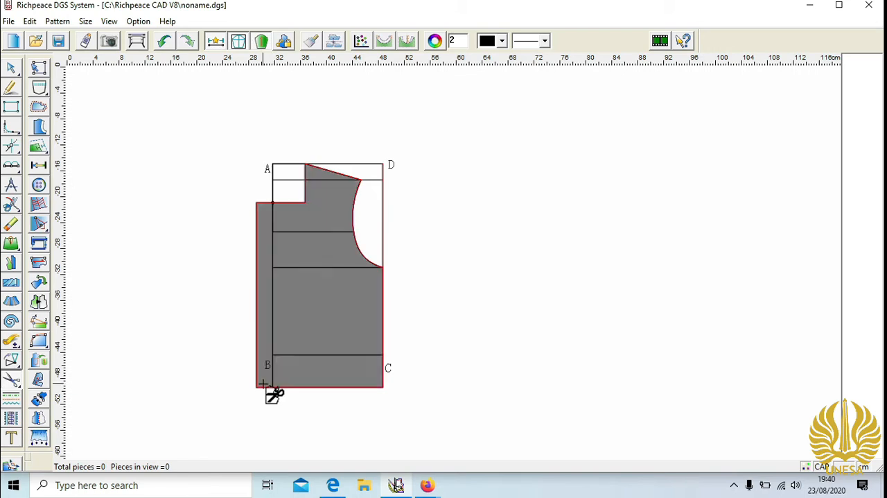
{"action": "left_click", "coordinate": [331, 305]}
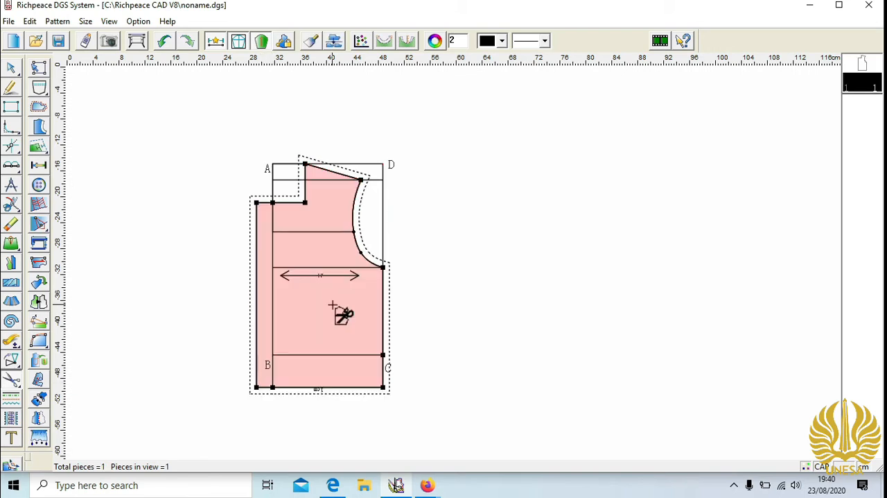
{"action": "left_click_drag", "start_coordinate": [348, 299], "coordinate": [496, 301]}
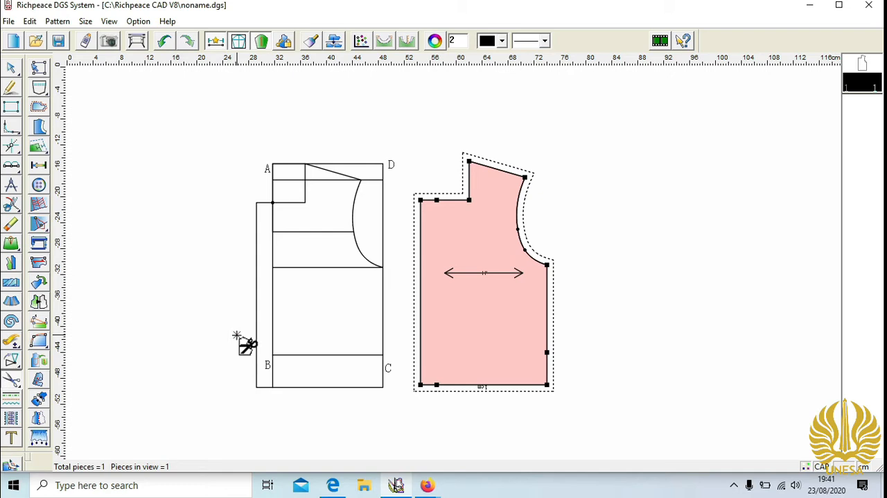
- Erase the 2.5 cm front extension lines from the draft
{"action": "left_click", "coordinate": [11, 224]}
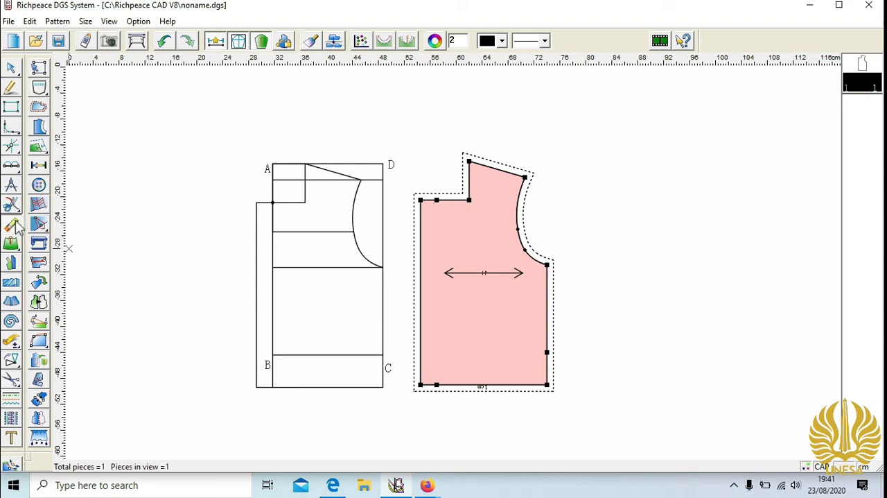
{"action": "left_click", "coordinate": [260, 194]}
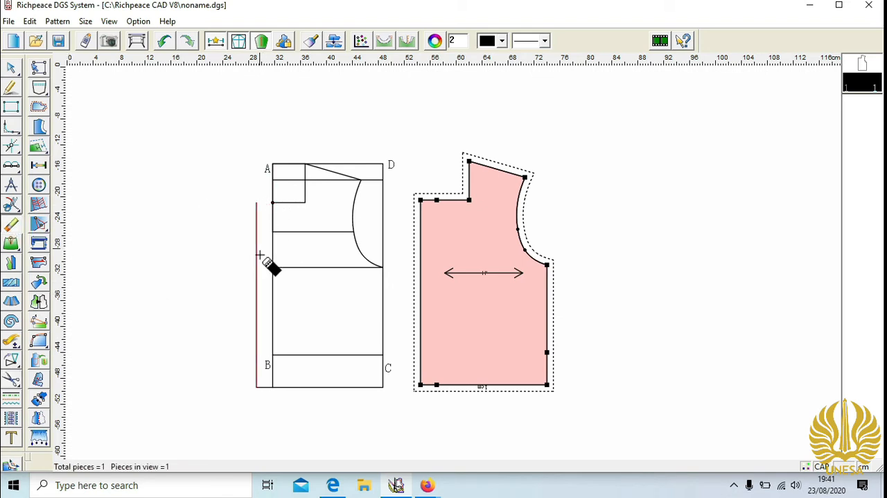
{"action": "left_click", "coordinate": [261, 259]}
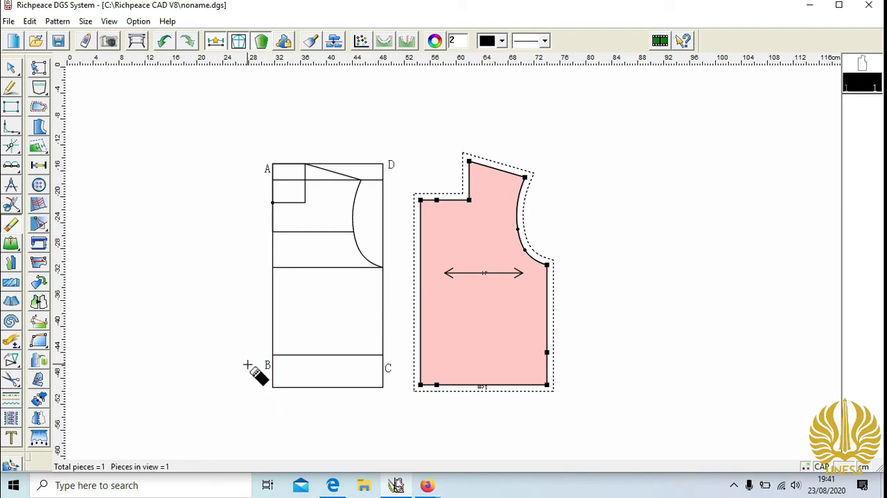
- Draw a 1 cm line down from A and a 5 cm horizontal line from its end to the vertical neck line
{"action": "left_click", "coordinate": [11, 88]}
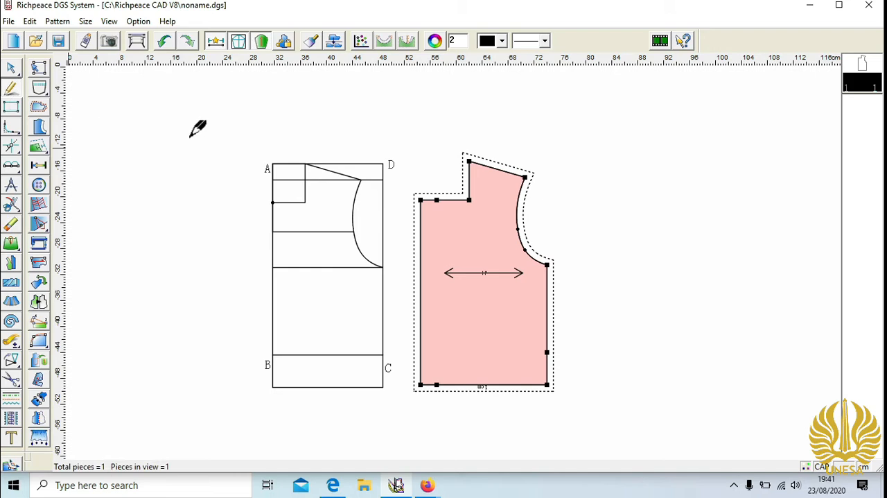
{"action": "left_click_drag", "start_coordinate": [273, 166], "coordinate": [281, 177]}
{"action": "type", "text": "1"}
{"action": "left_click", "coordinate": [318, 242]}
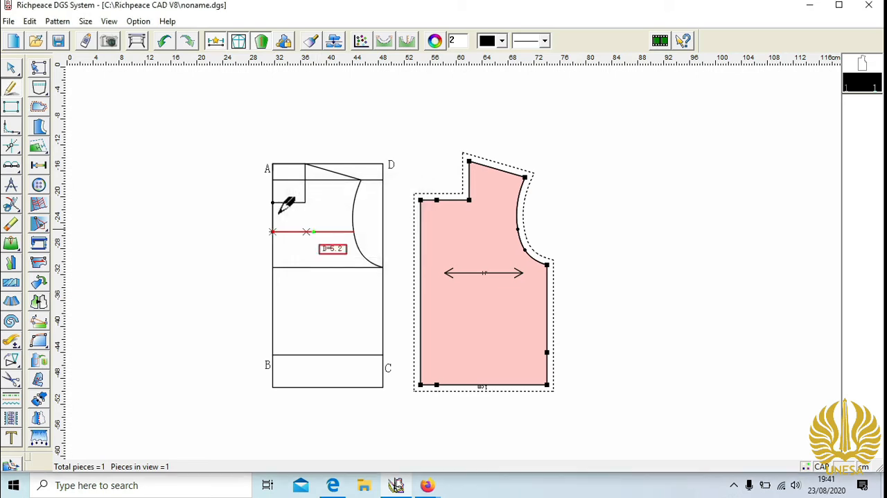
{"action": "left_click", "coordinate": [273, 170]}
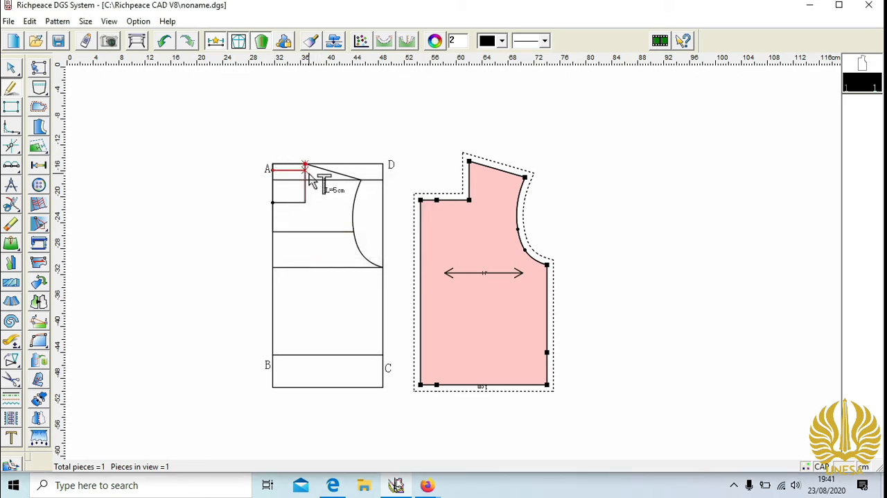
{"action": "left_click", "coordinate": [305, 170]}
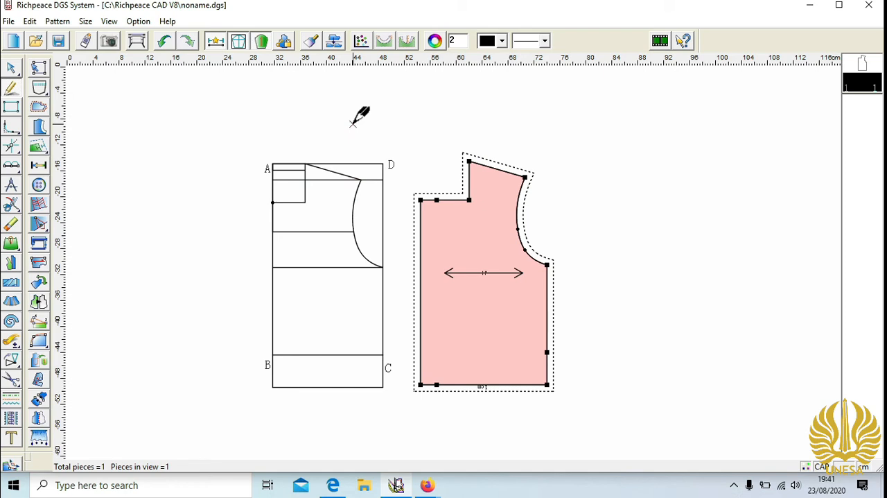
- Draw a 7 cm line down from the point 1 cm below A and a 13 cm horizontal back-width line from its end
{"action": "left_click", "coordinate": [274, 167]}
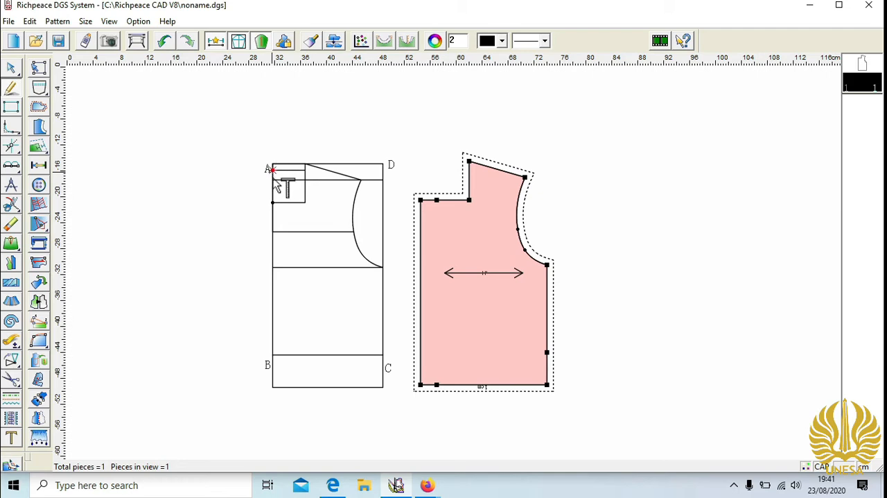
{"action": "left_click", "coordinate": [289, 226]}
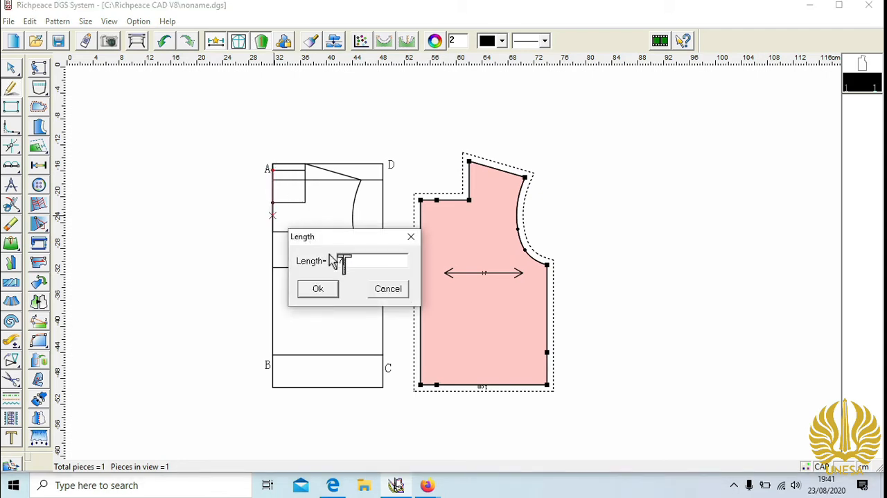
{"action": "left_click", "coordinate": [327, 291]}
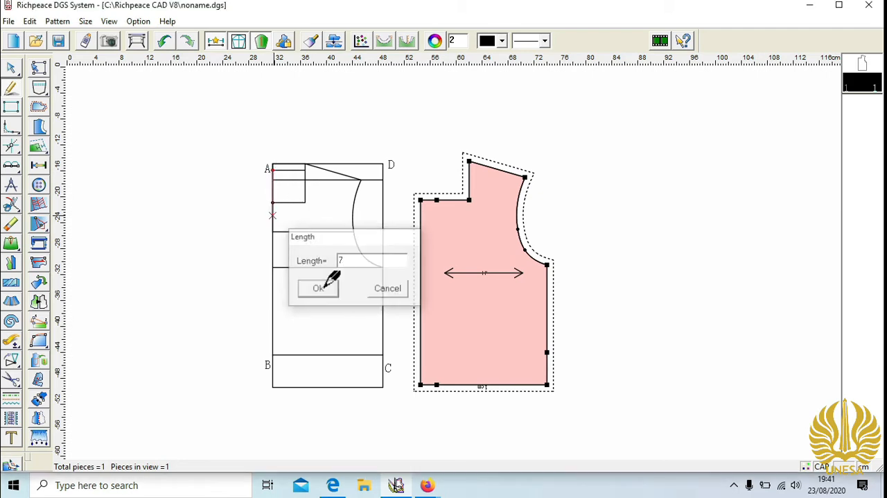
{"action": "left_click", "coordinate": [273, 215]}
{"action": "left_click", "coordinate": [342, 232]}
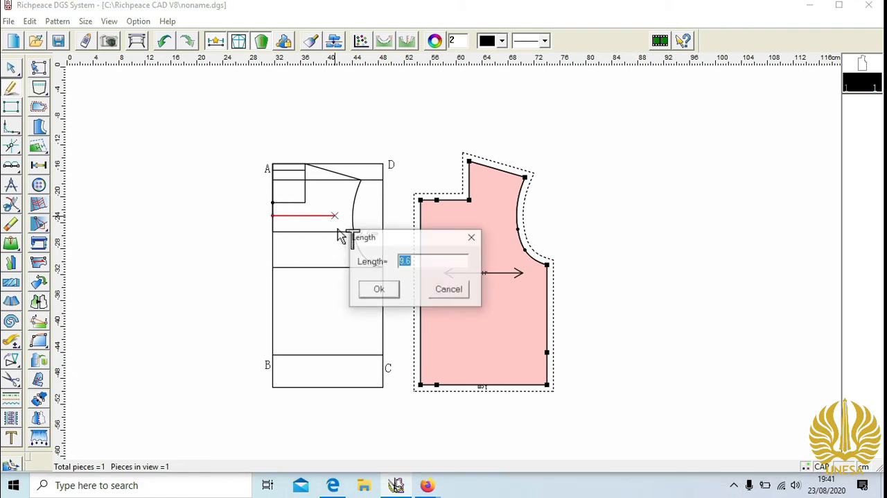
{"action": "type", "text": "13"}
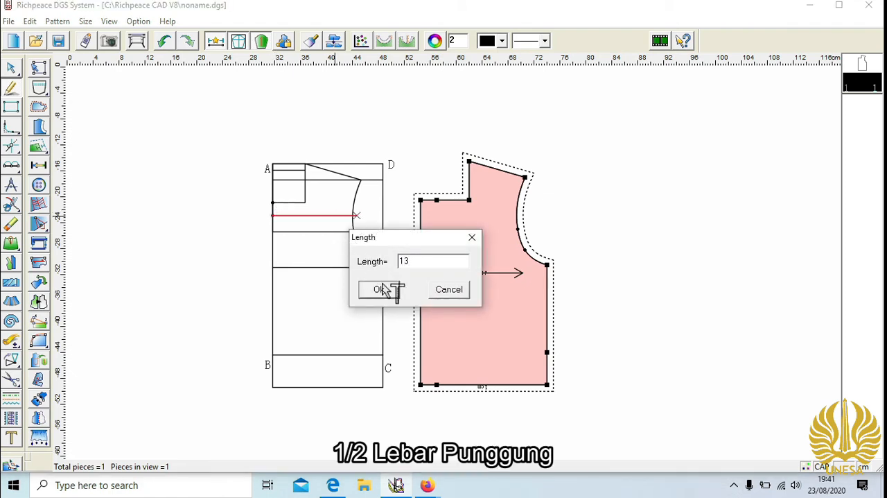
{"action": "key", "text": "Return"}
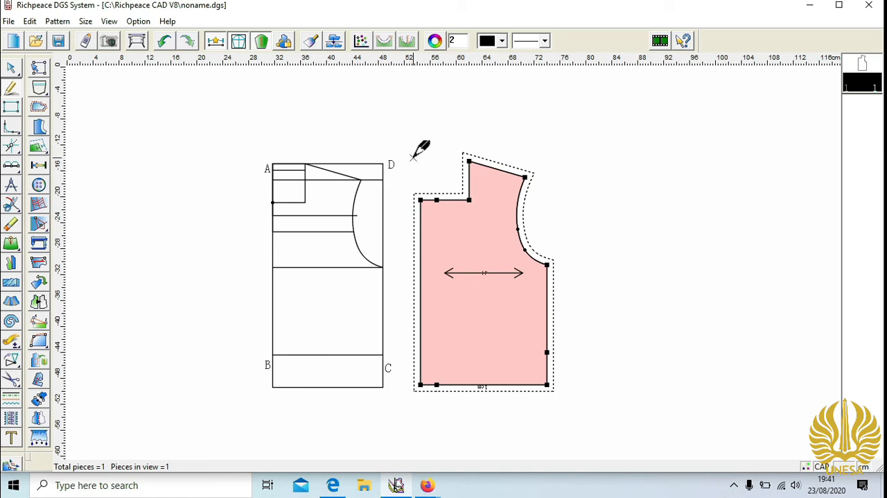
- Draw the back armhole curve from the shoulder tip through the 13 cm line's end to the side line, and round its lower part
{"action": "left_click", "coordinate": [361, 179]}
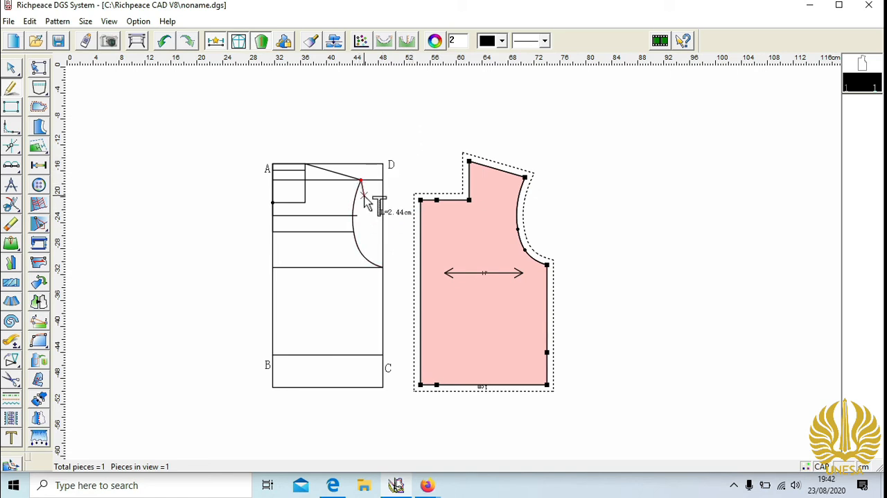
{"action": "left_click", "coordinate": [356, 215]}
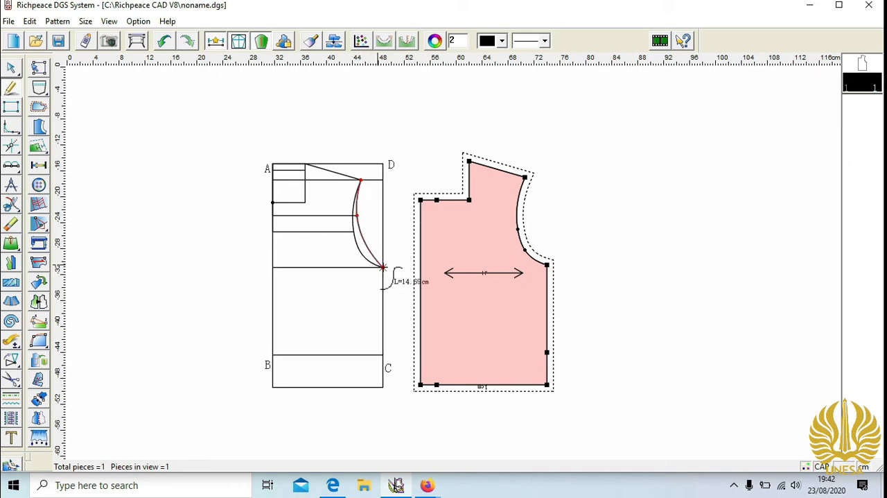
{"action": "right_click", "coordinate": [383, 267]}
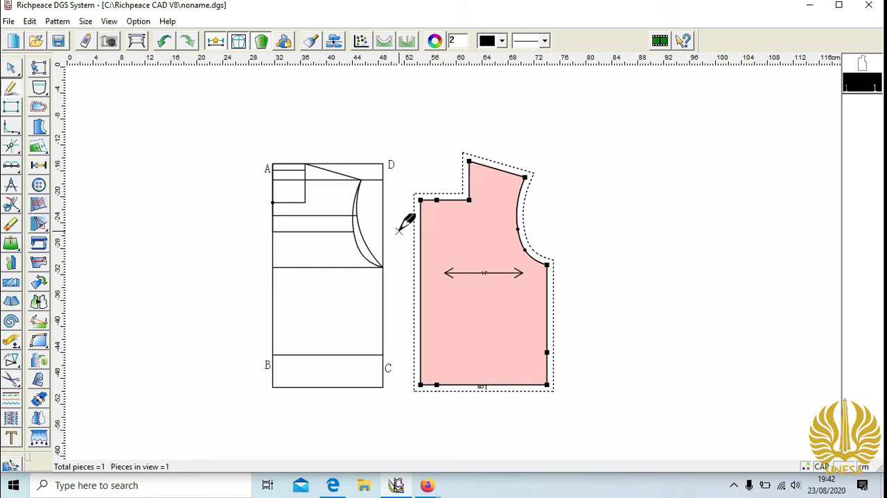
{"action": "left_click", "coordinate": [12, 69]}
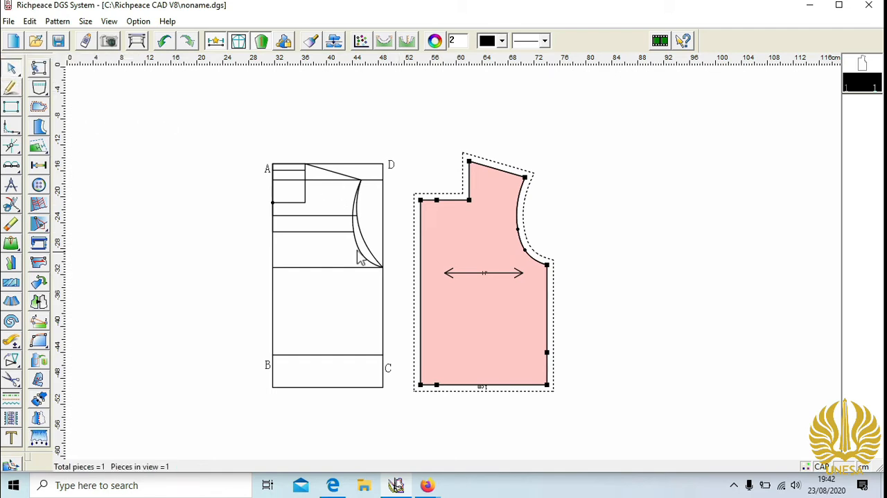
{"action": "left_click", "coordinate": [373, 259]}
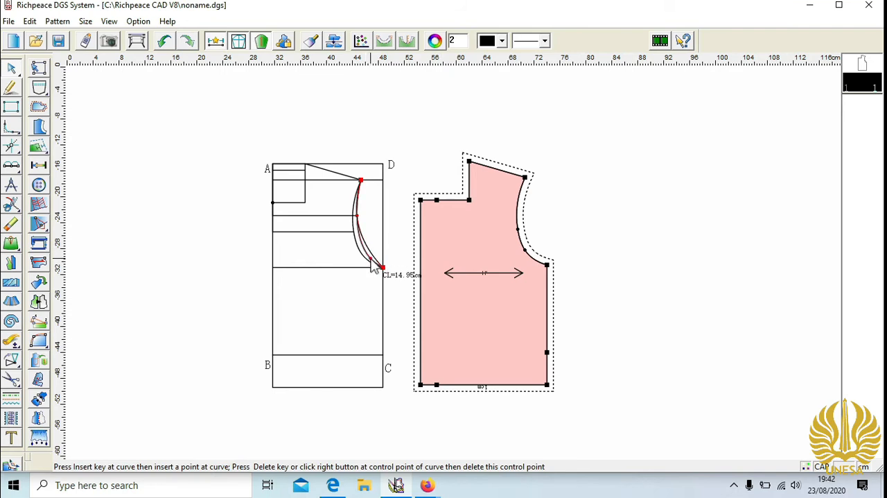
{"action": "right_click", "coordinate": [392, 262]}
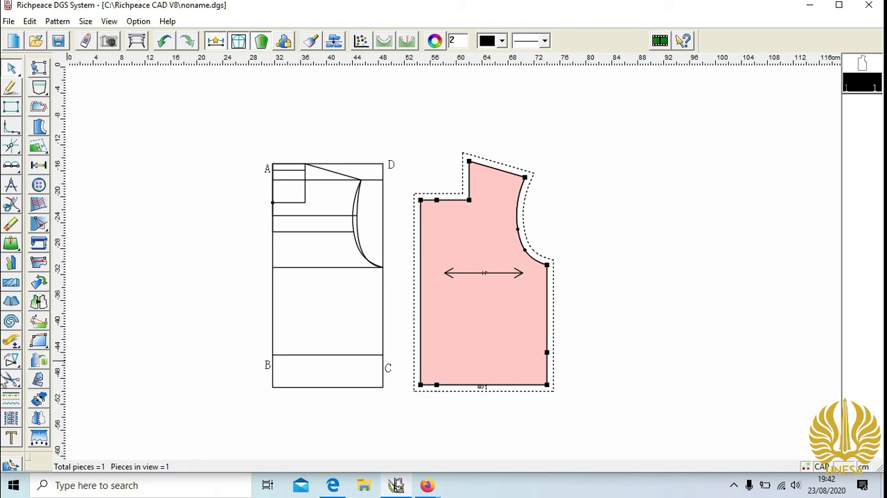
- Cut out the back bodice piece along its neckline, shoulder, back armhole, side, hem and centre back
{"action": "left_click", "coordinate": [9, 381]}
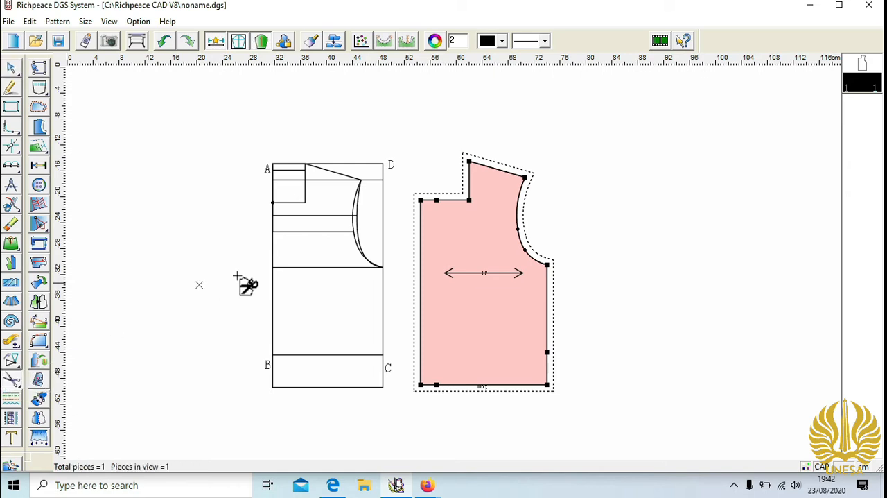
{"action": "left_click", "coordinate": [284, 170]}
{"action": "left_click", "coordinate": [324, 169]}
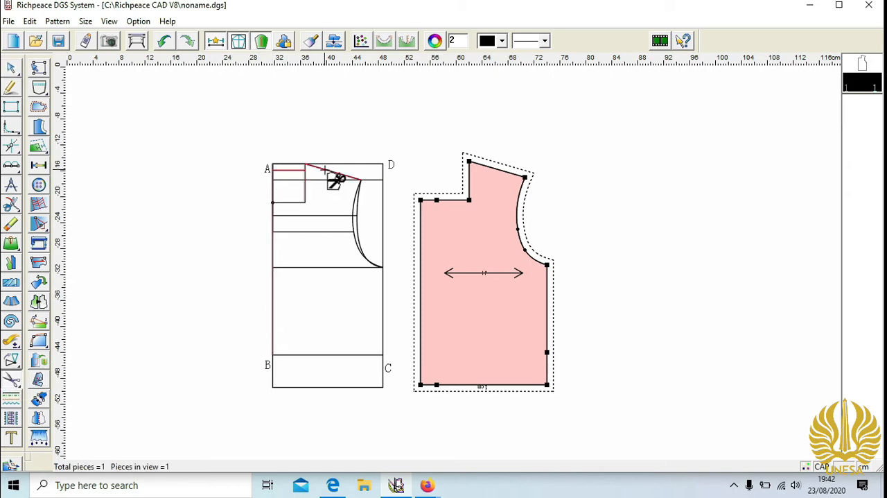
{"action": "left_click", "coordinate": [359, 216]}
{"action": "left_click", "coordinate": [382, 309]}
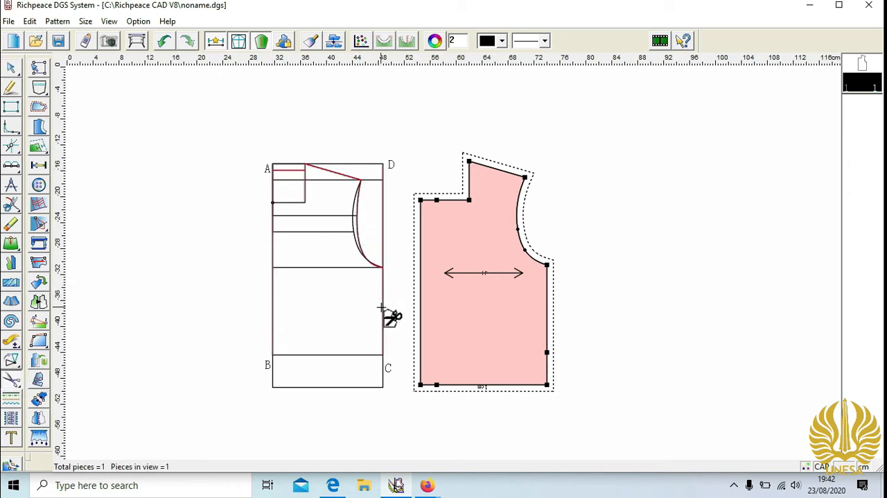
{"action": "left_click", "coordinate": [380, 382]}
{"action": "left_click", "coordinate": [338, 392]}
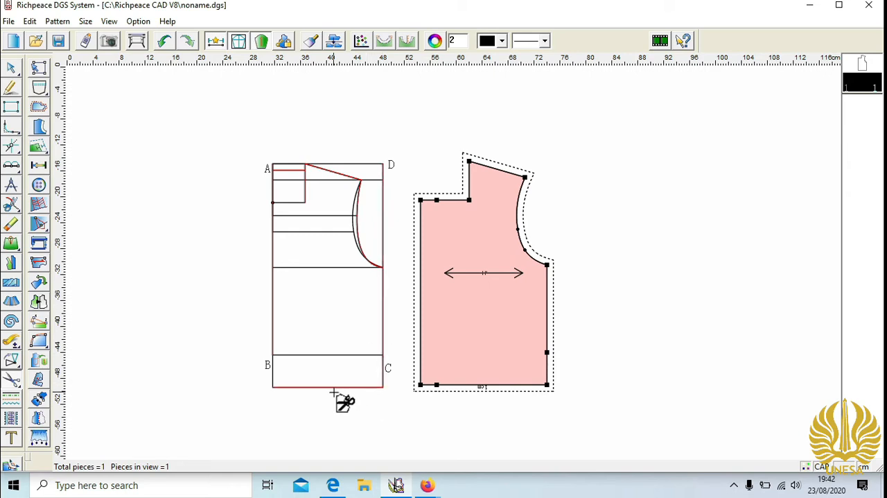
{"action": "left_click", "coordinate": [272, 374]}
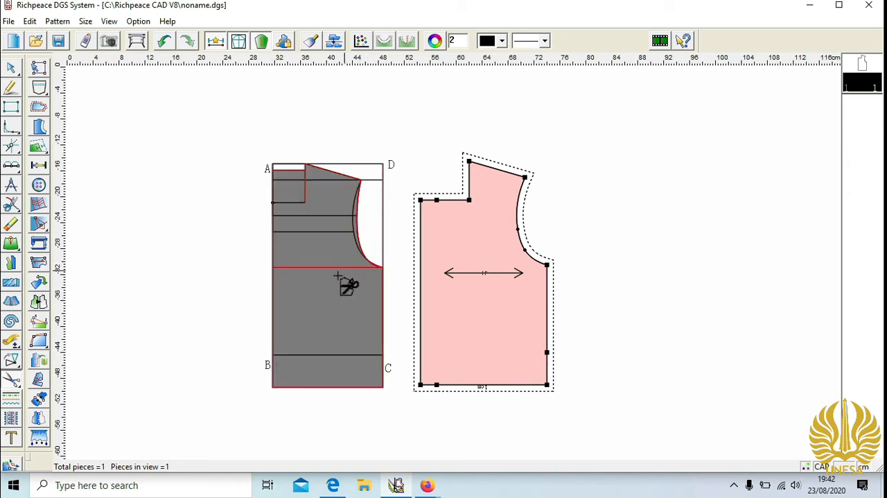
{"action": "right_click", "coordinate": [333, 299]}
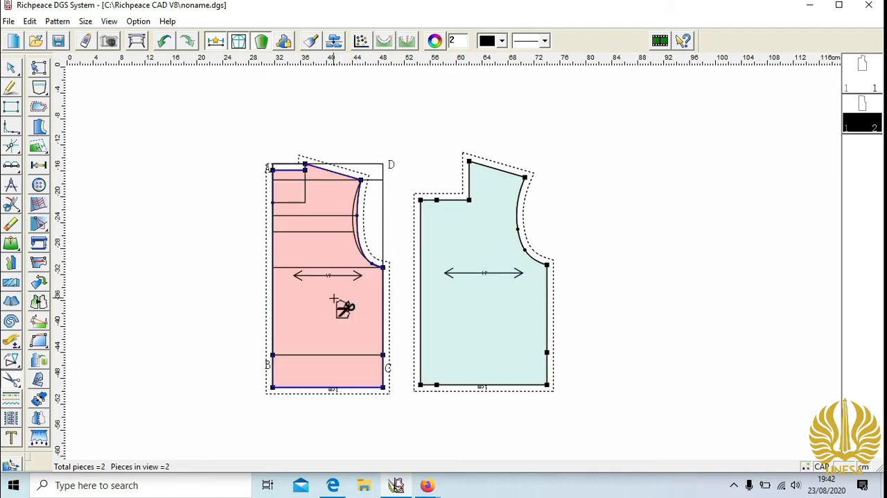
- Move the back piece to the far side of the front piece and mirror it symmetrically about its centre back edge
{"action": "left_click_drag", "start_coordinate": [345, 307], "coordinate": [769, 290]}
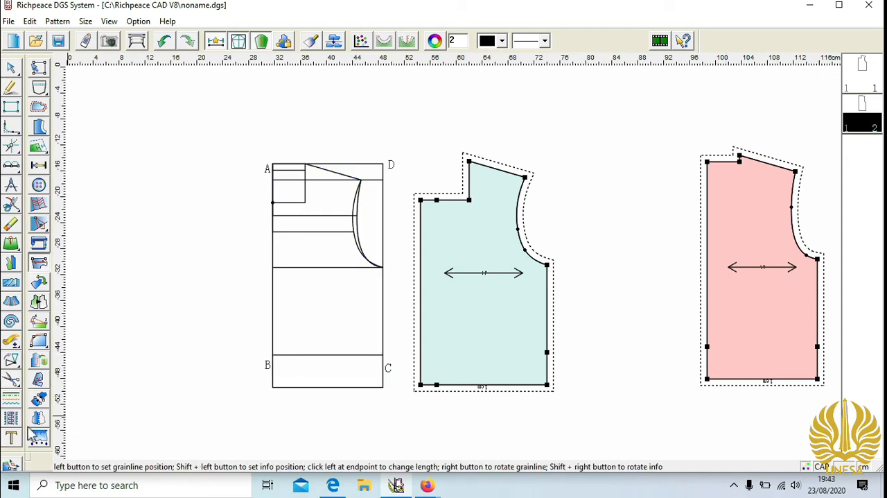
{"action": "left_click", "coordinate": [38, 419]}
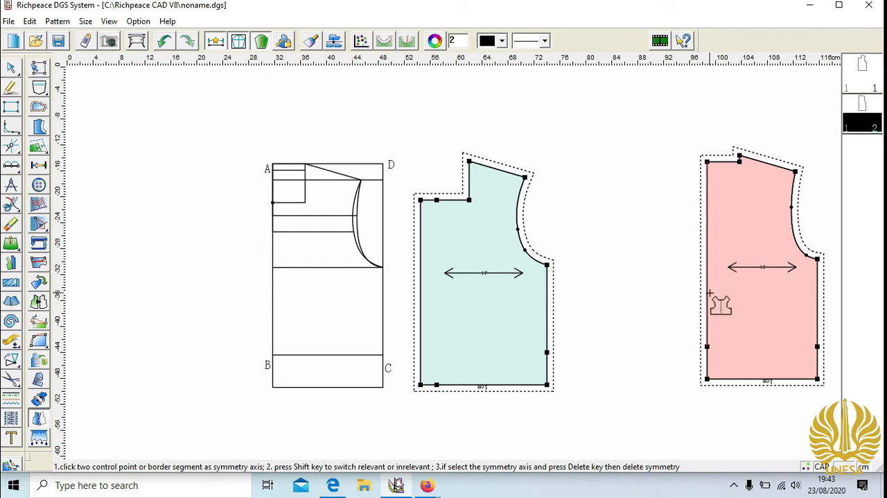
{"action": "left_click", "coordinate": [708, 337]}
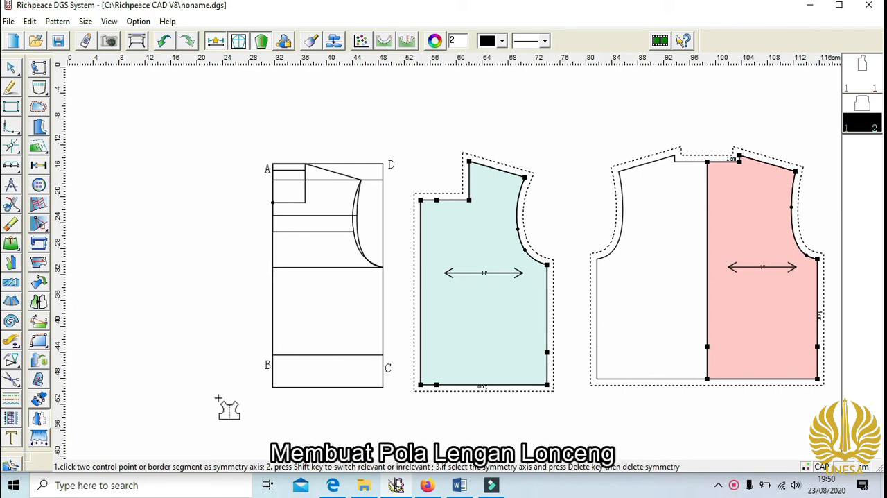
- Set the line style to dashed and draw a 20 cm vertical sleeve-length line in the empty area beside the bodice draft
{"action": "key", "text": "minus"}
{"action": "key", "text": "minus"}
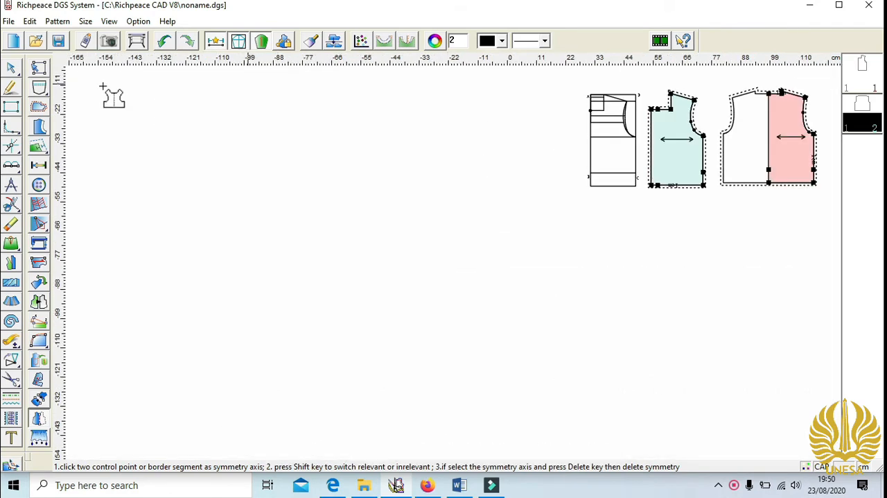
{"action": "left_click", "coordinate": [11, 88]}
{"action": "left_click", "coordinate": [545, 40]}
{"action": "left_click", "coordinate": [539, 85]}
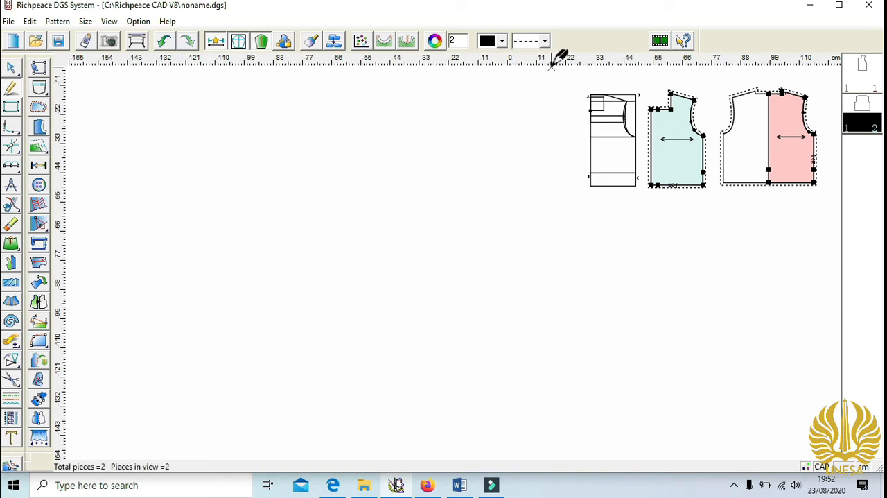
{"action": "left_click", "coordinate": [409, 100]}
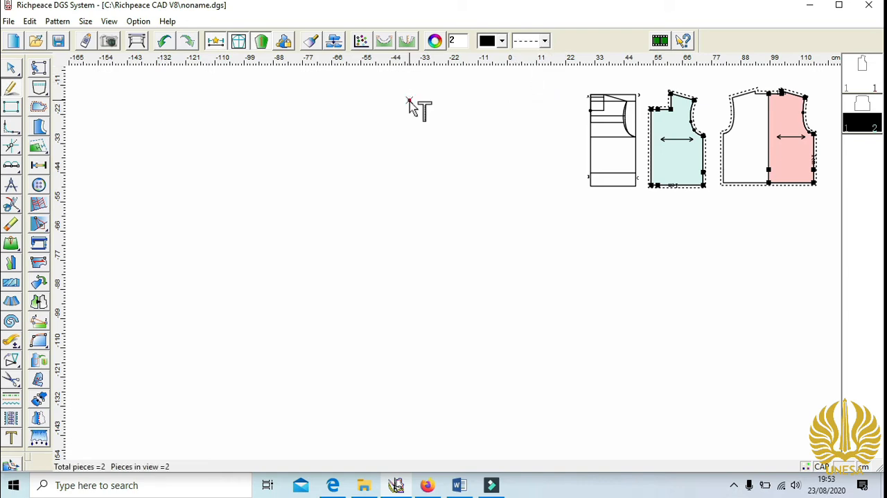
{"action": "left_click", "coordinate": [408, 171]}
{"action": "type", "text": "20"}
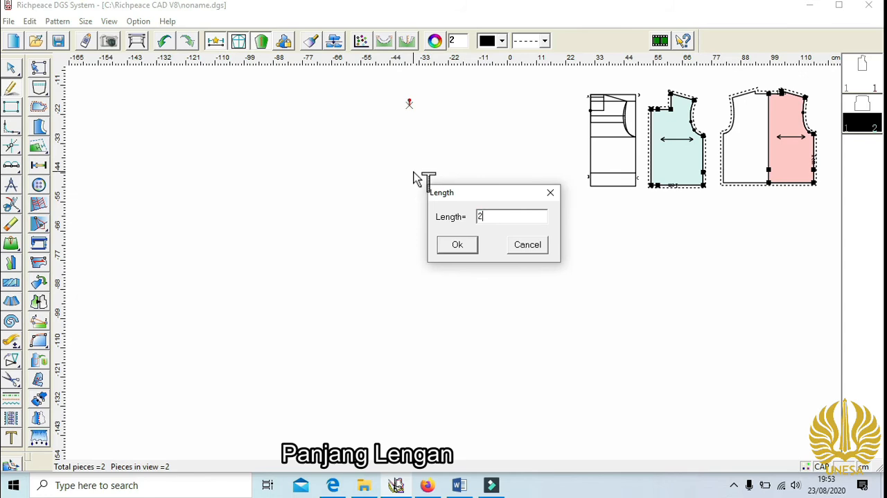
{"action": "left_click", "coordinate": [457, 244]}
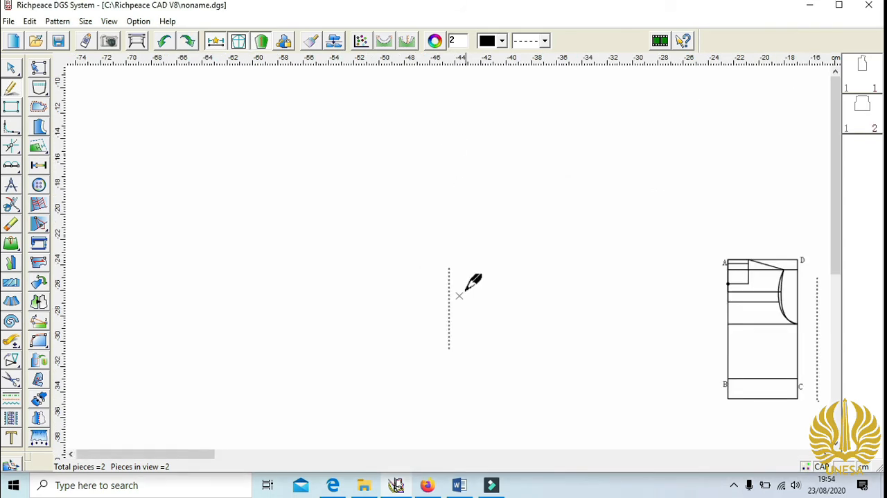
- Draw a 9 cm sleeve-cap height line down from the sleeve centre line's upper end
{"action": "scroll", "coordinate": [465, 292], "scroll_direction": "up", "scroll_amount": 3}
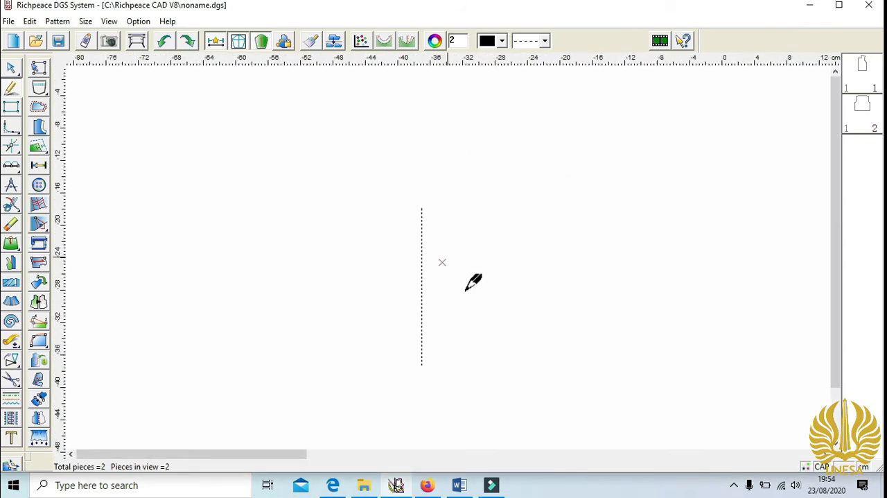
{"action": "left_click", "coordinate": [421, 207]}
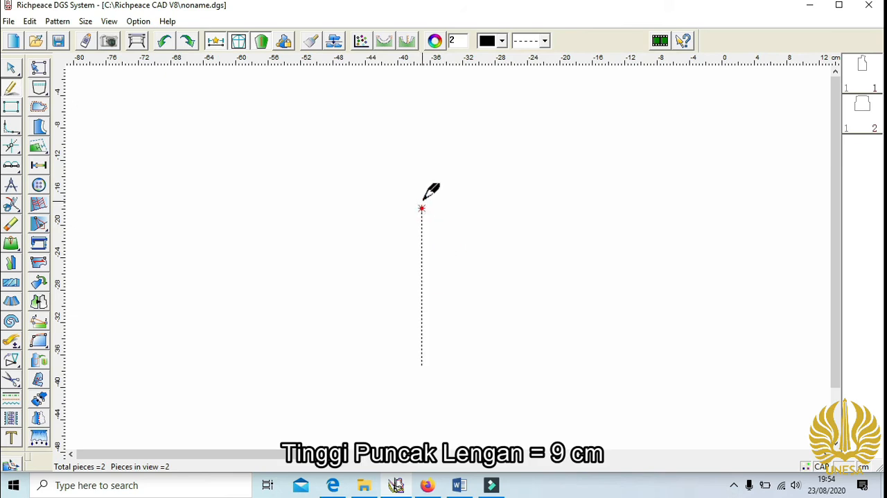
{"action": "left_click", "coordinate": [438, 250]}
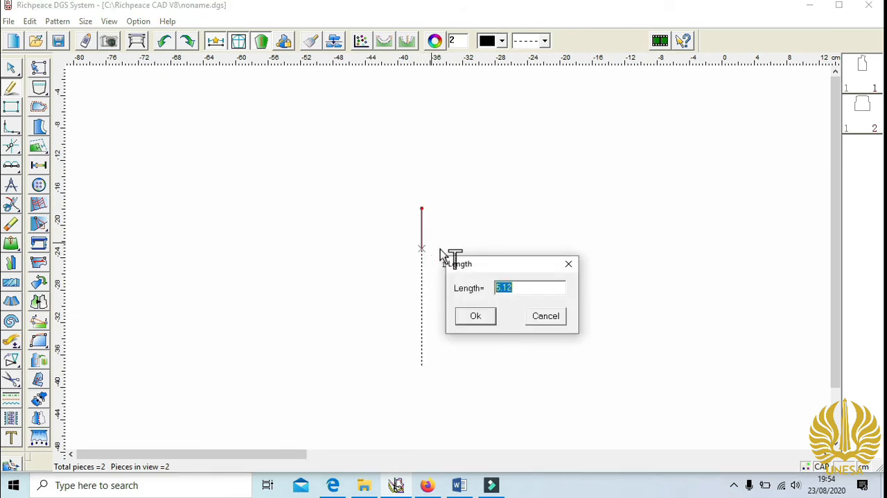
{"action": "type", "text": "9"}
{"action": "left_click", "coordinate": [476, 315]}
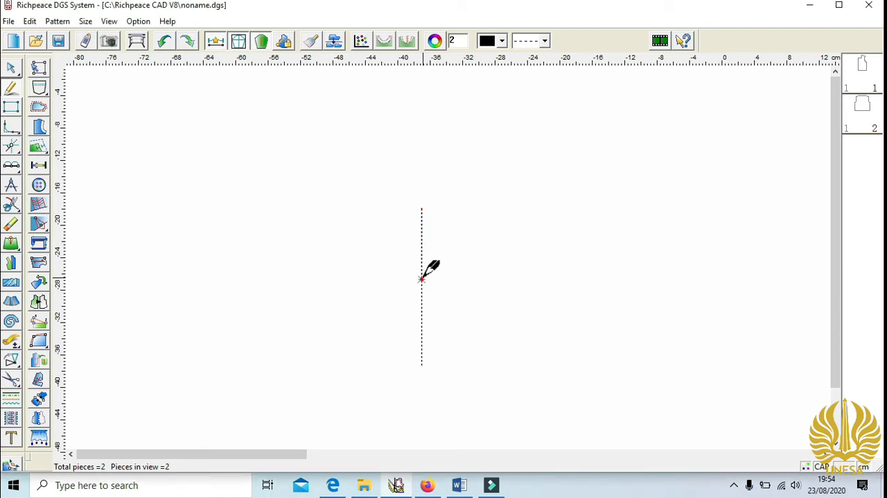
- Draw a 13.5 cm horizontal line to the right from the 9 cm cap-height point on the sleeve centre line
{"action": "left_click", "coordinate": [525, 293]}
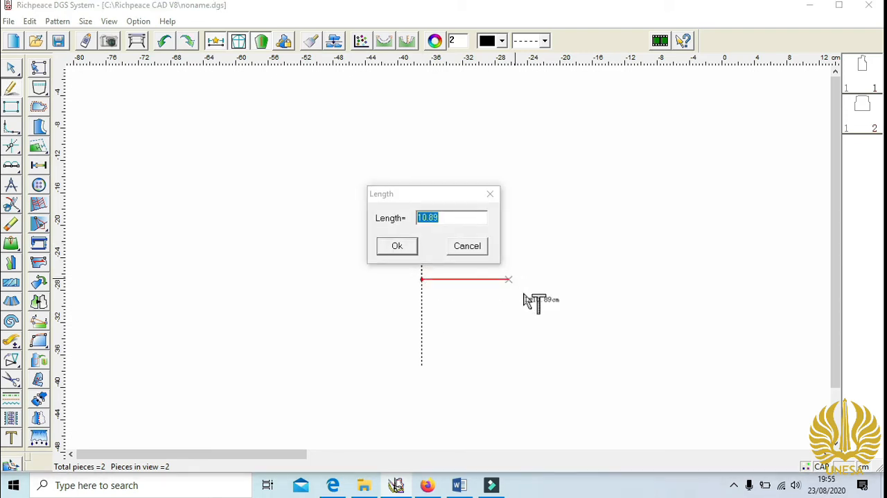
{"action": "type", "text": "13.5"}
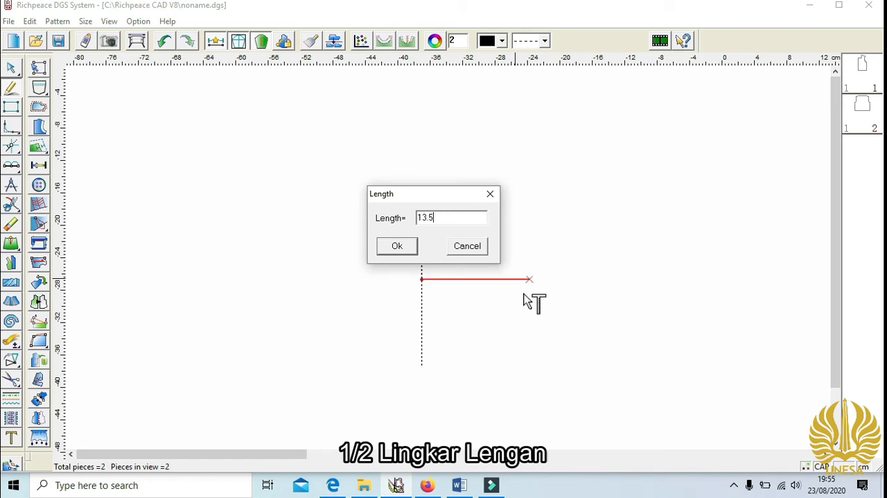
{"action": "left_click", "coordinate": [398, 246]}
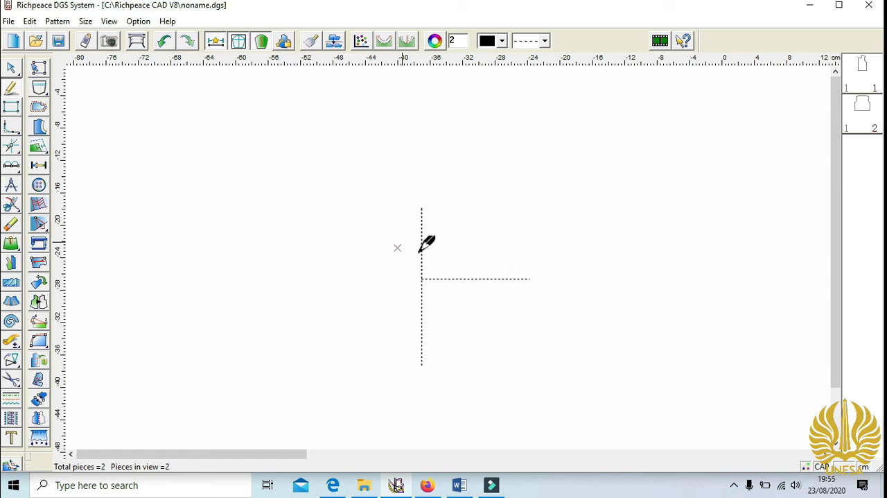
- Draw a 13.5 cm horizontal line to the left from the cap-height point on the sleeve centre line
{"action": "left_click", "coordinate": [425, 274]}
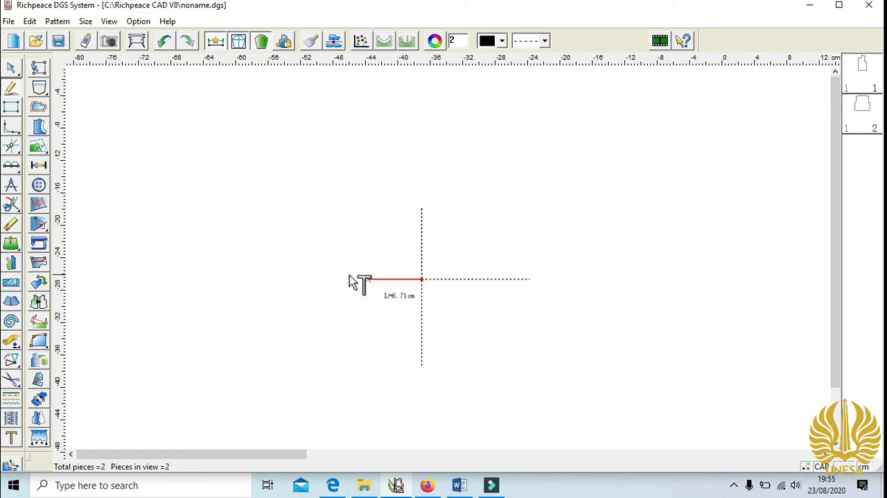
{"action": "left_click", "coordinate": [349, 275]}
{"action": "type", "text": "13."}
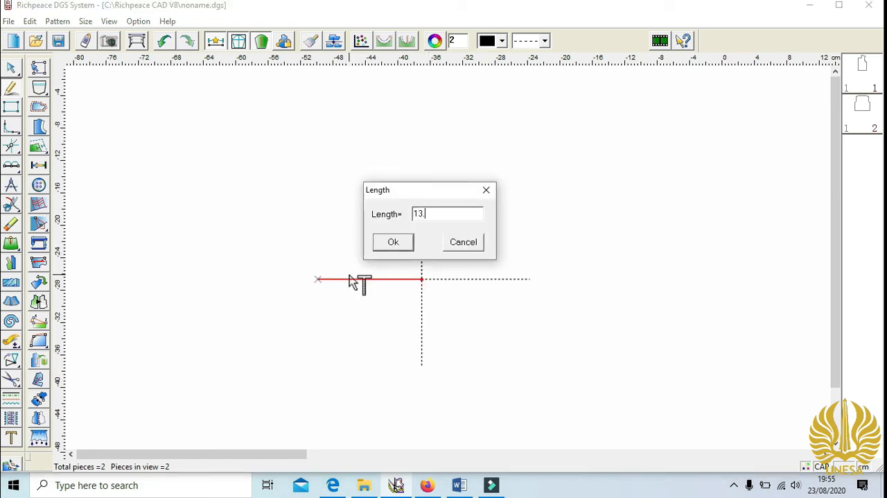
{"action": "type", "text": "5"}
{"action": "left_click", "coordinate": [409, 237]}
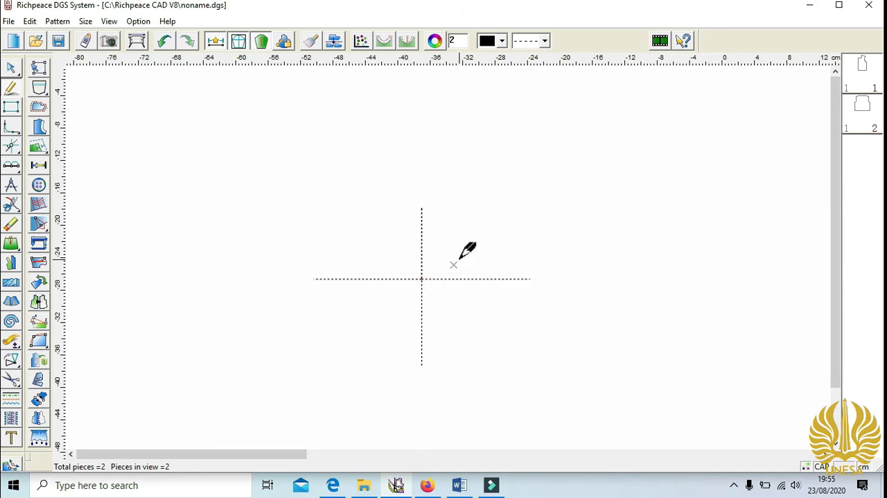
- Set the line style to solid and, with Compasses, draw a 13.5 cm line from the cap top to the right half of the cap-height line
{"action": "left_click", "coordinate": [12, 187]}
{"action": "left_click", "coordinate": [545, 41]}
{"action": "left_click", "coordinate": [539, 61]}
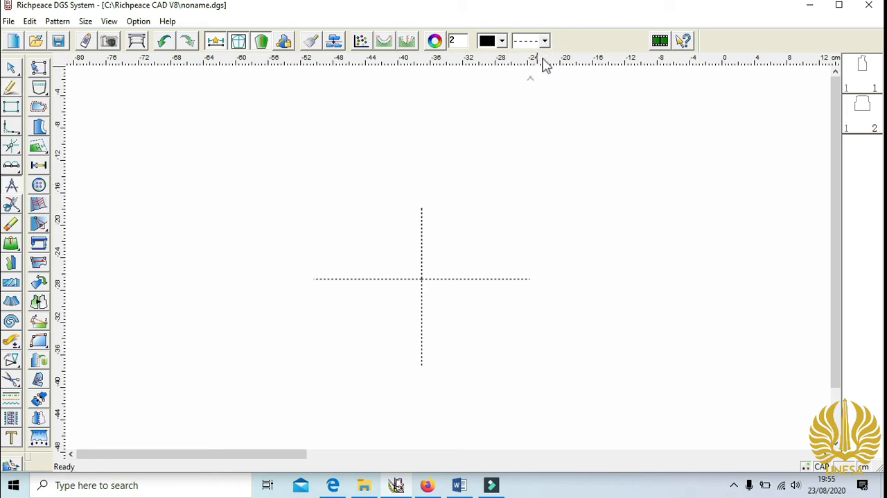
{"action": "left_click", "coordinate": [422, 208]}
{"action": "left_click", "coordinate": [490, 278]}
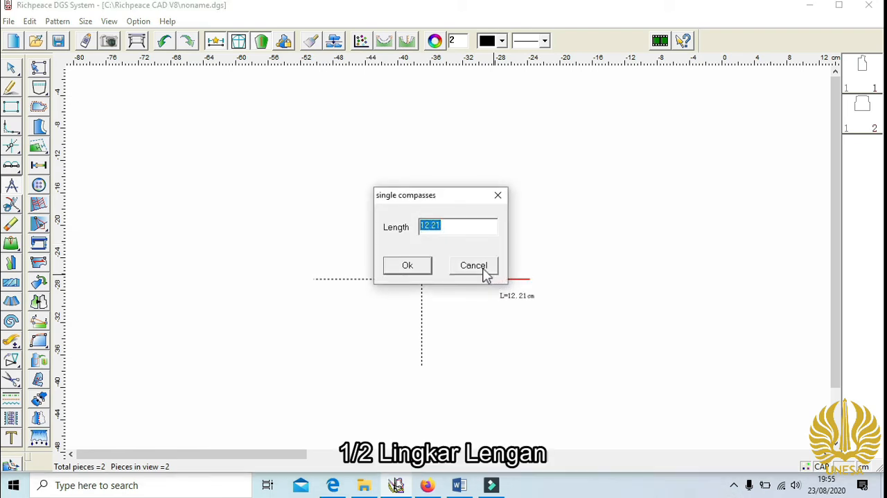
{"action": "type", "text": "13.5"}
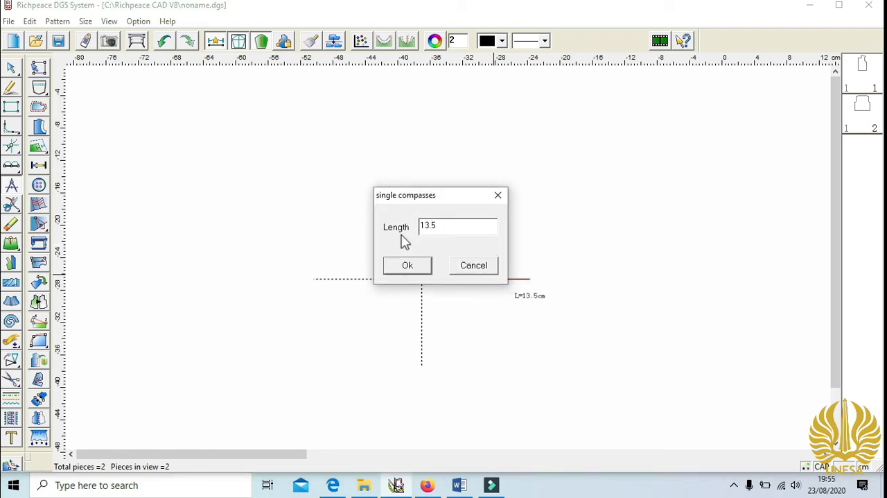
{"action": "left_click", "coordinate": [407, 266]}
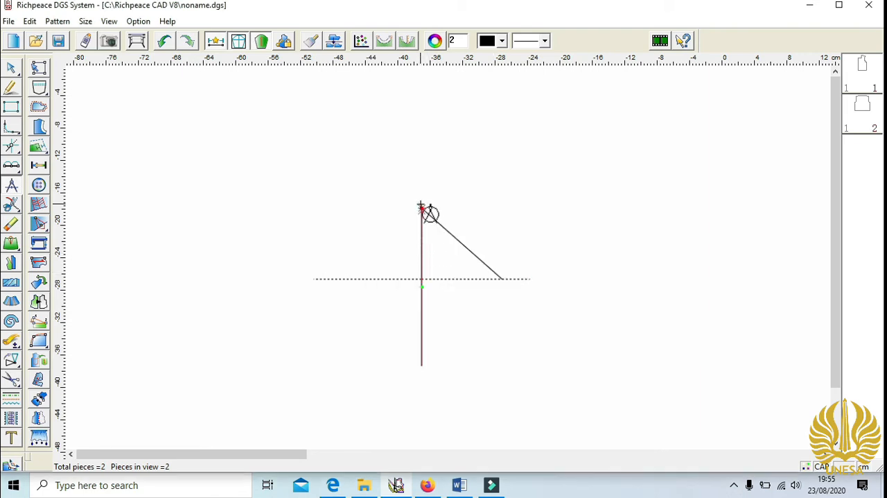
- Draw a 13.5 cm compass line from the cap top to the left half of the cap-height line
{"action": "left_click", "coordinate": [422, 206]}
{"action": "left_click", "coordinate": [367, 279]}
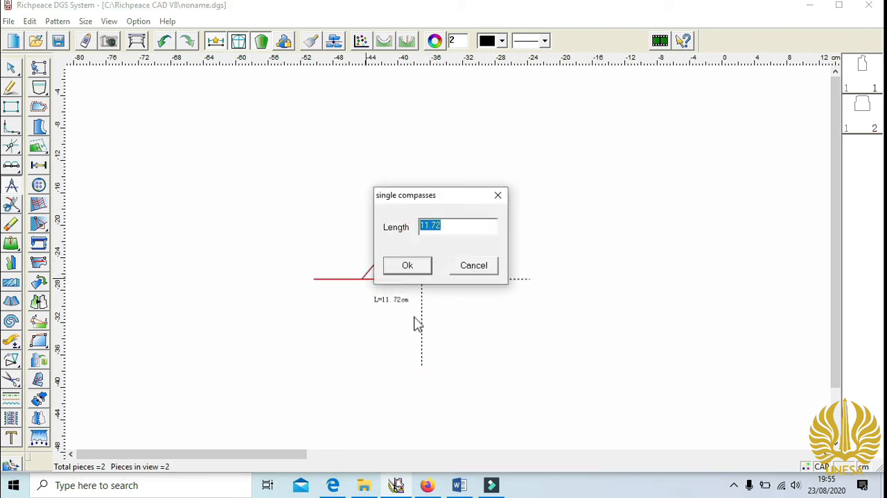
{"action": "type", "text": "13.5"}
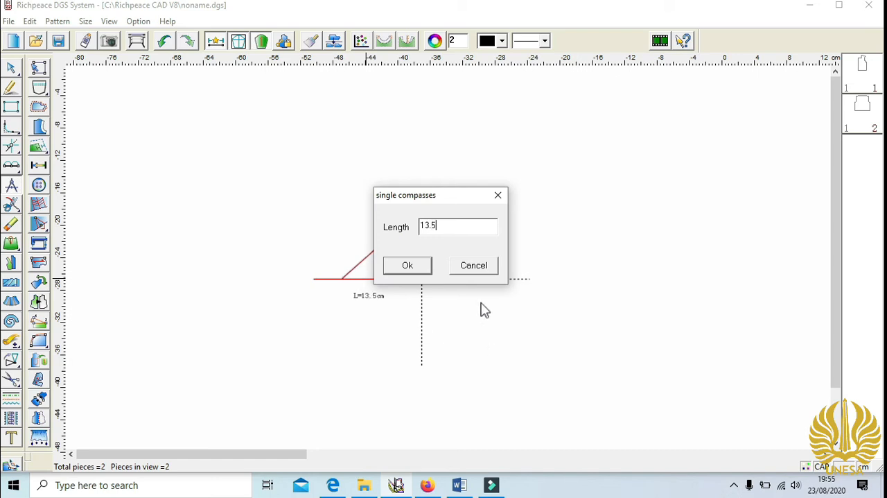
{"action": "left_click", "coordinate": [407, 265]}
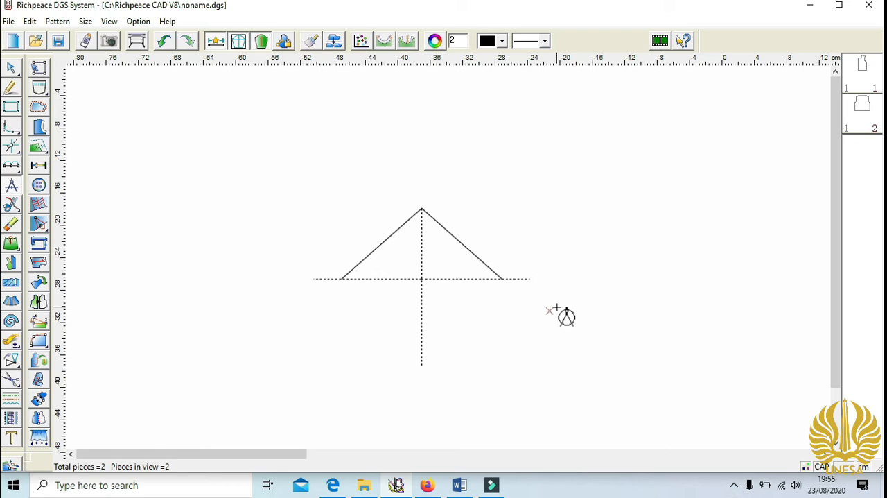
- Divide each of the two sloping sleeve-cap lines into 3 equal parts with the divider
{"action": "left_click", "coordinate": [20, 169]}
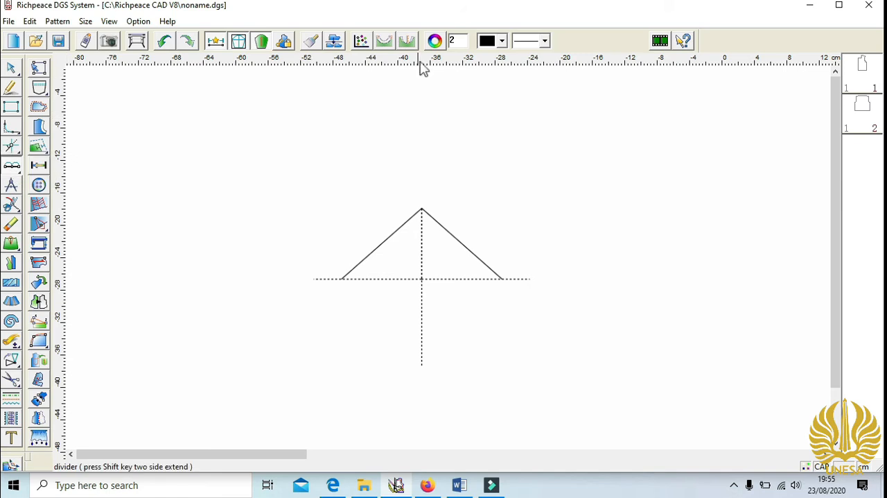
{"action": "type", "text": "3"}
{"action": "left_click", "coordinate": [422, 208]}
{"action": "left_click", "coordinate": [344, 275]}
{"action": "left_click", "coordinate": [421, 278]}
{"action": "left_click", "coordinate": [422, 207]}
{"action": "left_click", "coordinate": [506, 280]}
- Divide the lowest third of the left cap line and the uppermost third of the right cap line into 2 equal parts
{"action": "double_click", "coordinate": [463, 39]}
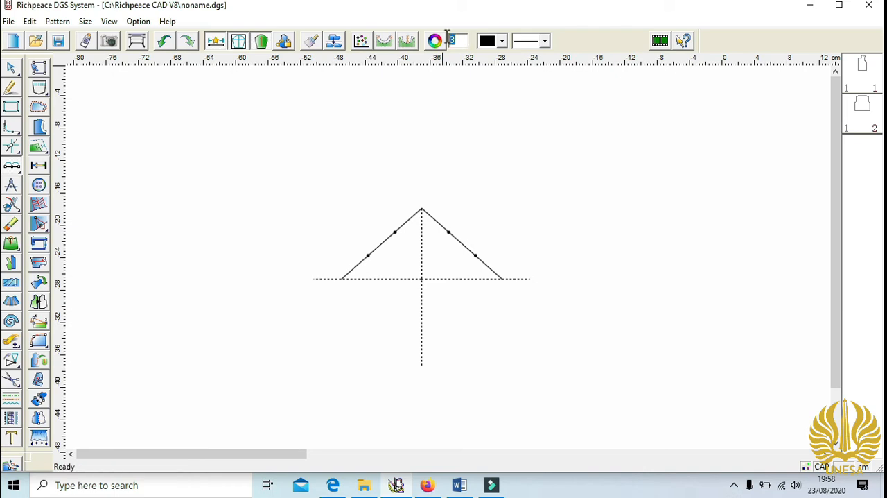
{"action": "type", "text": "2"}
{"action": "key", "text": "Return"}
{"action": "left_click", "coordinate": [342, 279]}
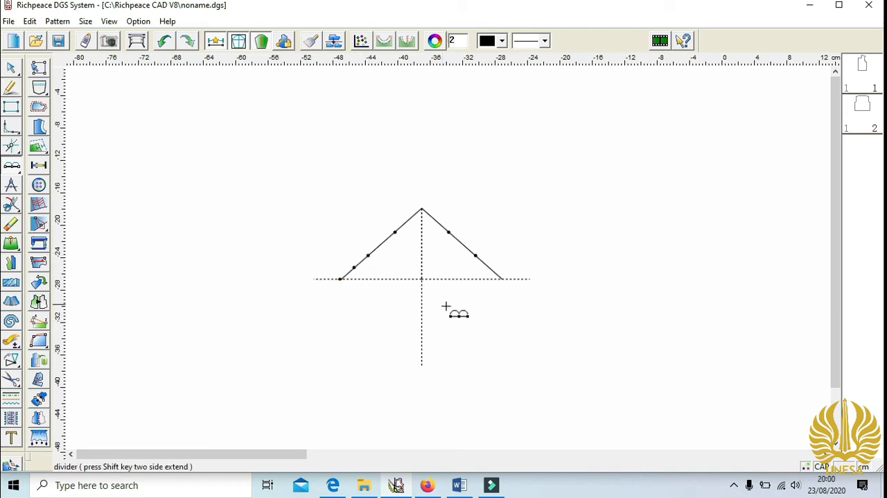
{"action": "left_click", "coordinate": [422, 207]}
{"action": "left_click", "coordinate": [449, 230]}
{"action": "left_click", "coordinate": [449, 231]}
- Offset the midpoint of the left cap line's lowest third 0.5 cm horizontally towards the centre line
{"action": "left_click", "coordinate": [13, 67]}
{"action": "left_click", "coordinate": [354, 268]}
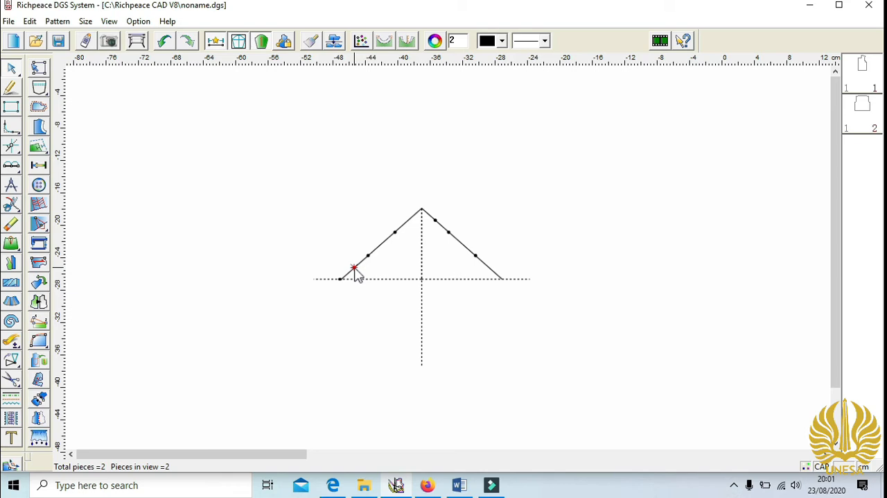
{"action": "key", "text": "Return"}
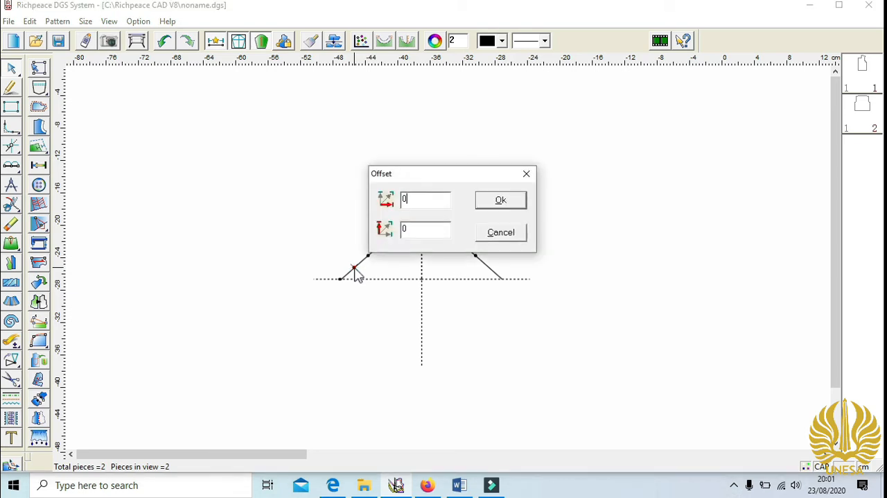
{"action": "left_click", "coordinate": [486, 203]}
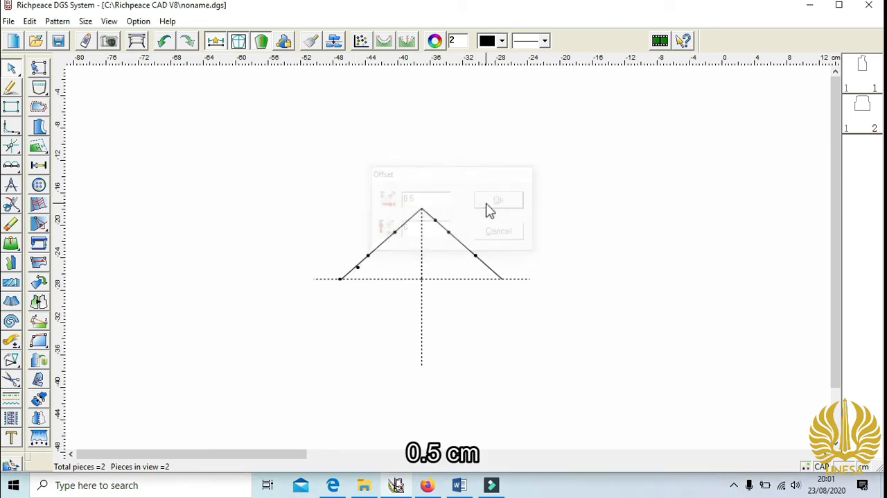
- Offset the upper third point of the left cap line 1 cm vertically upward
{"action": "left_click", "coordinate": [397, 233]}
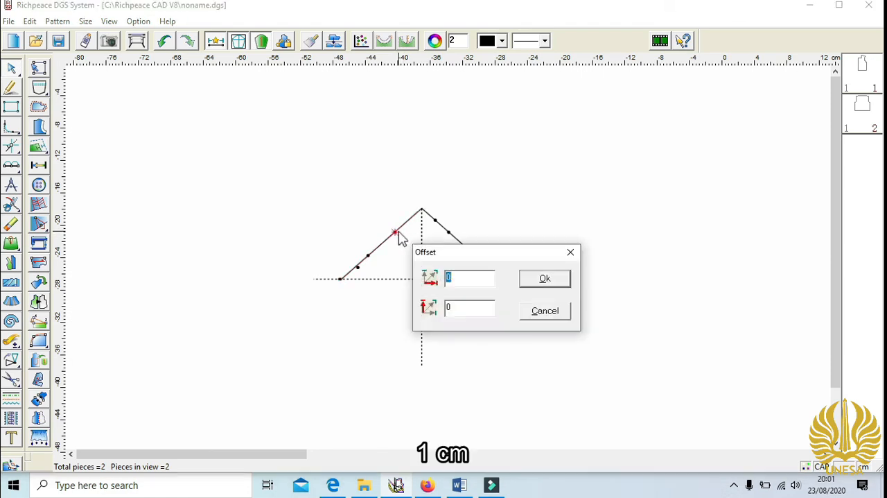
{"action": "double_click", "coordinate": [471, 311]}
{"action": "type", "text": "1"}
{"action": "left_click", "coordinate": [533, 281]}
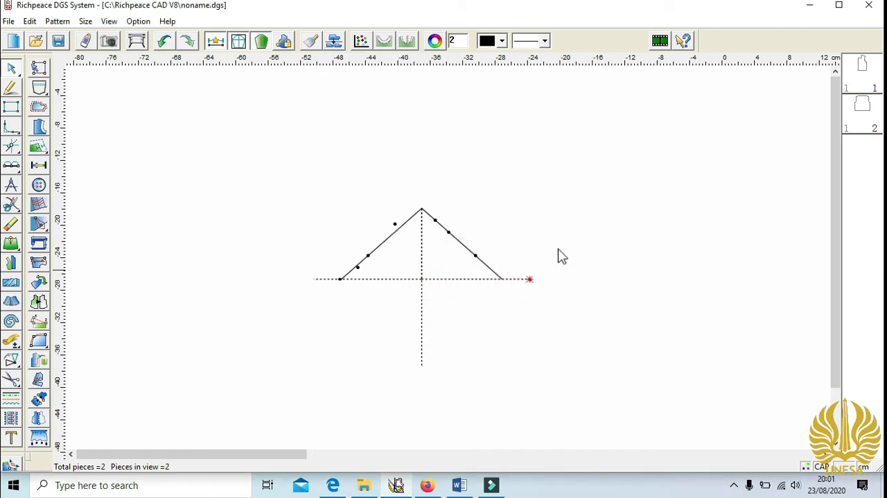
- Offset two right cap line points horizontally outward: the uppermost third's midpoint by 1.5 cm and the upper third point by 1 cm
{"action": "left_click", "coordinate": [442, 217]}
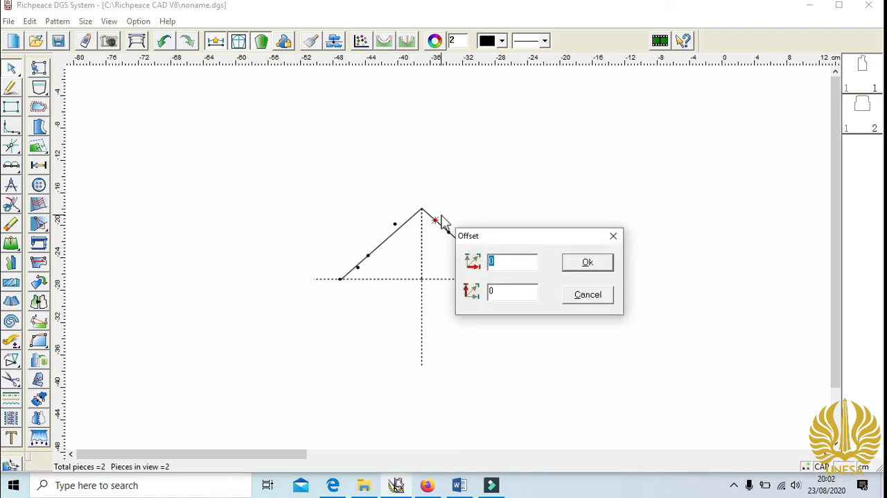
{"action": "type", "text": "1.5"}
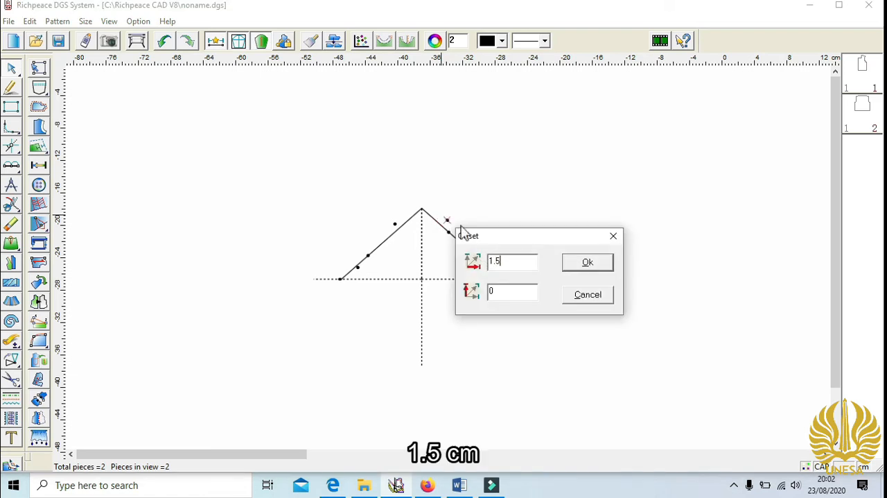
{"action": "left_click", "coordinate": [588, 263]}
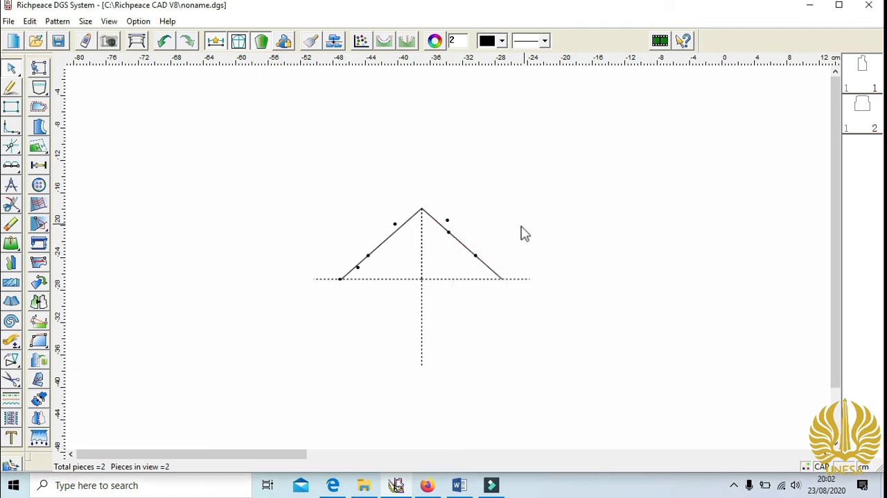
{"action": "left_click", "coordinate": [449, 232]}
{"action": "type", "text": "1"}
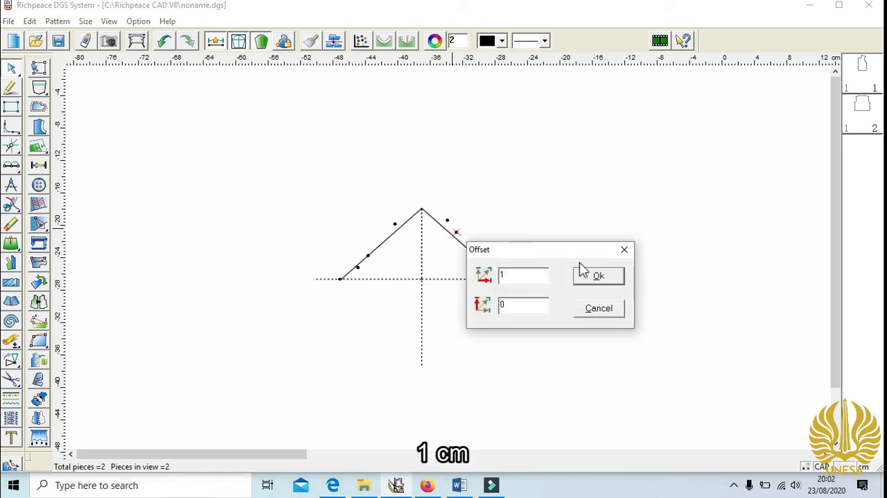
{"action": "left_click", "coordinate": [597, 276]}
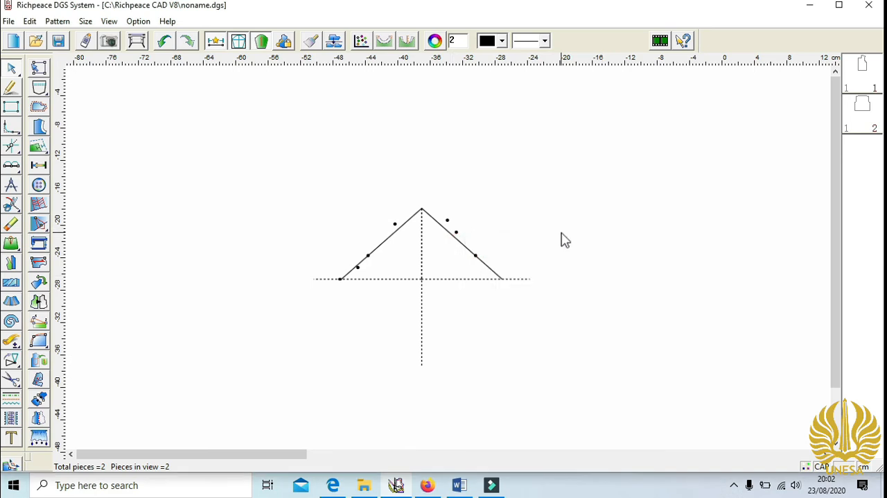
- Draw the sleeve-cap curve from the left cap end through the offset and division points and the cap top to the right cap end
{"action": "left_click", "coordinate": [10, 87]}
{"action": "left_click", "coordinate": [341, 279]}
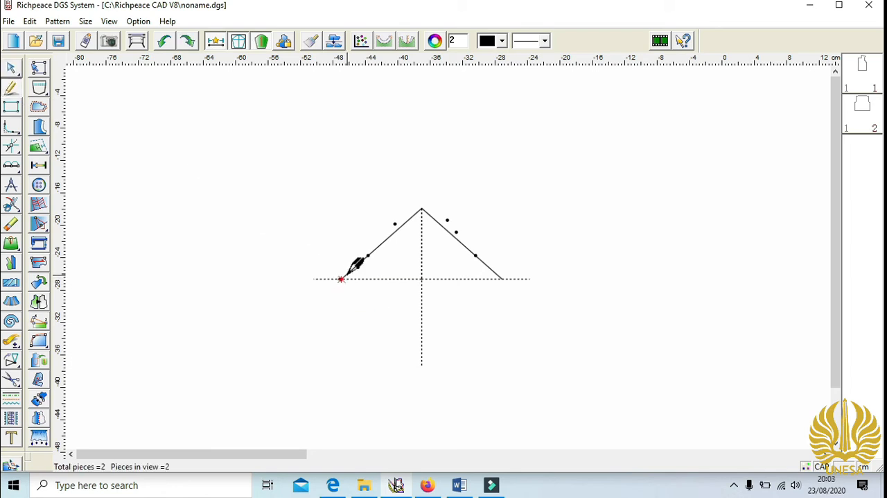
{"action": "left_click", "coordinate": [358, 266]}
{"action": "left_click", "coordinate": [394, 223]}
{"action": "left_click", "coordinate": [422, 208]}
{"action": "left_click", "coordinate": [447, 220]}
{"action": "left_click", "coordinate": [456, 231]}
{"action": "left_click", "coordinate": [476, 255]}
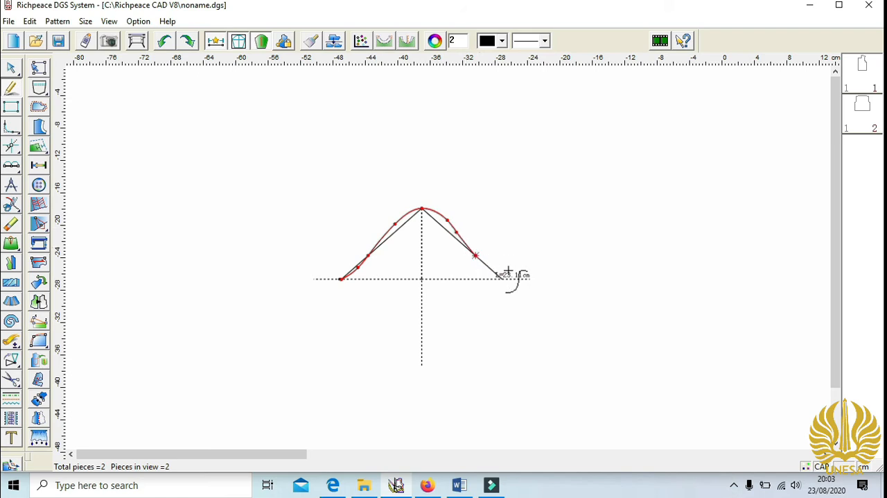
{"action": "right_click", "coordinate": [511, 271]}
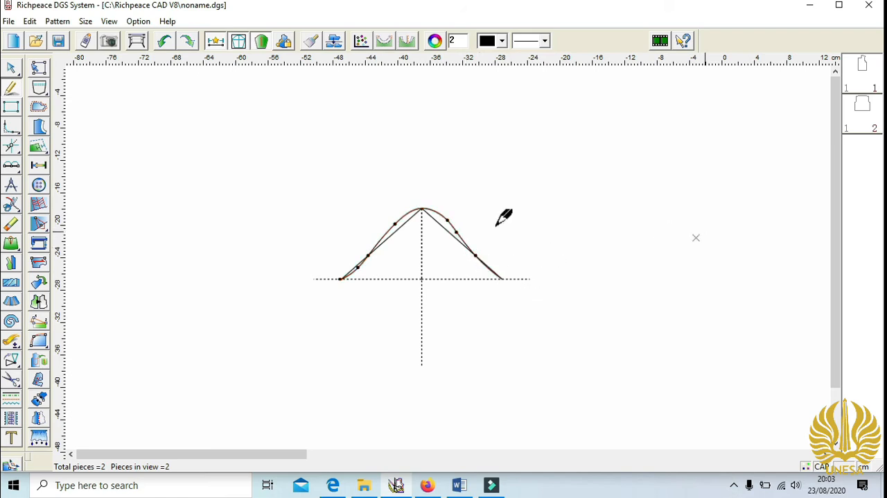
- Adjust the left side of the sleeve-cap curve with a control point just above the lower third point
{"action": "left_click", "coordinate": [11, 67]}
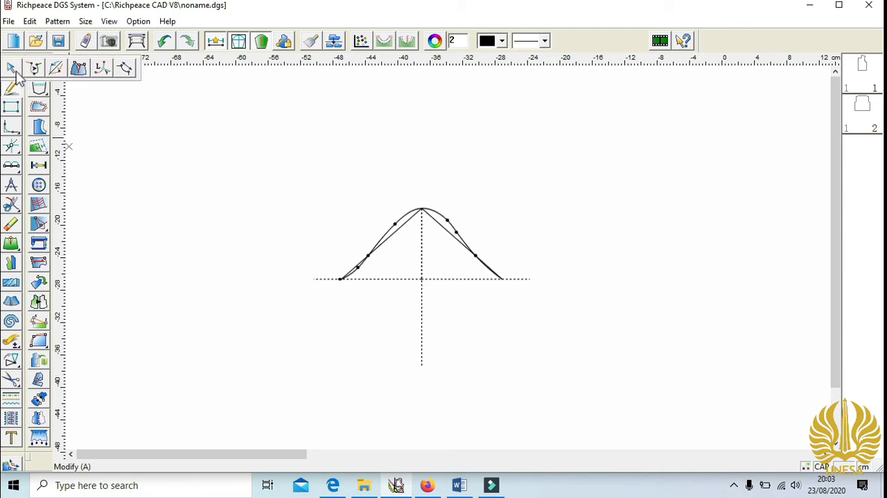
{"action": "left_click", "coordinate": [370, 255]}
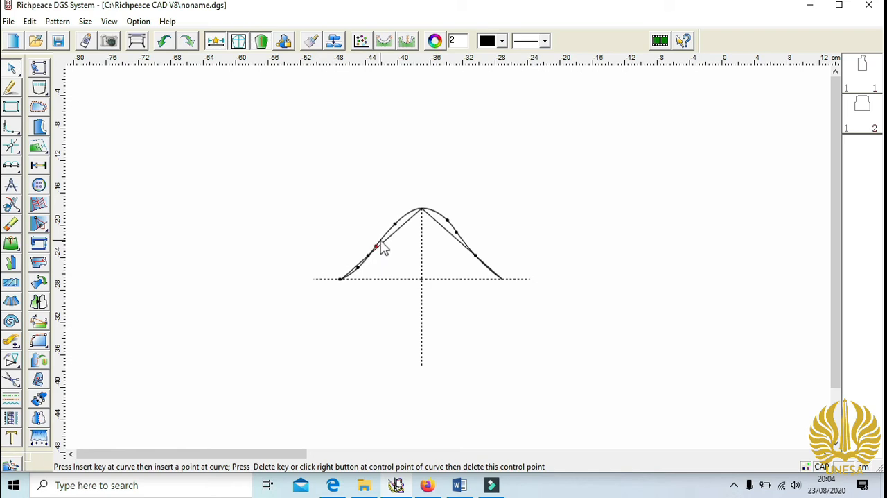
{"action": "left_click", "coordinate": [380, 243]}
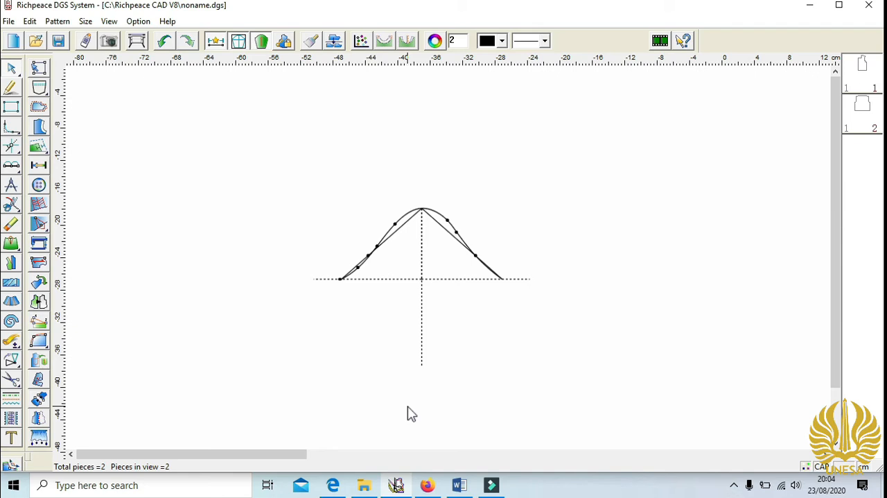
- Draw an 11 cm vertical sleeve side line down from the right end of the cap curve
{"action": "left_click", "coordinate": [11, 87]}
{"action": "left_click", "coordinate": [502, 279]}
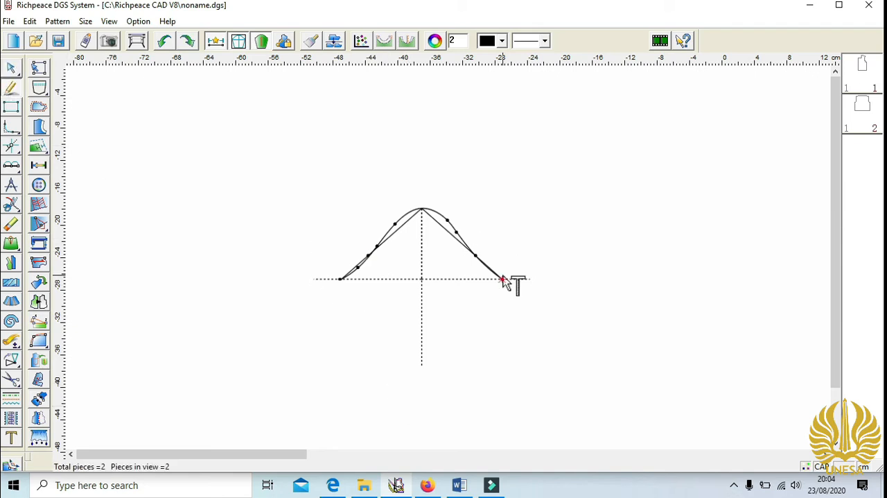
{"action": "left_click", "coordinate": [530, 370]}
{"action": "type", "text": "11"}
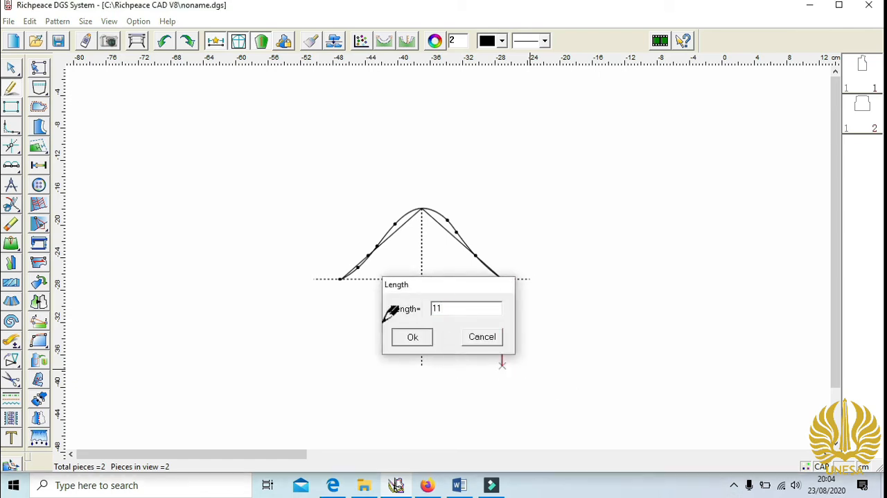
{"action": "key", "text": "Return"}
- Draw an 11 cm vertical side line down from the left cap end and join both side lines' lower ends with a horizontal hem line
{"action": "left_click", "coordinate": [339, 279]}
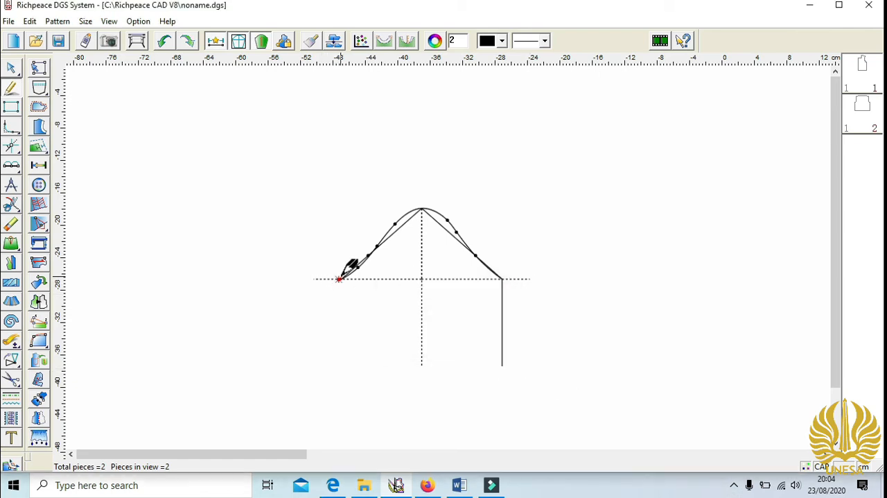
{"action": "left_click", "coordinate": [369, 383]}
{"action": "type", "text": "11"}
{"action": "left_click", "coordinate": [413, 343]}
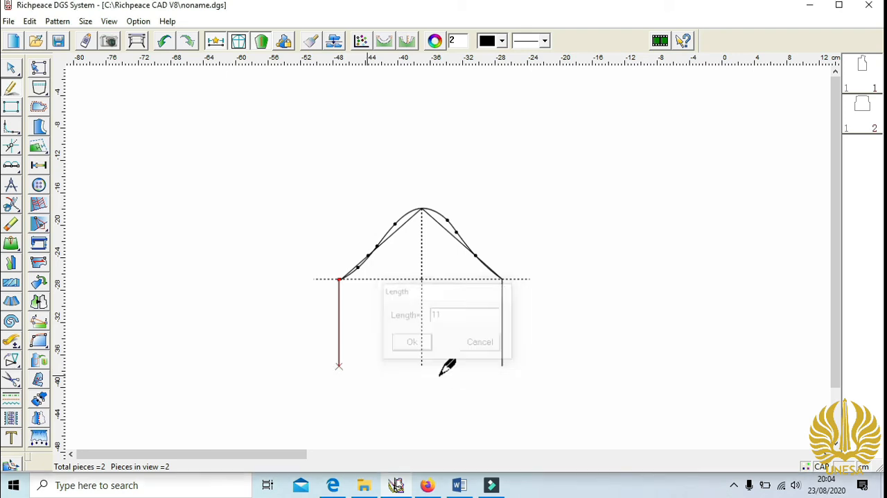
{"action": "left_click", "coordinate": [502, 365]}
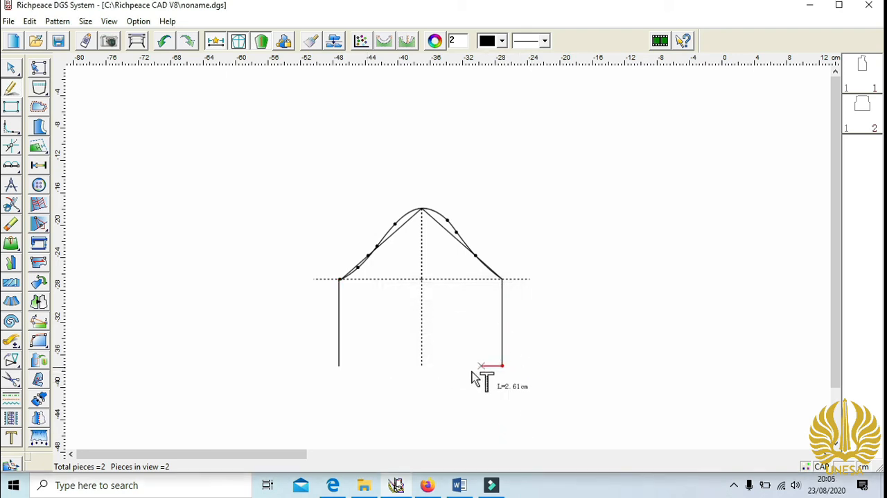
{"action": "left_click", "coordinate": [348, 388]}
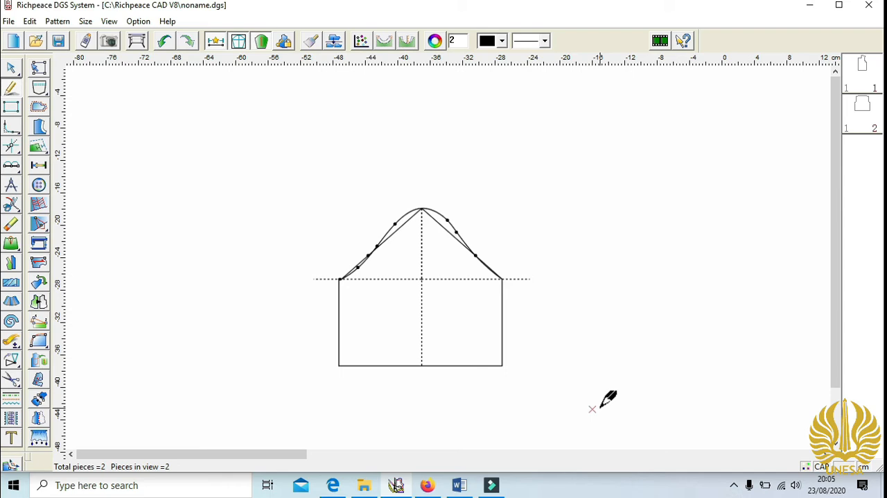
- Cut apart the sleeve along 5 lines with 4 cm average expansion in Divide mode, keeping the cap curve unstretched and spreading the hem
{"action": "left_click", "coordinate": [10, 305]}
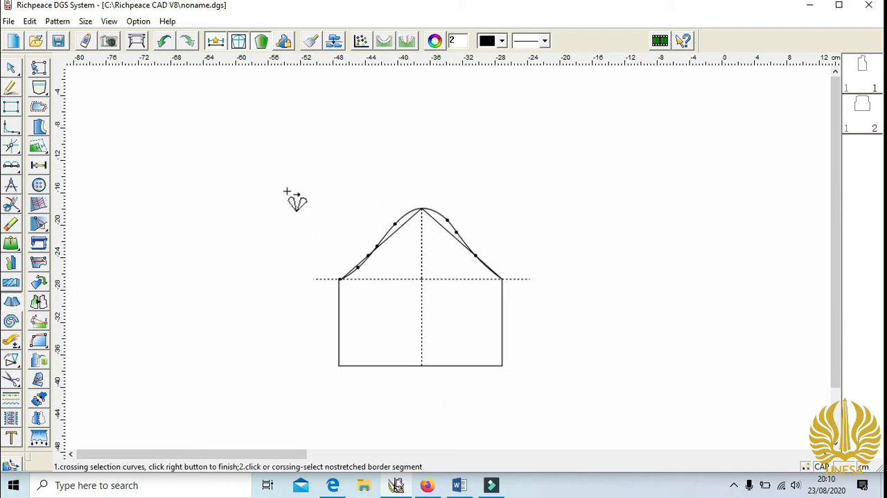
{"action": "mouse_move", "coordinate": [288, 192]}
{"action": "left_mouse_down"}
{"action": "mouse_move", "coordinate": [347, 226]}
{"action": "mouse_move", "coordinate": [541, 400]}
{"action": "mouse_move", "coordinate": [530, 374]}
{"action": "left_mouse_up"}
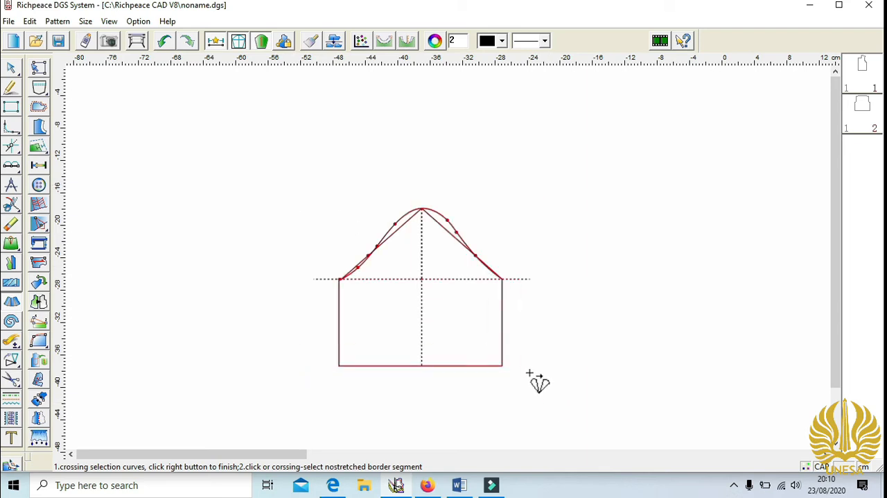
{"action": "right_click", "coordinate": [412, 204]}
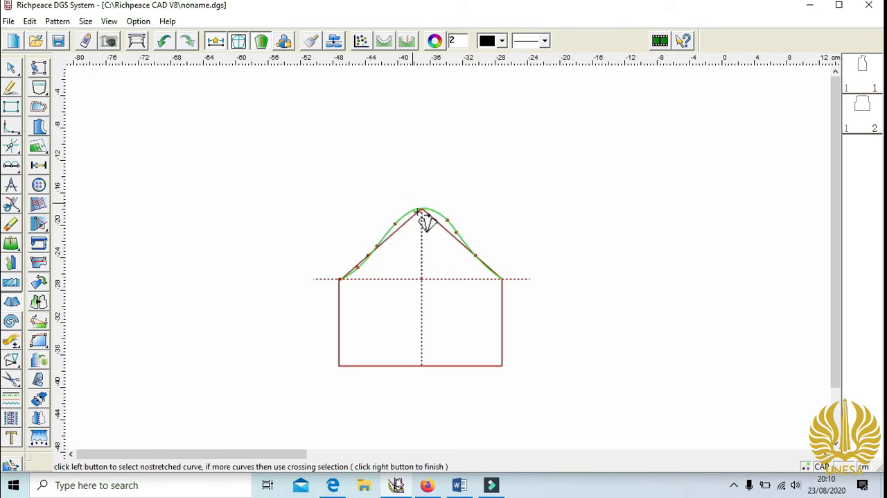
{"action": "left_click", "coordinate": [413, 203]}
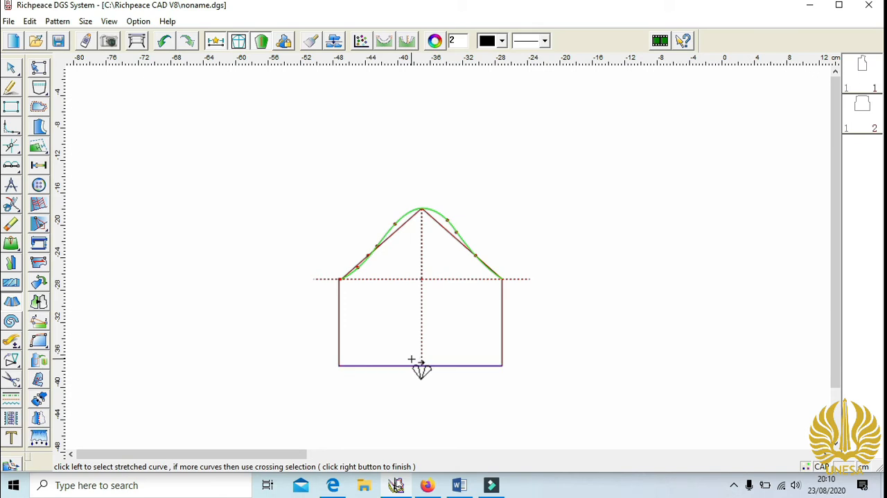
{"action": "right_click", "coordinate": [412, 358]}
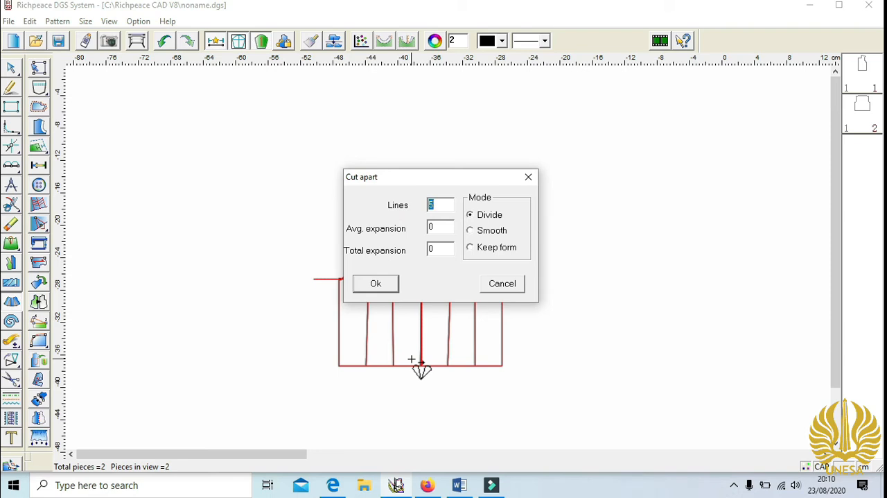
{"action": "double_click", "coordinate": [446, 228]}
{"action": "type", "text": "4"}
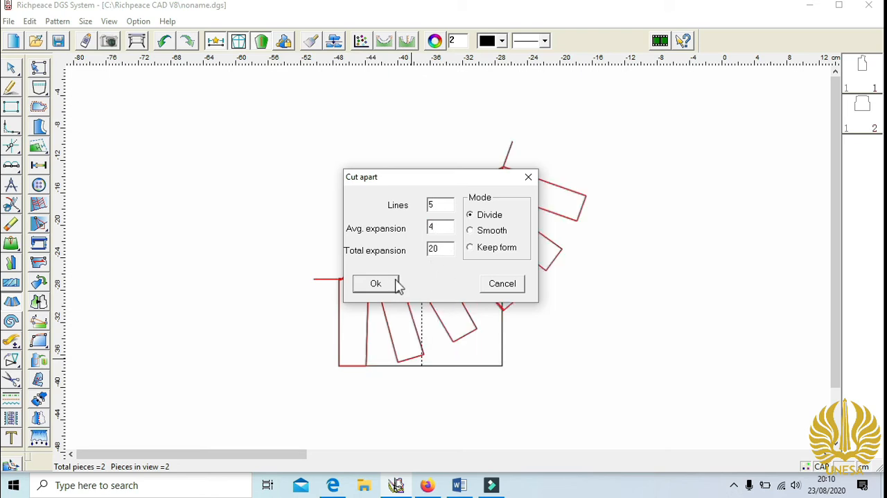
{"action": "left_click", "coordinate": [378, 290]}
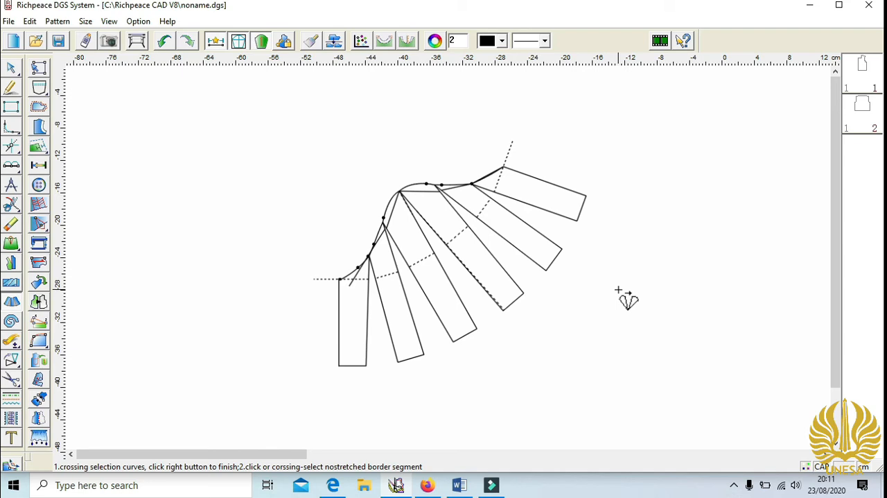
- Draw a smooth curved hem through the lower corners of the spread sleeve panels, from one side line to the other
{"action": "left_click", "coordinate": [10, 87]}
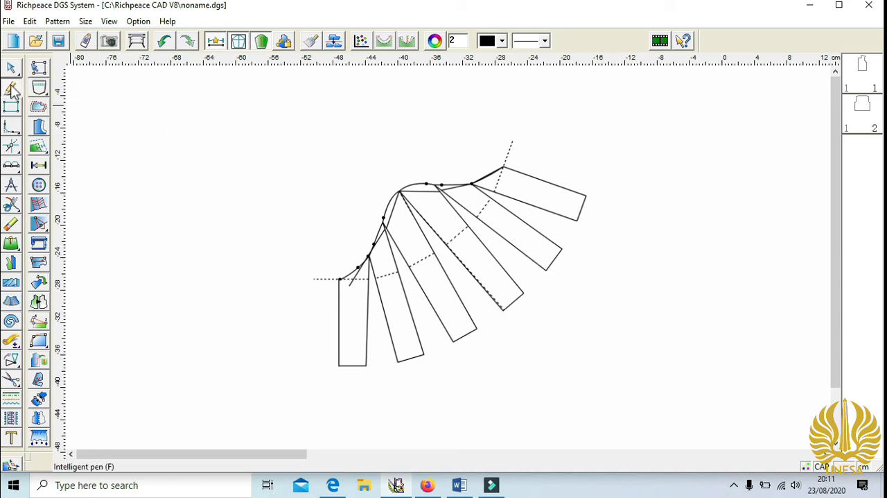
{"action": "left_click", "coordinate": [585, 196]}
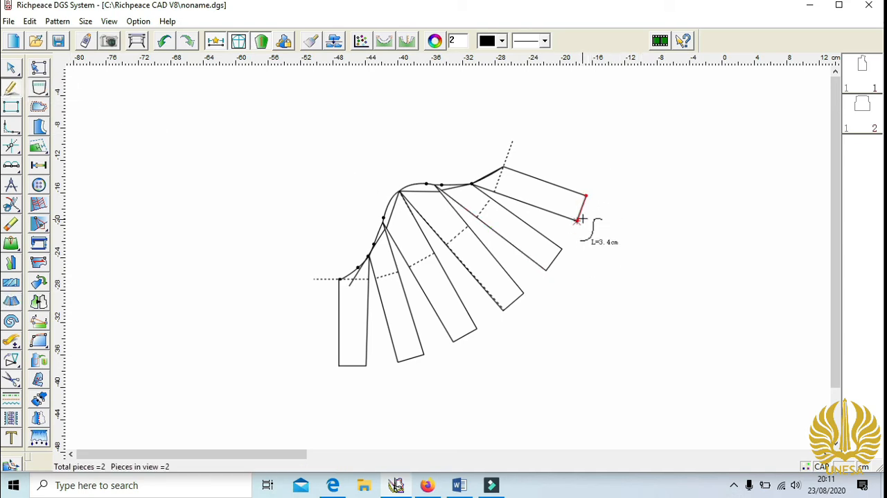
{"action": "left_click", "coordinate": [578, 220]}
{"action": "left_click", "coordinate": [562, 248]}
{"action": "left_click", "coordinate": [523, 293]}
{"action": "left_click", "coordinate": [477, 328]}
{"action": "left_click", "coordinate": [423, 354]}
{"action": "left_click", "coordinate": [339, 365]}
{"action": "right_click", "coordinate": [338, 366]}
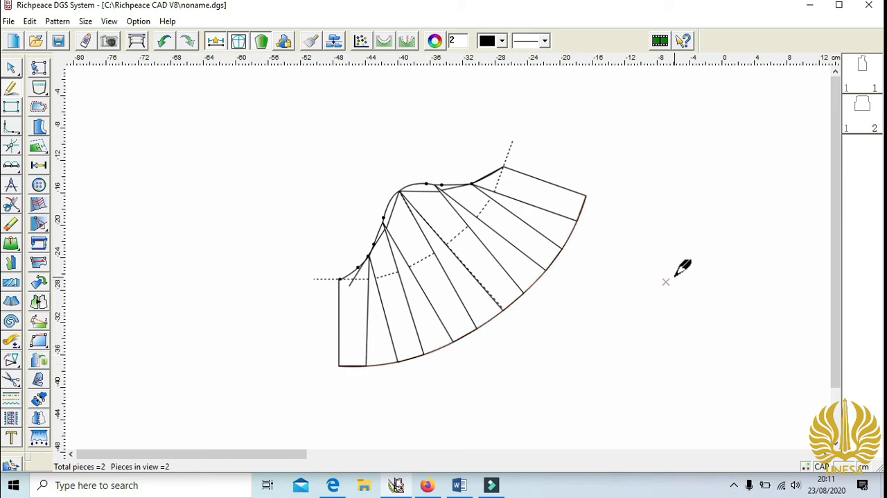
- Cut out the bell sleeve piece along its side lines, cap curve and curved hem, and place it beside the draft
{"action": "left_click", "coordinate": [11, 379]}
{"action": "left_click", "coordinate": [340, 322]}
{"action": "left_click", "coordinate": [354, 265]}
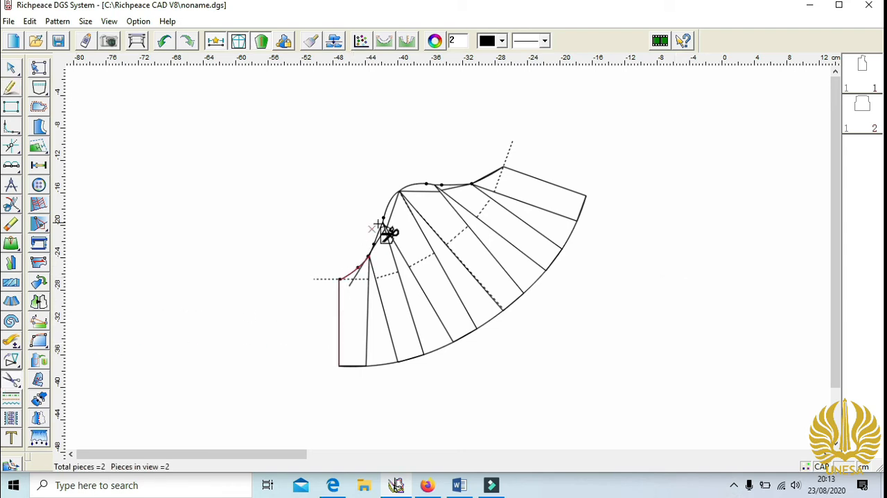
{"action": "left_click", "coordinate": [394, 190]}
{"action": "left_click", "coordinate": [463, 178]}
{"action": "left_click", "coordinate": [490, 168]}
{"action": "left_click", "coordinate": [587, 217]}
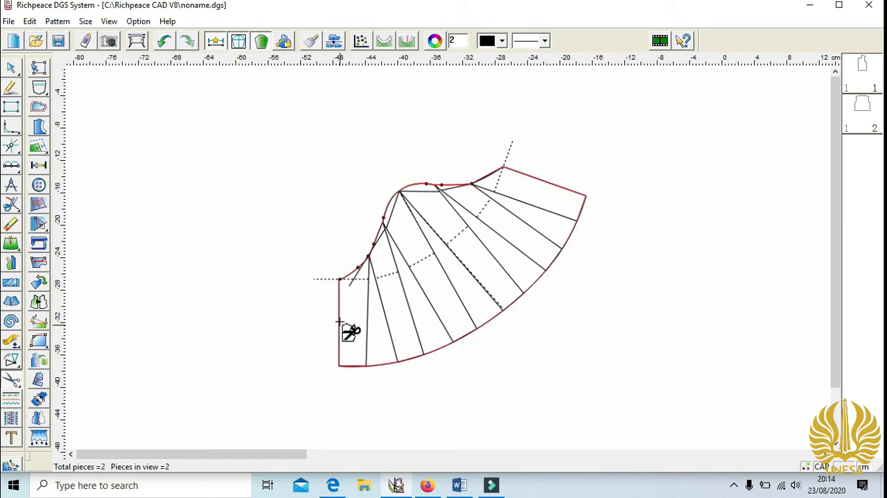
{"action": "right_click", "coordinate": [339, 281]}
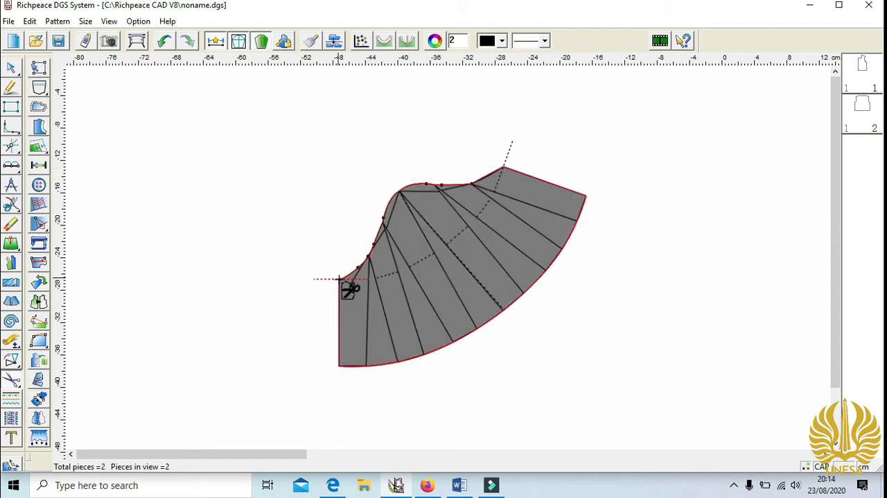
{"action": "right_click", "coordinate": [486, 266]}
{"action": "left_click_drag", "start_coordinate": [491, 261], "coordinate": [718, 272]}
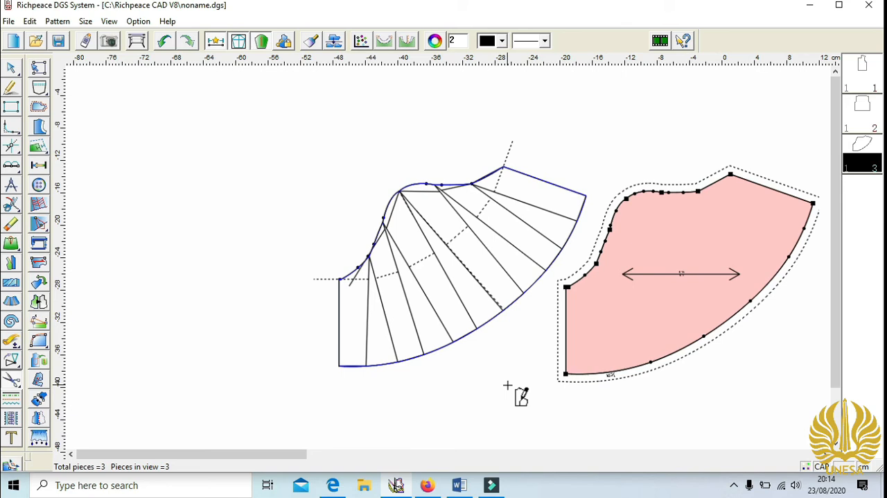
- Rotate the bell sleeve piece by 35 degrees and move it into the clear space between the sleeve and bodice drafts
{"action": "left_click", "coordinate": [39, 282]}
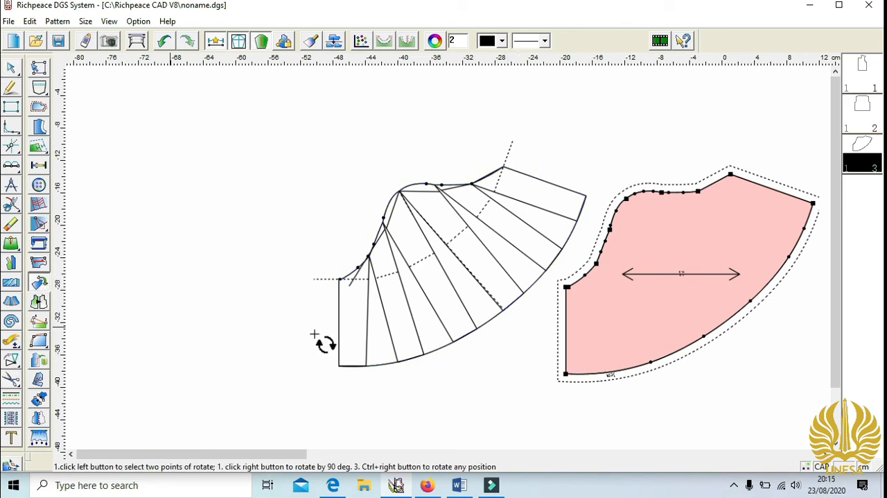
{"action": "right_click", "coordinate": [601, 310], "text": "ctrl"}
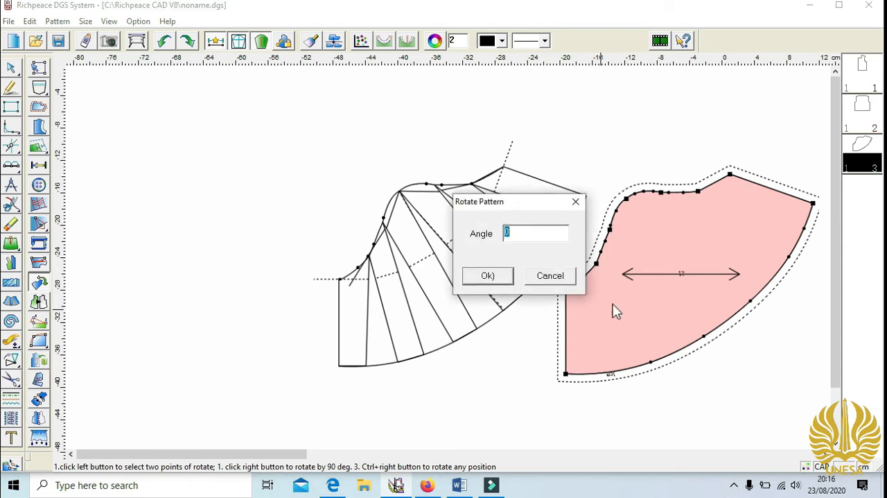
{"action": "type", "text": "35"}
{"action": "left_click", "coordinate": [511, 276]}
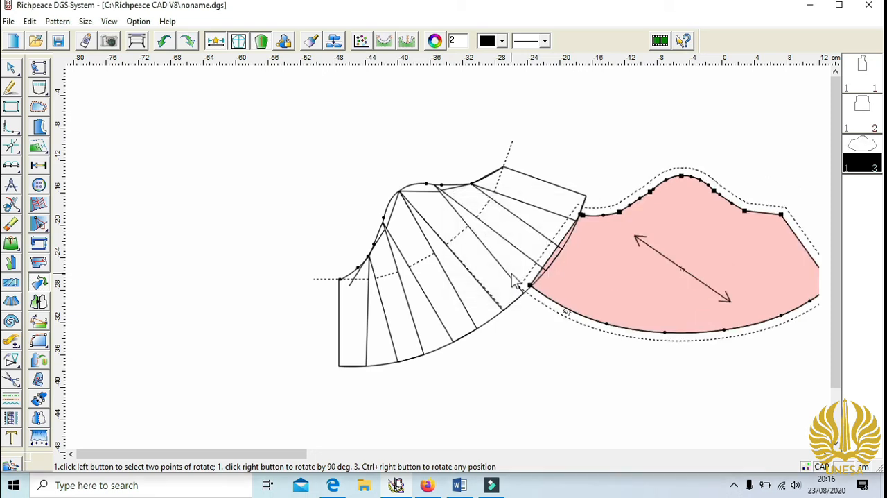
{"action": "key", "text": "KP_Add"}
{"action": "key", "text": "KP_Subtract"}
{"action": "key", "text": "KP_Subtract"}
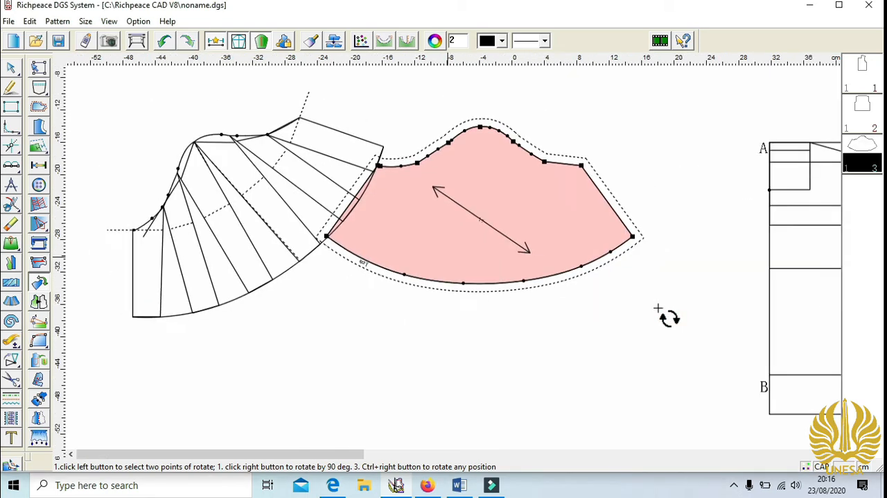
{"action": "key", "text": "space"}
{"action": "left_click_drag", "start_coordinate": [474, 227], "coordinate": [538, 281]}
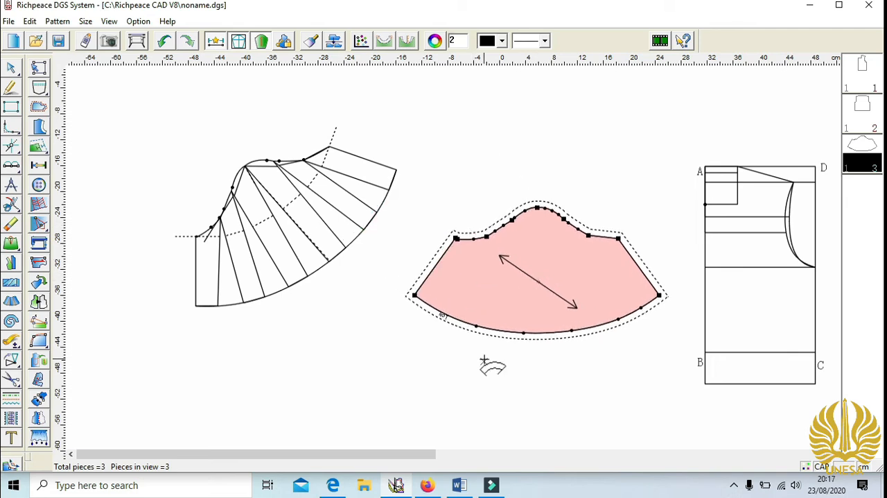
- Hide the design lines and reposition the bell sleeve piece beside the front bodice piece
{"action": "left_click", "coordinate": [239, 41]}
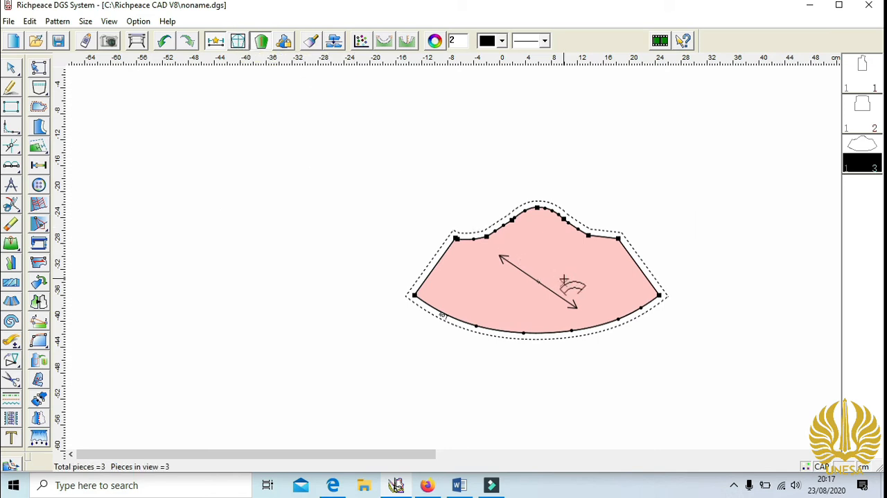
{"action": "scroll", "coordinate": [564, 279], "scroll_direction": "up", "scroll_amount": 2}
{"action": "scroll", "coordinate": [574, 283], "scroll_direction": "down", "scroll_amount": 5}
{"action": "key", "text": "space"}
{"action": "left_click", "coordinate": [503, 263]}
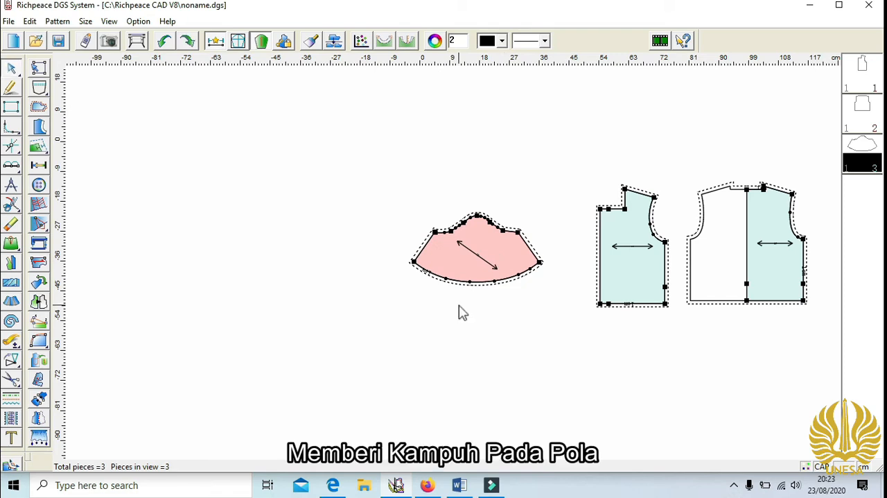
- Set a 1.5 cm seam allowance on all patterns in the work area
{"action": "left_click", "coordinate": [38, 109]}
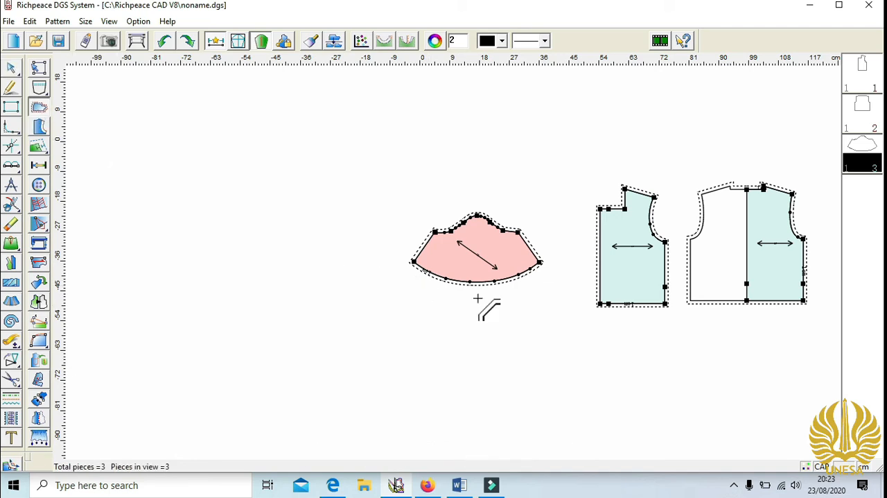
{"action": "left_click", "coordinate": [435, 234]}
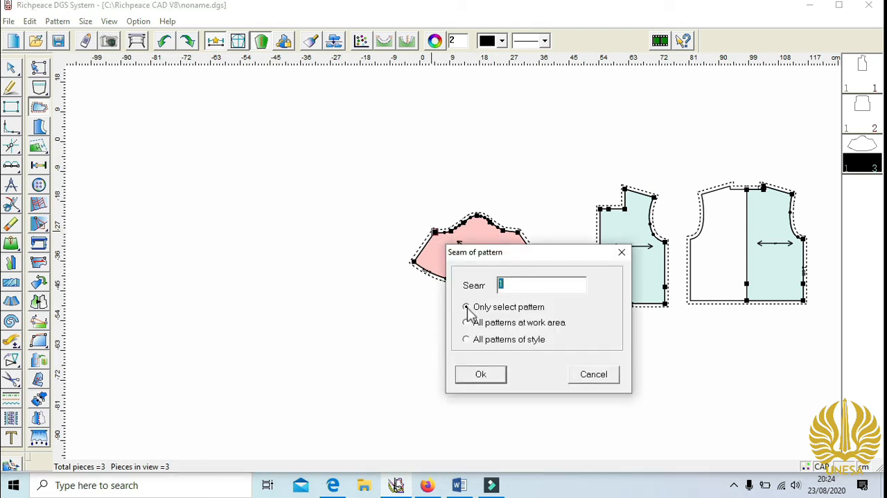
{"action": "type", "text": "1.5"}
{"action": "left_click", "coordinate": [467, 323]}
{"action": "left_click", "coordinate": [494, 380]}
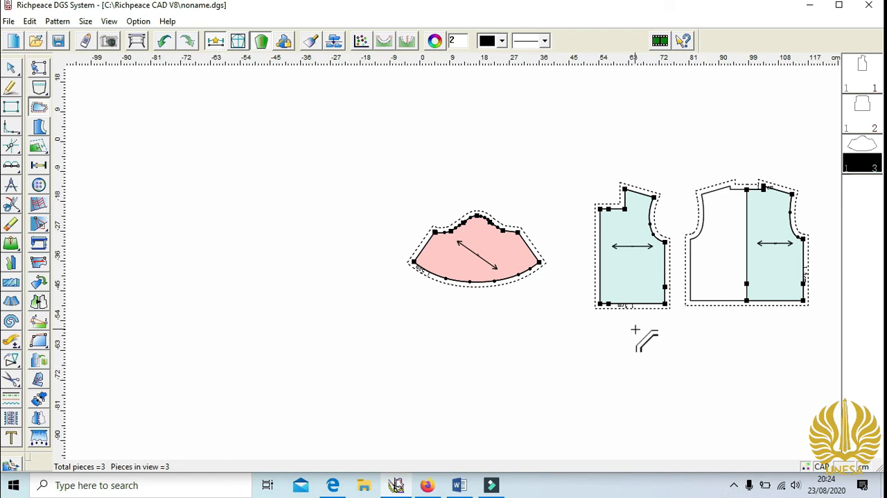
- Set the seam allowance of the bell sleeve's curved hem to 3 cm
{"action": "key", "text": "KP_Add"}
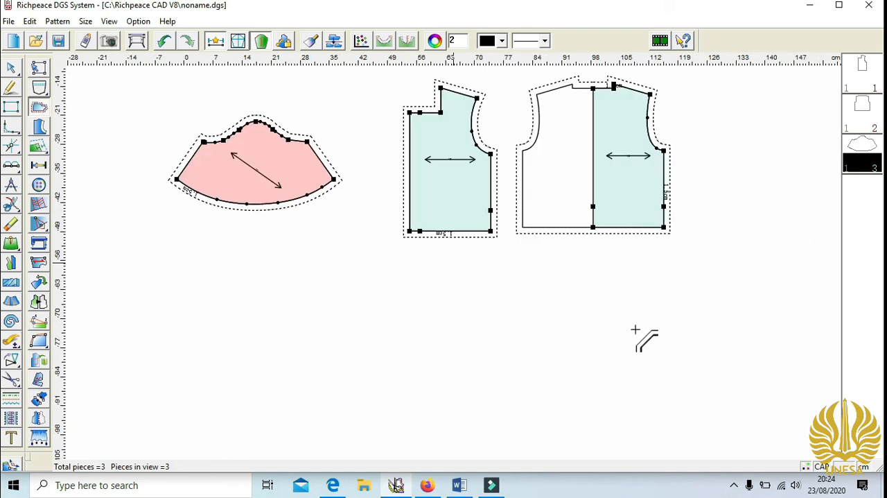
{"action": "left_click", "coordinate": [259, 206]}
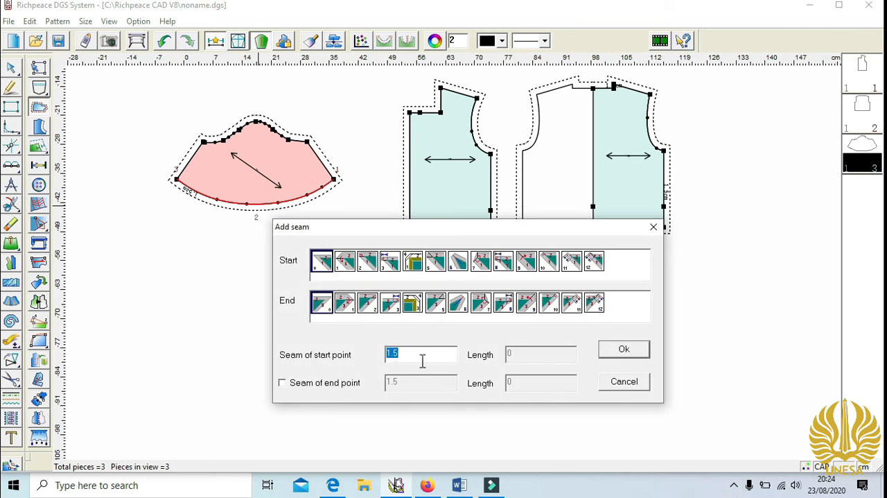
{"action": "left_click", "coordinate": [624, 349]}
{"action": "key", "text": "KP_Add"}
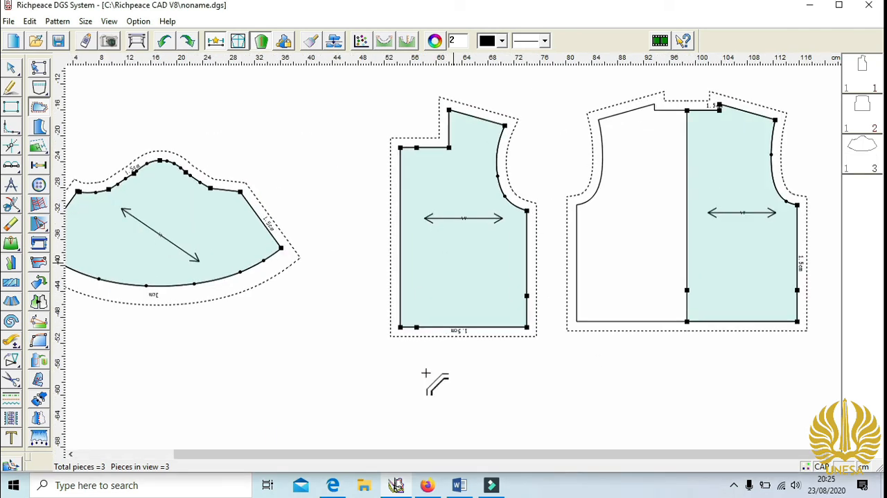
- Set the hem seam allowance to 3 cm on both hem segments of the front bodice and on the back bodice
{"action": "left_click", "coordinate": [413, 328]}
{"action": "left_click", "coordinate": [776, 258]}
{"action": "left_click", "coordinate": [478, 327]}
{"action": "left_click", "coordinate": [435, 257]}
{"action": "left_click", "coordinate": [732, 322]}
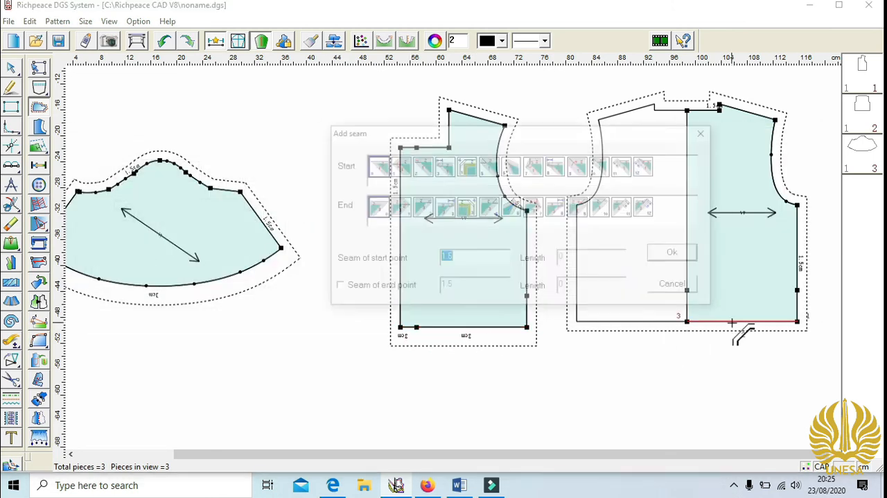
{"action": "type", "text": "3"}
{"action": "left_click", "coordinate": [672, 252]}
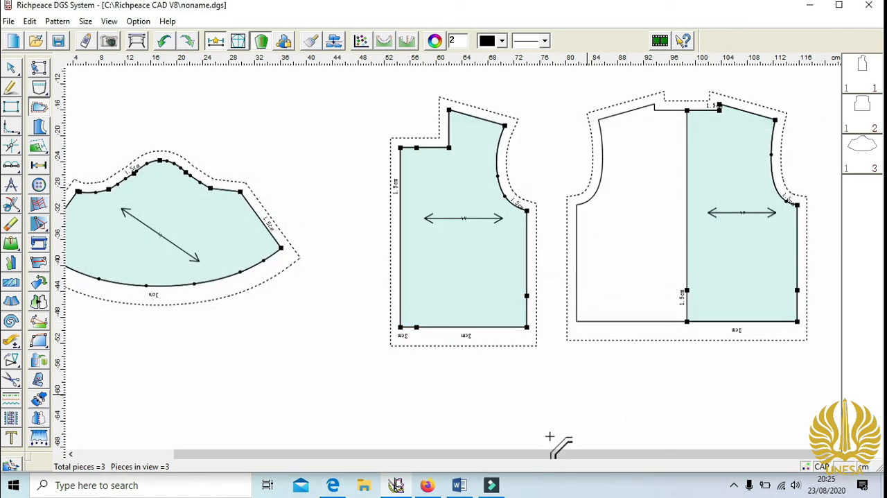
- Turn the sleeve and front bodice grainlines vertical and move the front's grainline close to its centre-front edge
{"action": "left_click_drag", "start_coordinate": [528, 453], "coordinate": [478, 454]}
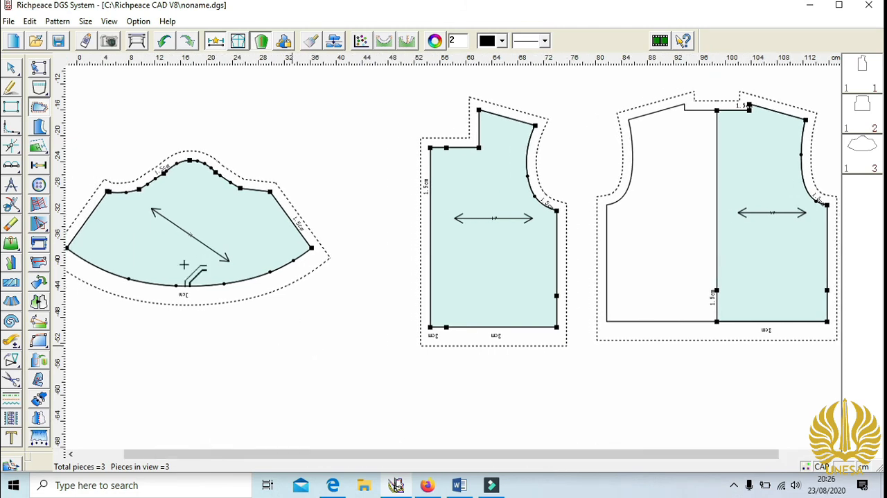
{"action": "left_click", "coordinate": [40, 264]}
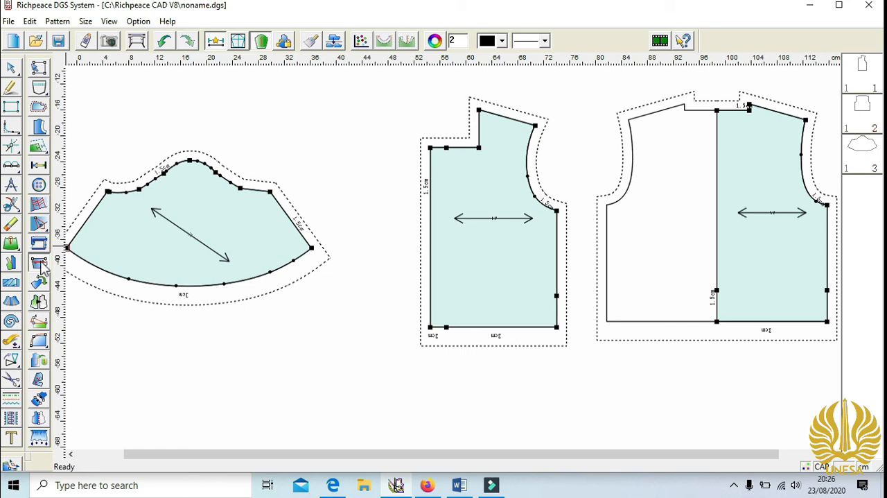
{"action": "right_click", "coordinate": [200, 240]}
{"action": "right_click", "coordinate": [503, 219]}
{"action": "right_click", "coordinate": [503, 218]}
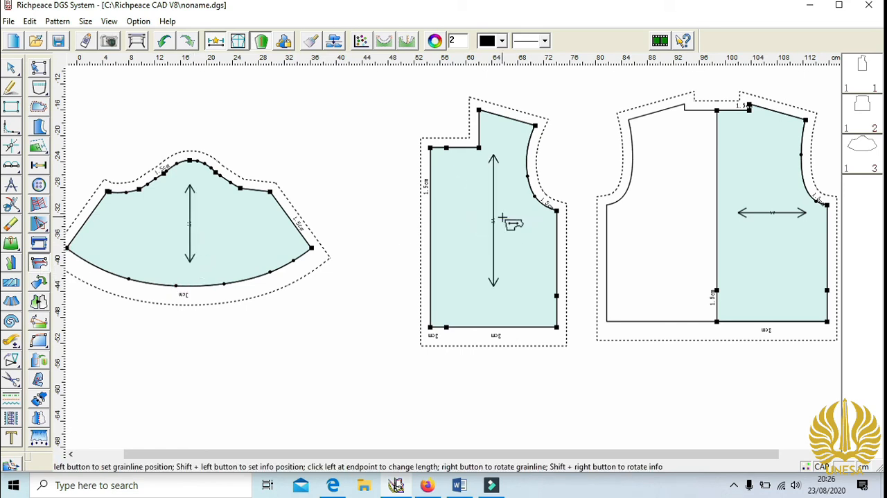
{"action": "left_click_drag", "start_coordinate": [497, 244], "coordinate": [454, 260]}
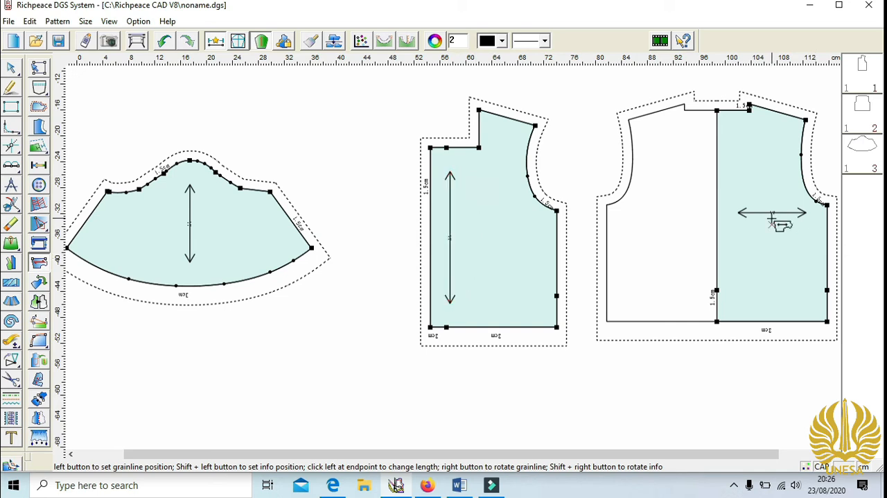
- Turn the back bodice grainline vertical and place it just beside the centre-back line
{"action": "right_click", "coordinate": [786, 219]}
{"action": "right_click", "coordinate": [783, 219]}
{"action": "left_click_drag", "start_coordinate": [783, 220], "coordinate": [729, 229]}
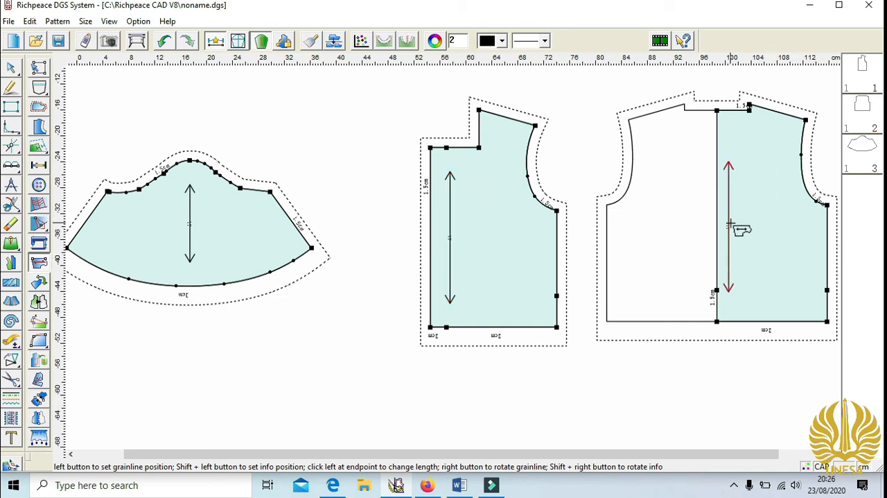
{"action": "left_click", "coordinate": [740, 238]}
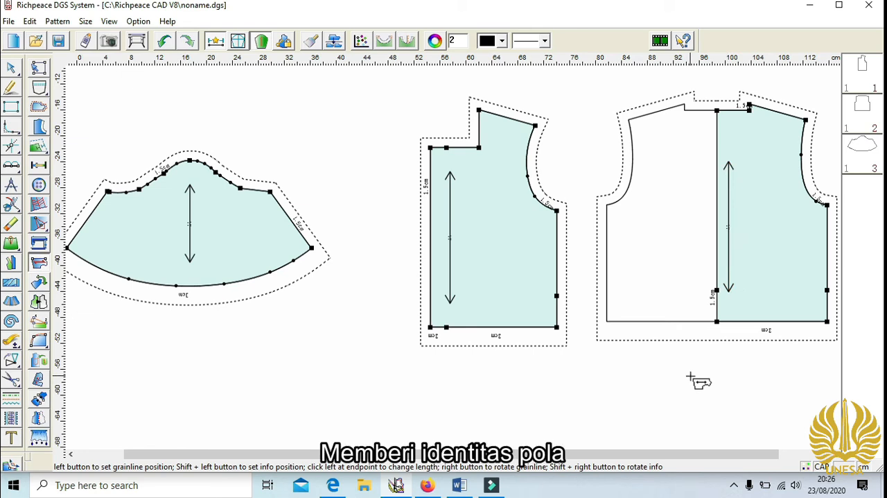
- Fill in the front bodice's pattern information: name BADAN DEPAN, material KATUN, 2 copies
{"action": "double_click", "coordinate": [863, 88]}
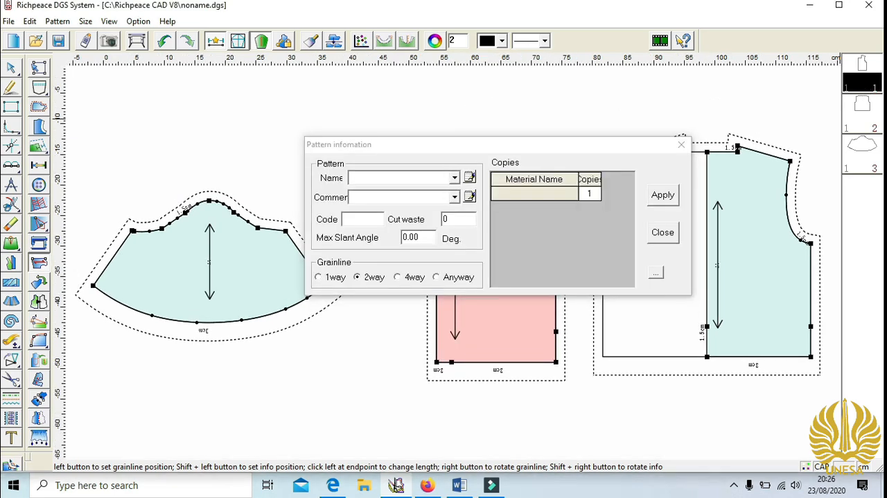
{"action": "type", "text": "BADAN DEPAN"}
{"action": "left_click", "coordinate": [552, 194]}
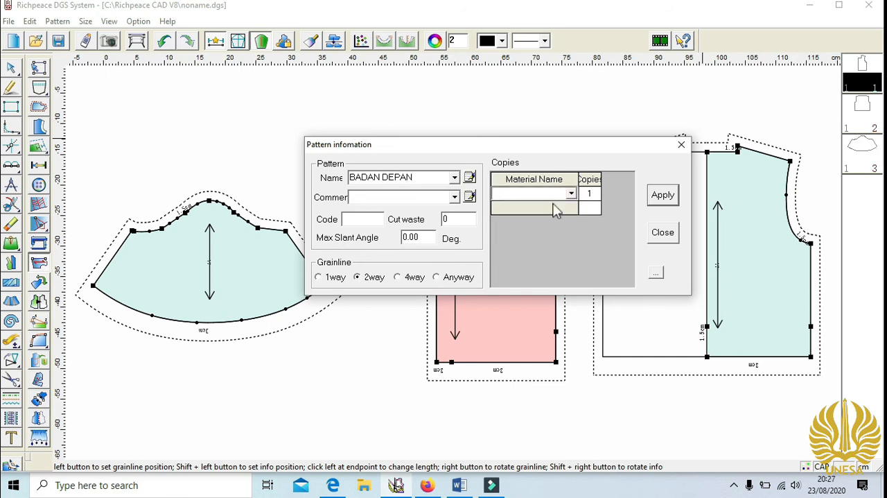
{"action": "left_click", "coordinate": [591, 194]}
{"action": "type", "text": "2"}
{"action": "left_click", "coordinate": [661, 197]}
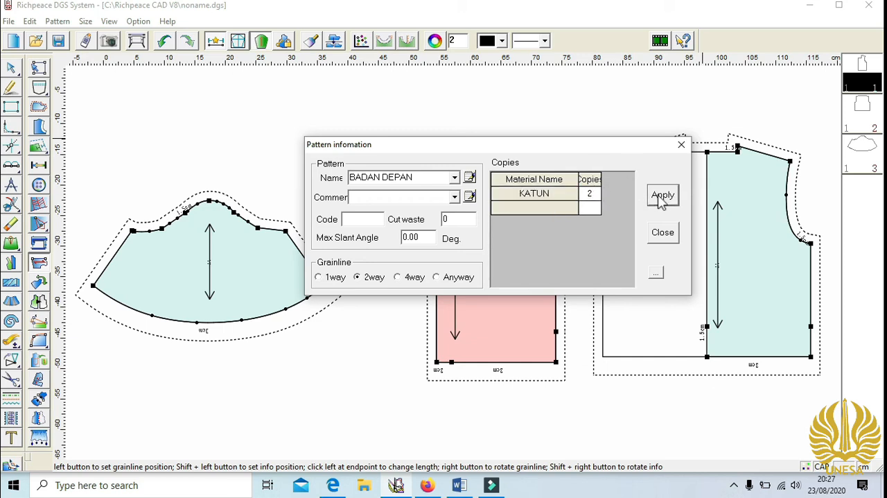
{"action": "left_click", "coordinate": [671, 201]}
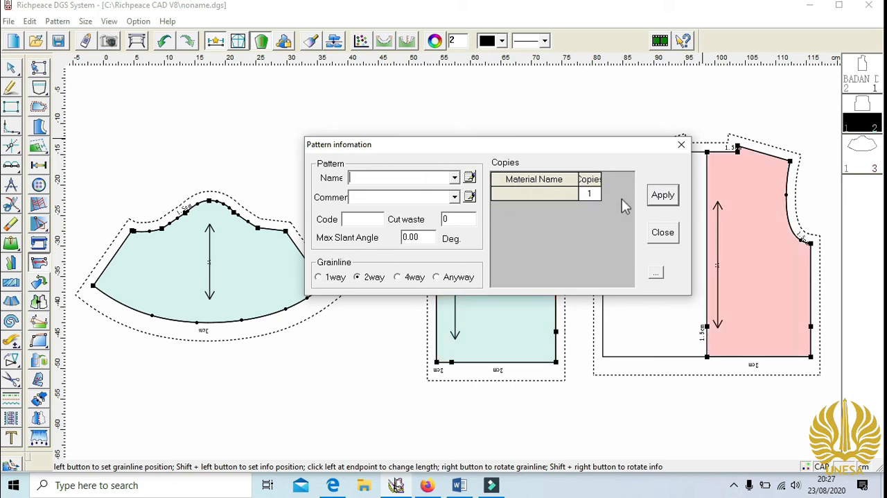
- Name the back bodice piece BADAN BELAKANG and assign it the material KATUN with 1 copy
{"action": "type", "text": "BADAN BELAKANG"}
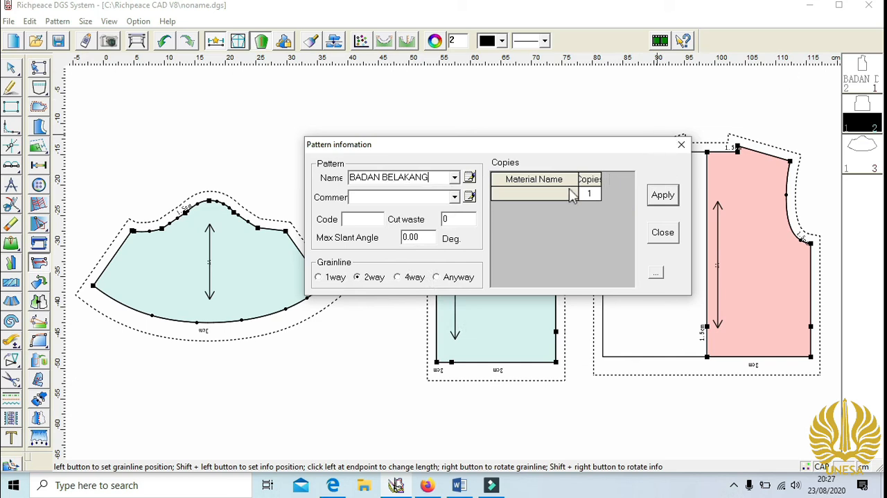
{"action": "left_click", "coordinate": [595, 221]}
{"action": "type", "text": "KATUN"}
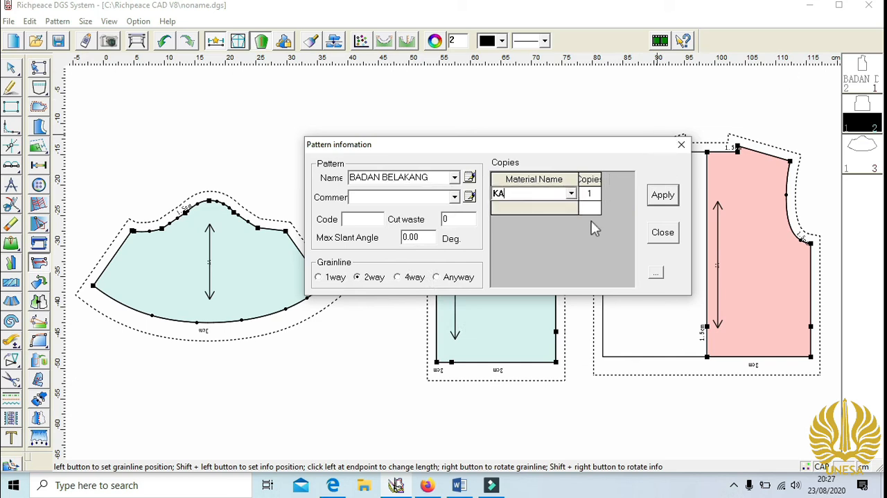
{"action": "left_click", "coordinate": [661, 197]}
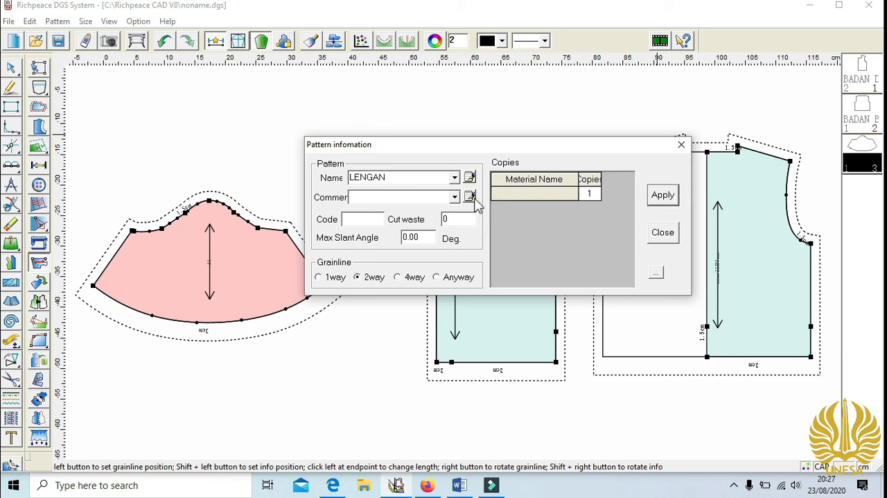
- Give the LENGAN sleeve piece the material KATUN with 2 copies and finish editing the pattern information
{"action": "left_click", "coordinate": [529, 193]}
{"action": "type", "text": "KATUN"}
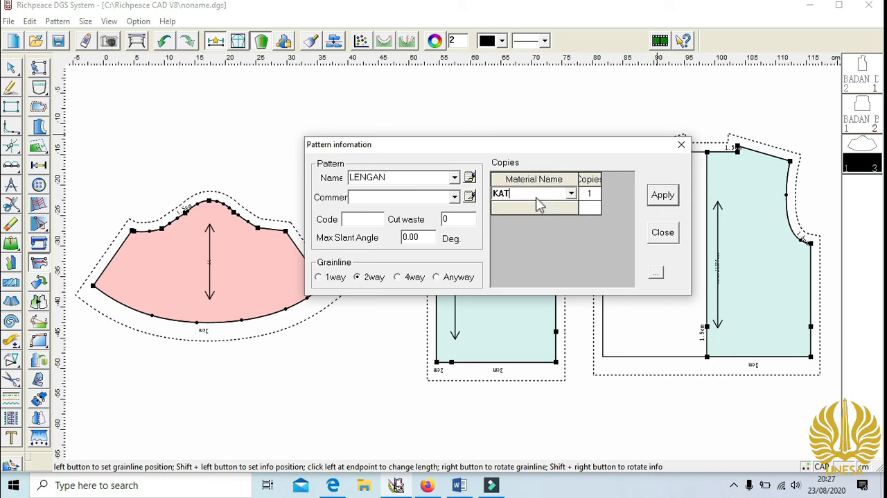
{"action": "left_click", "coordinate": [589, 194]}
{"action": "type", "text": "2"}
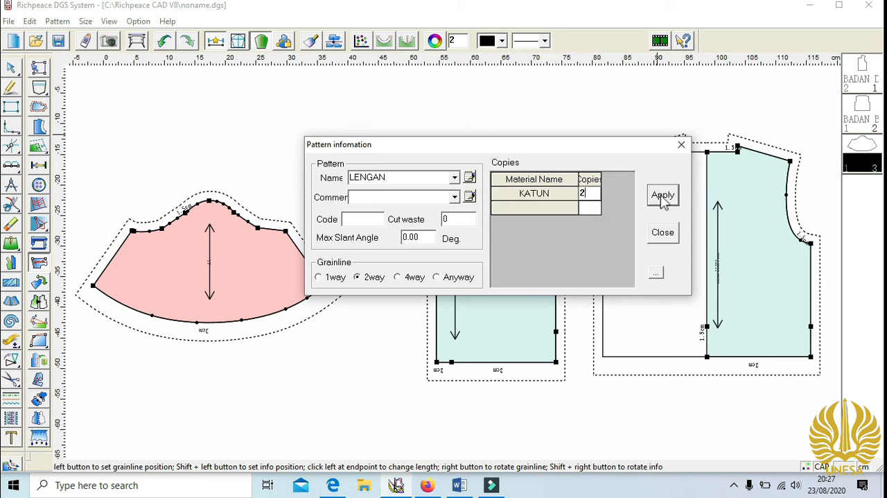
{"action": "left_click", "coordinate": [662, 195]}
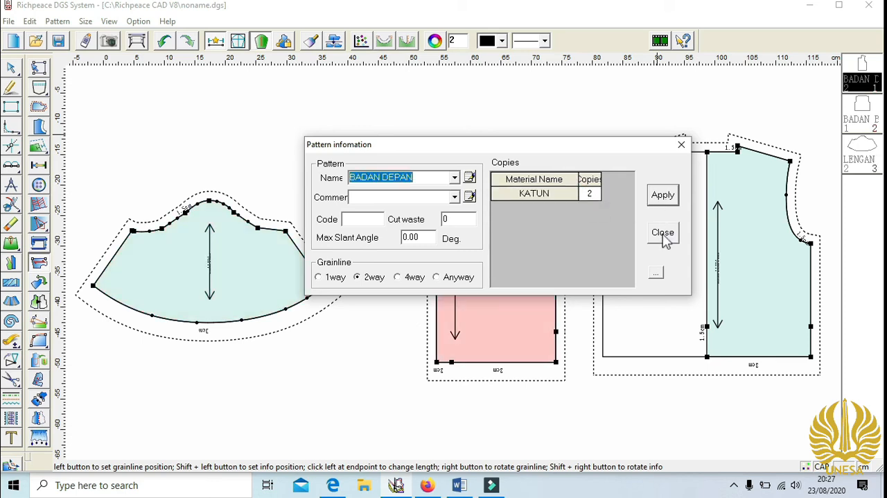
{"action": "left_click", "coordinate": [663, 233]}
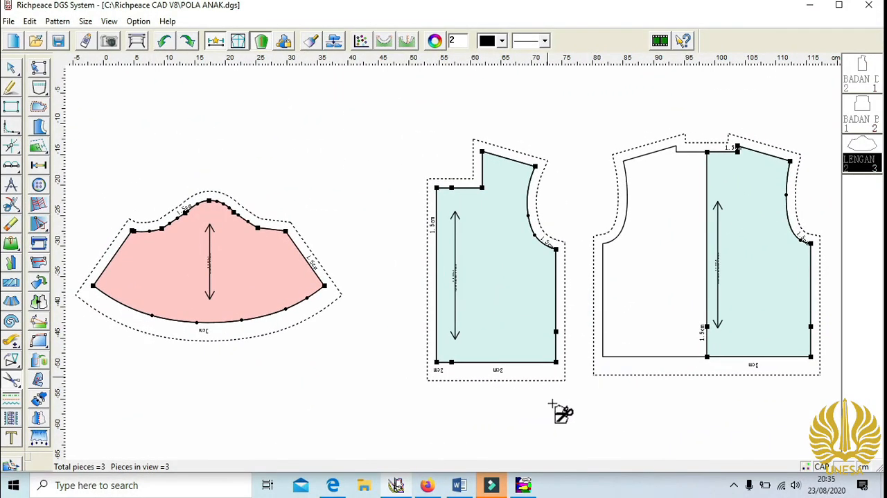
- Move the sleeve piece into the free space below the front and back bodices
{"action": "key", "text": "minus"}
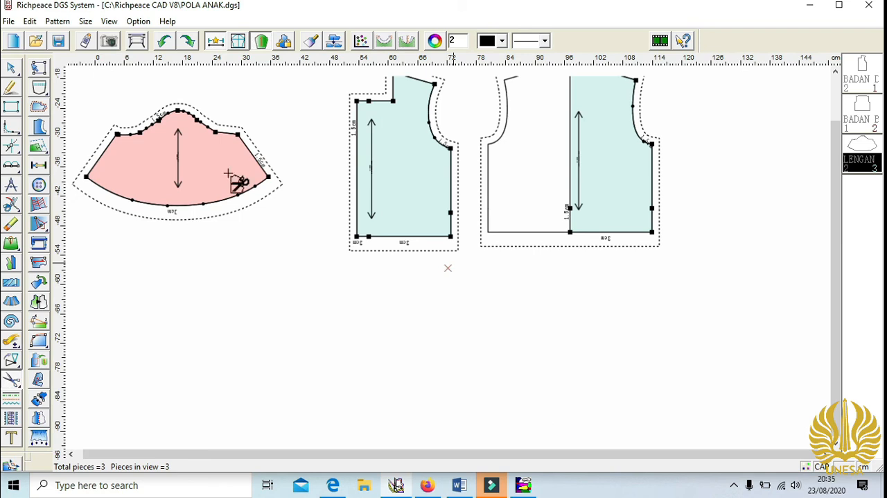
{"action": "left_click_drag", "start_coordinate": [215, 173], "coordinate": [531, 342]}
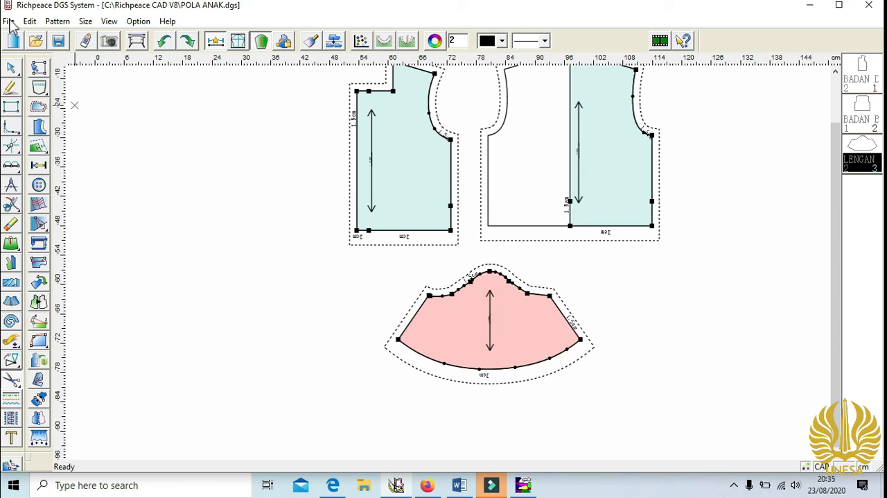
- Set up printing with the OneNote for Windows 10 printer and A4 paper
{"action": "left_click", "coordinate": [9, 22]}
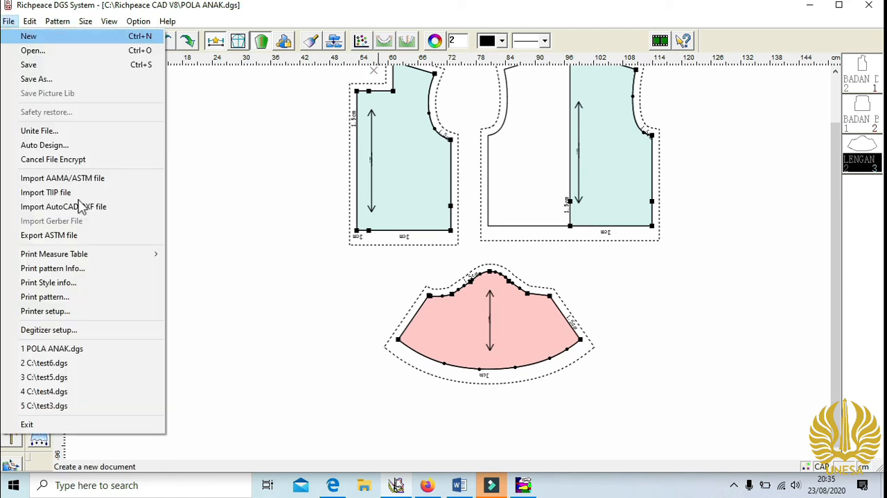
{"action": "left_click", "coordinate": [73, 312]}
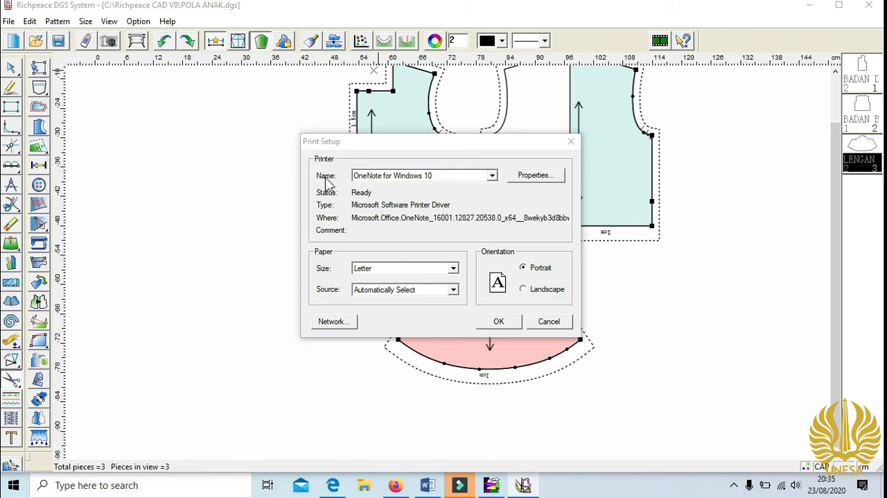
{"action": "left_click", "coordinate": [492, 178]}
{"action": "left_click", "coordinate": [478, 211]}
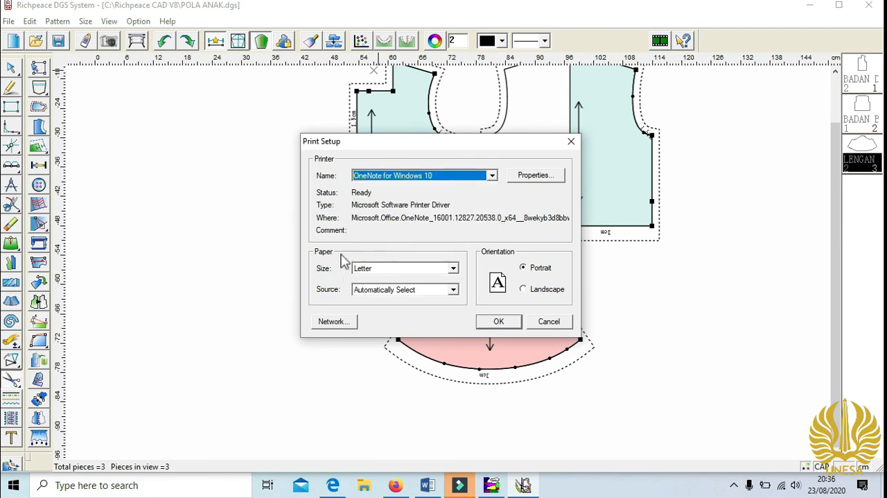
{"action": "left_click", "coordinate": [454, 269]}
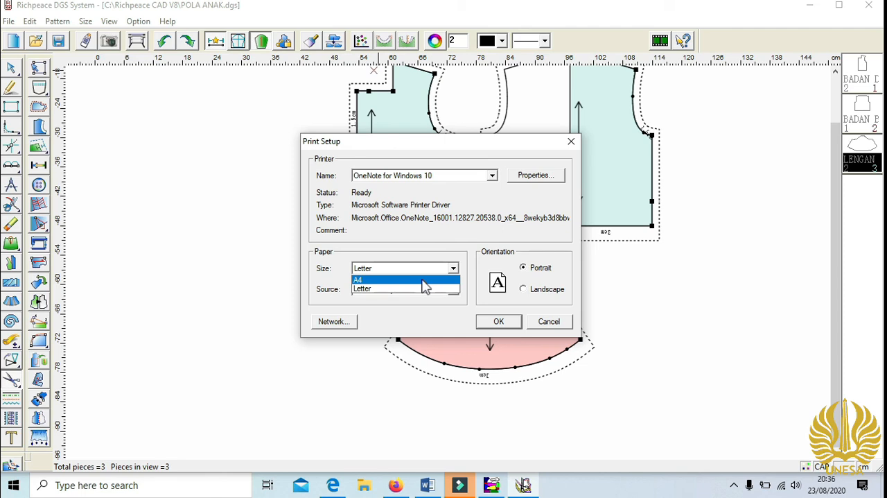
{"action": "left_click", "coordinate": [425, 283]}
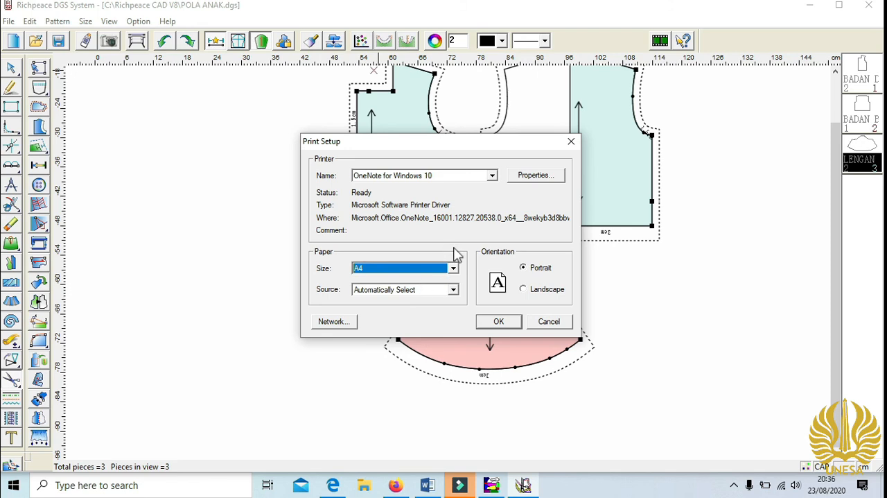
{"action": "left_click", "coordinate": [500, 327]}
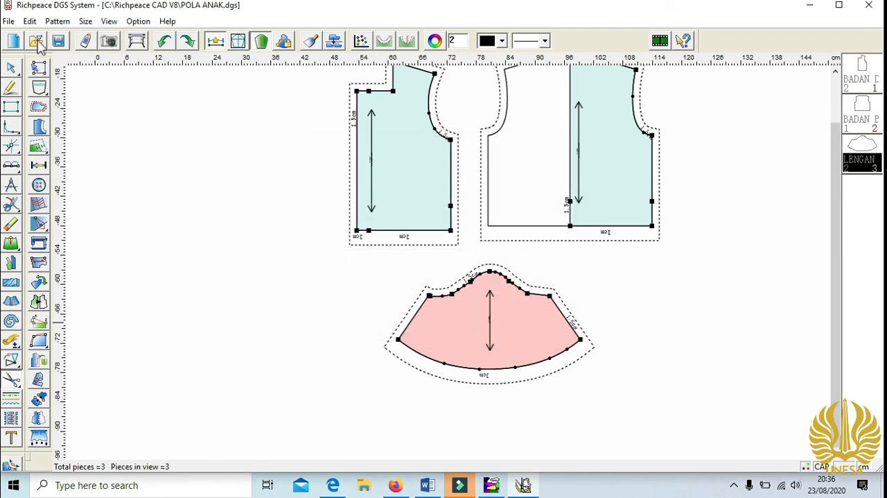
- Try a 25% scale for the pattern printout, then return the scale option to printing in one page
{"action": "left_click", "coordinate": [8, 22]}
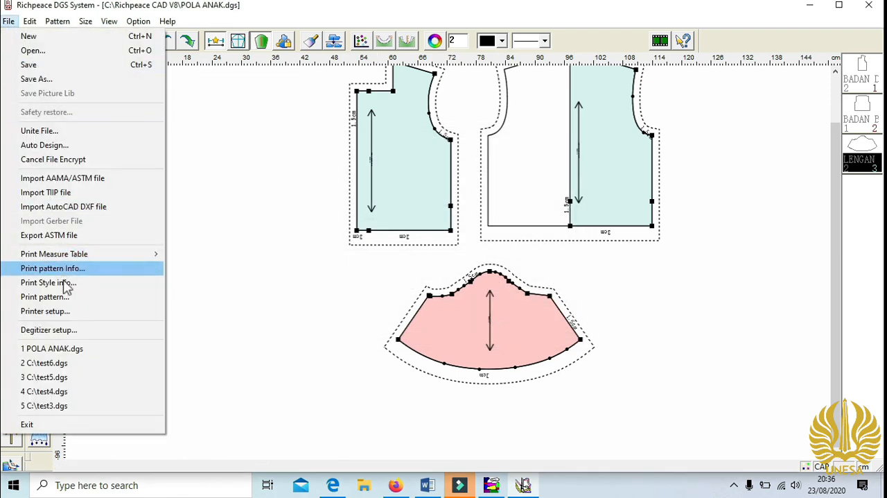
{"action": "left_click", "coordinate": [78, 298]}
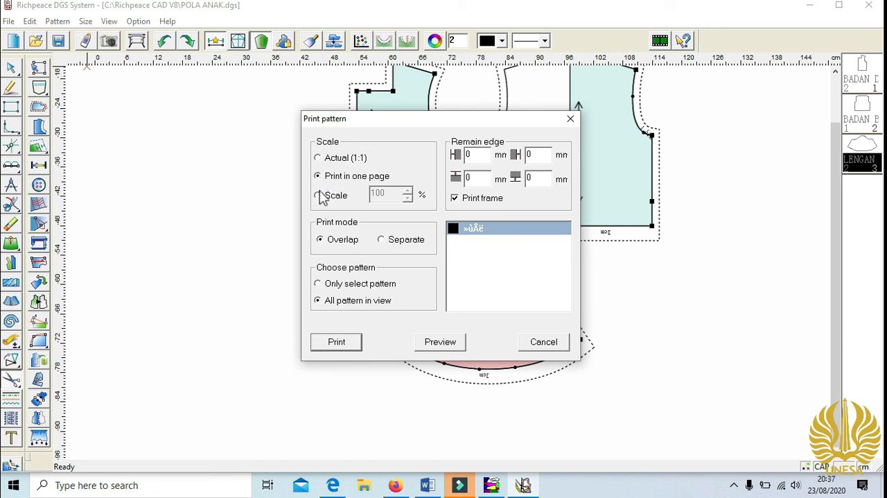
{"action": "left_click", "coordinate": [319, 196]}
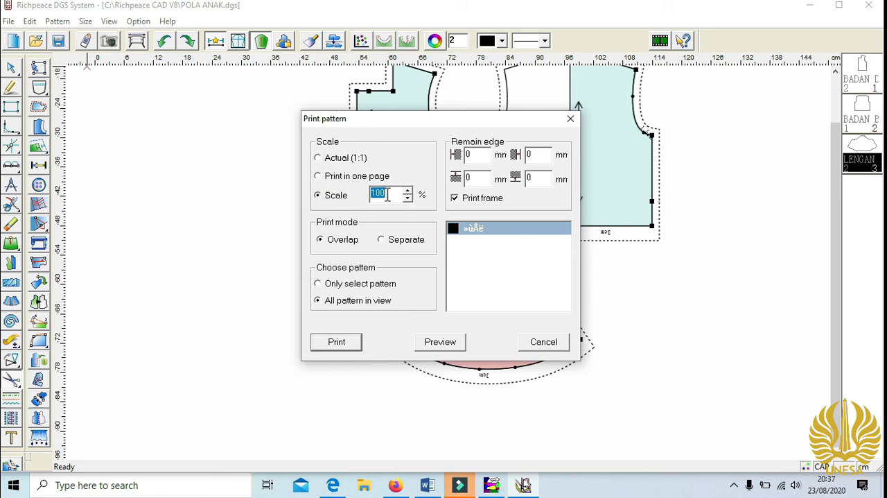
{"action": "type", "text": "25"}
{"action": "left_click", "coordinate": [407, 200]}
{"action": "left_click", "coordinate": [407, 192]}
{"action": "left_click", "coordinate": [333, 177]}
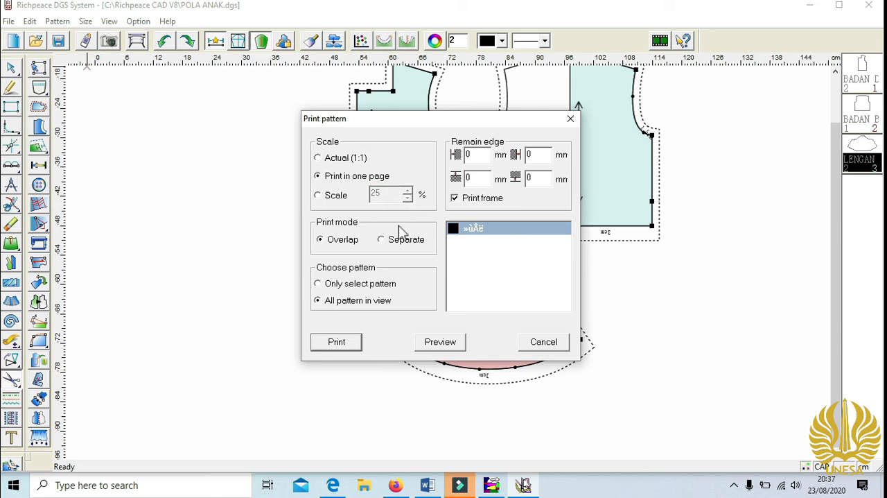
- Preview the one-page printout and examine how the front, back and sleeve pieces fit the sheet
{"action": "left_click", "coordinate": [439, 342]}
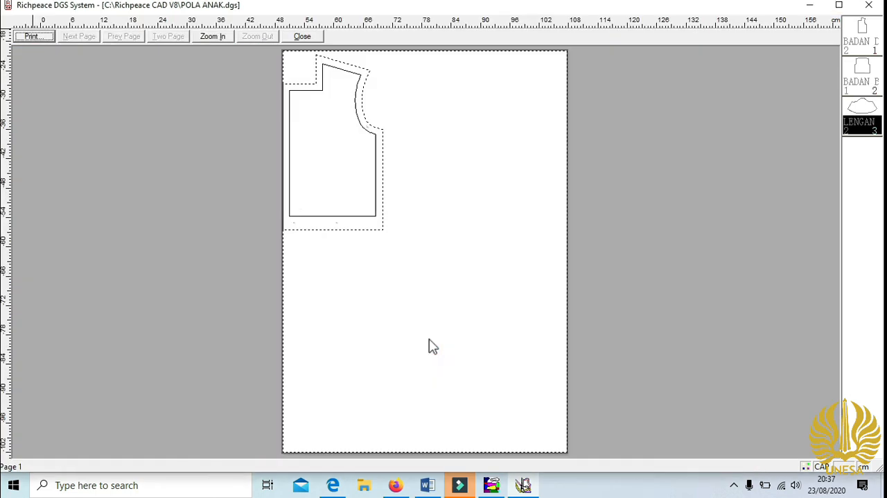
{"action": "scroll", "coordinate": [812, 208], "scroll_direction": "down", "scroll_amount": 3}
{"action": "scroll", "coordinate": [819, 217], "scroll_direction": "up", "scroll_amount": 3}
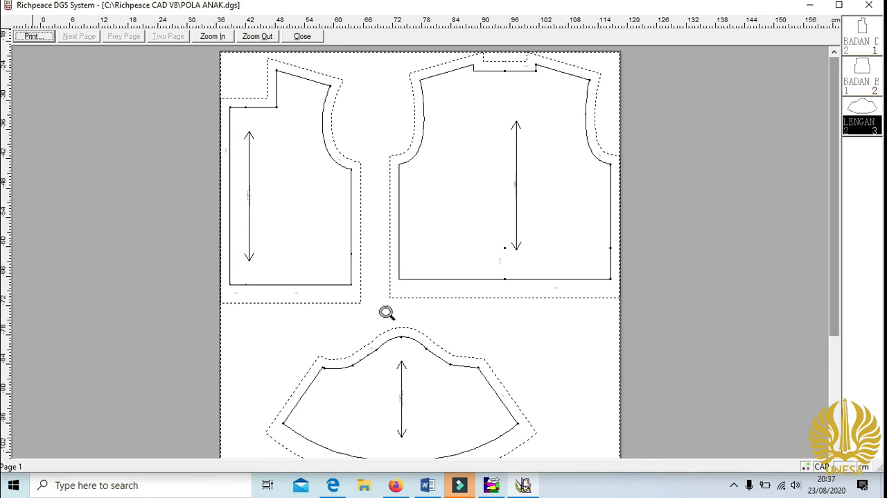
{"action": "left_click", "coordinate": [303, 36]}
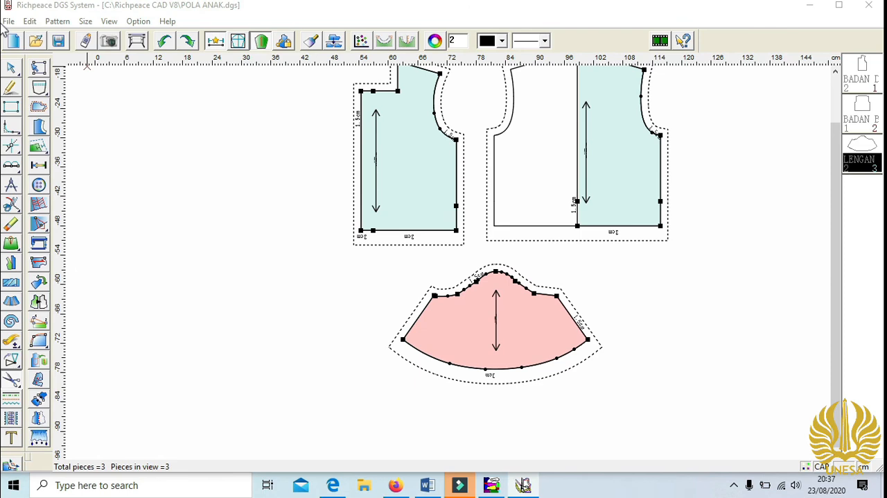
- Print all patterns in view, scaled to one page with the overlap mode and print frame
{"action": "left_click", "coordinate": [8, 21]}
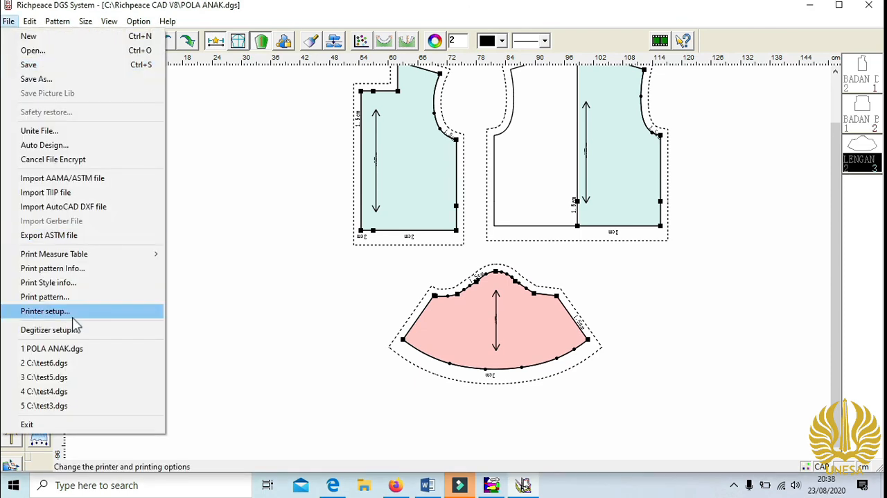
{"action": "left_click", "coordinate": [87, 298]}
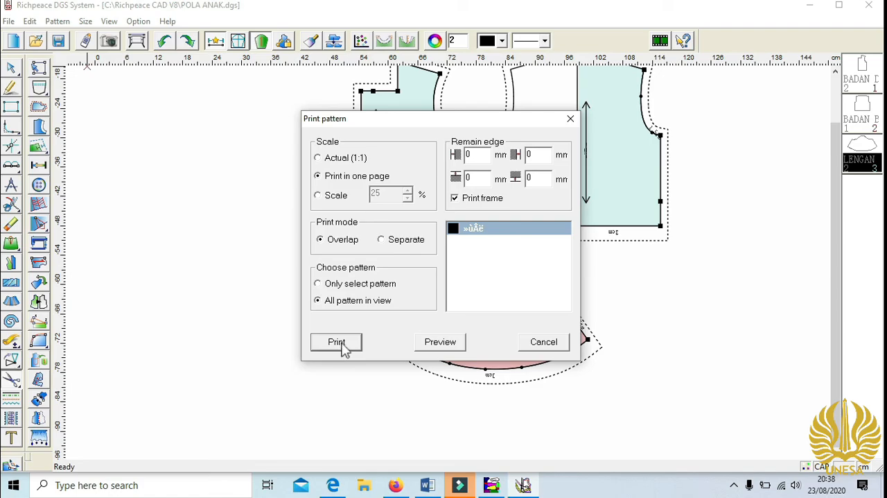
{"action": "left_click", "coordinate": [341, 346]}
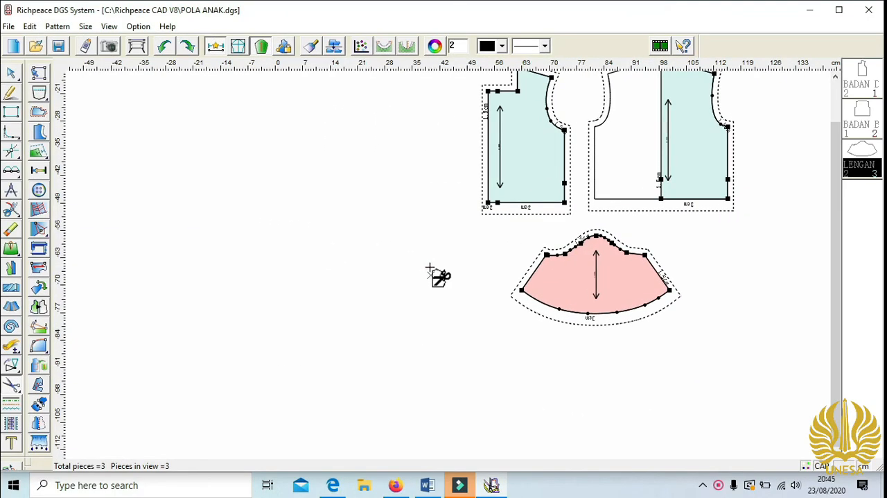
- Save the pattern under the new name POLA BUSANA ANAK as a DGS file in the Richpeace CAD V8 folder
{"action": "left_click", "coordinate": [9, 27]}
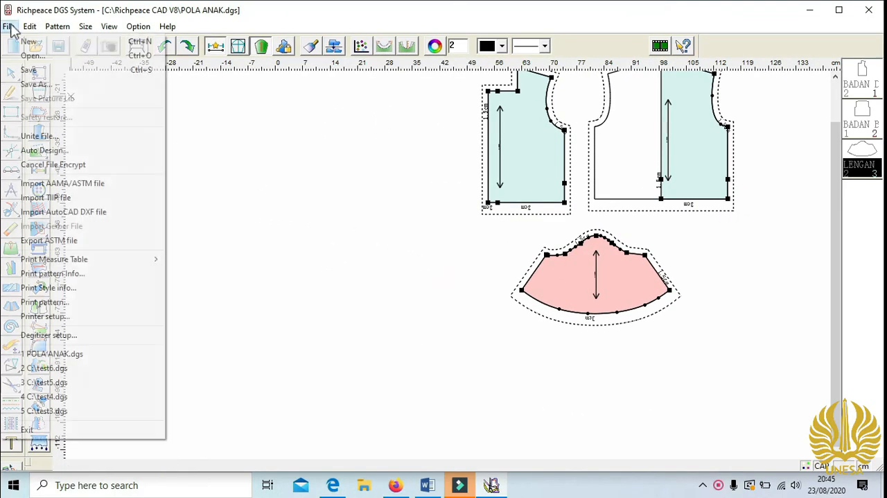
{"action": "left_click", "coordinate": [50, 89]}
{"action": "type", "text": "POLA BUSANA ANAK"}
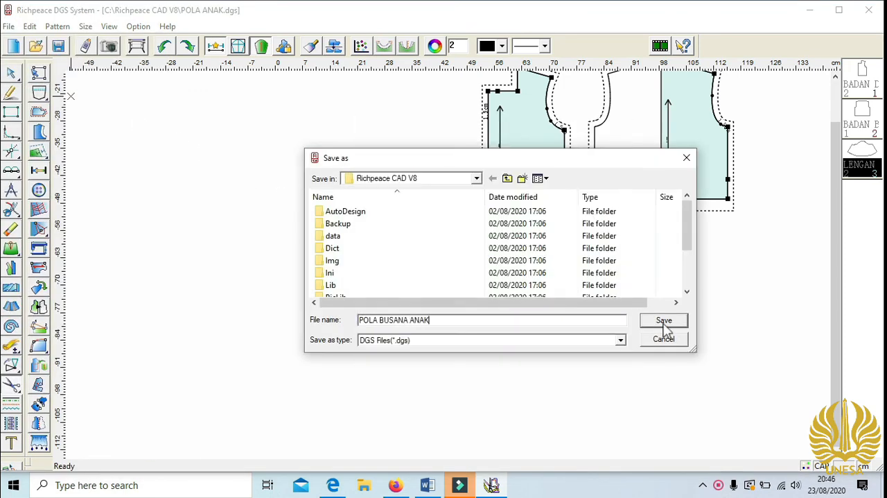
{"action": "left_click", "coordinate": [664, 321]}
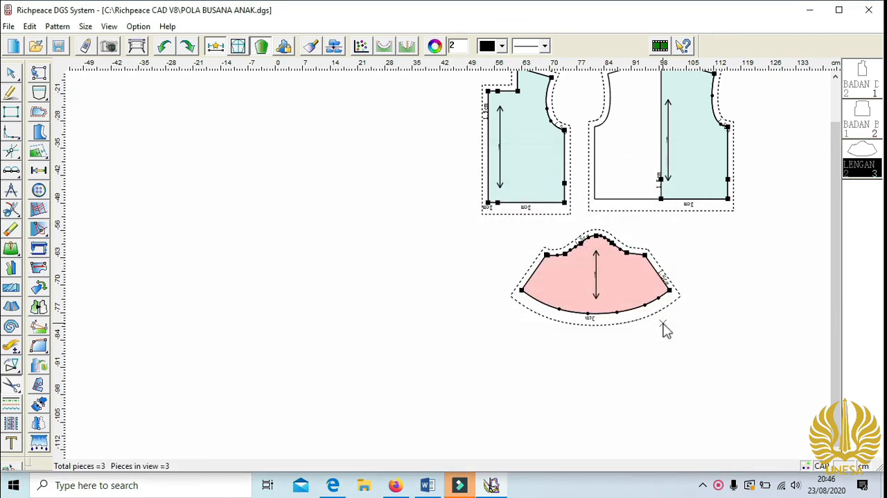
- Switch to Richpeace GMS and define a new marker with the comment MARKER POLA ANAK, 150 cm wide and 1 m long
{"action": "left_click", "coordinate": [809, 11]}
{"action": "double_click", "coordinate": [59, 410]}
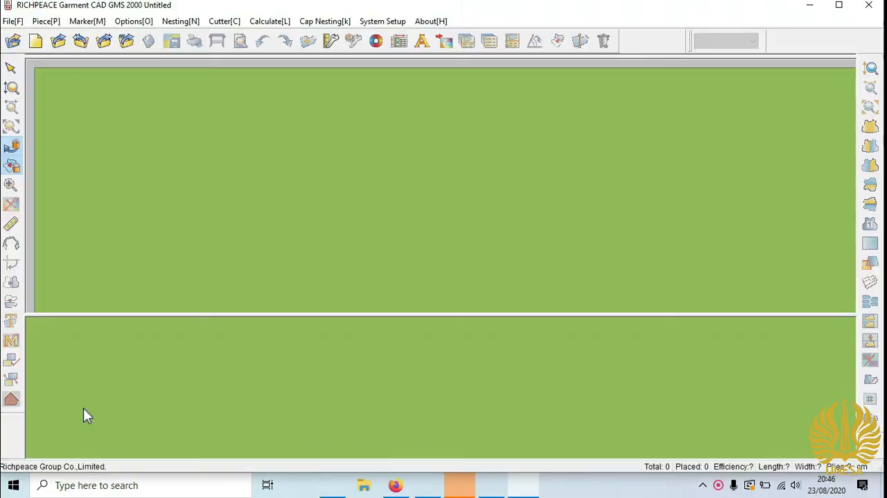
{"action": "left_click", "coordinate": [14, 21]}
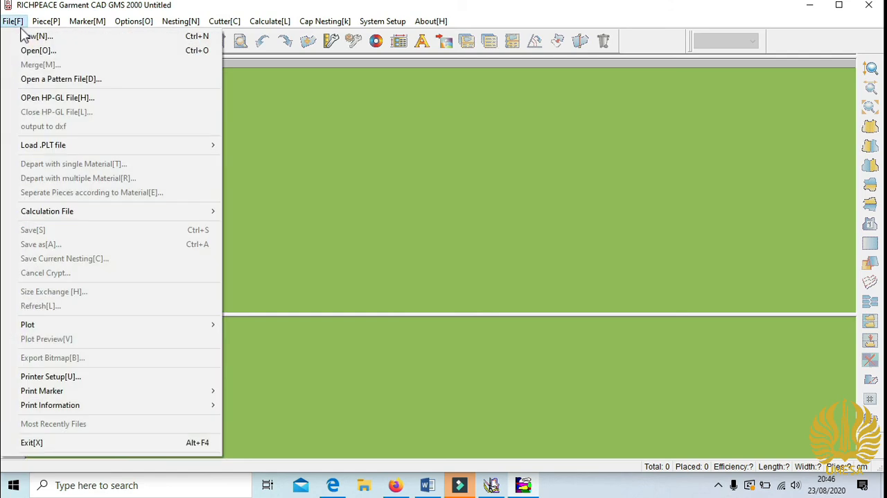
{"action": "left_click", "coordinate": [24, 36]}
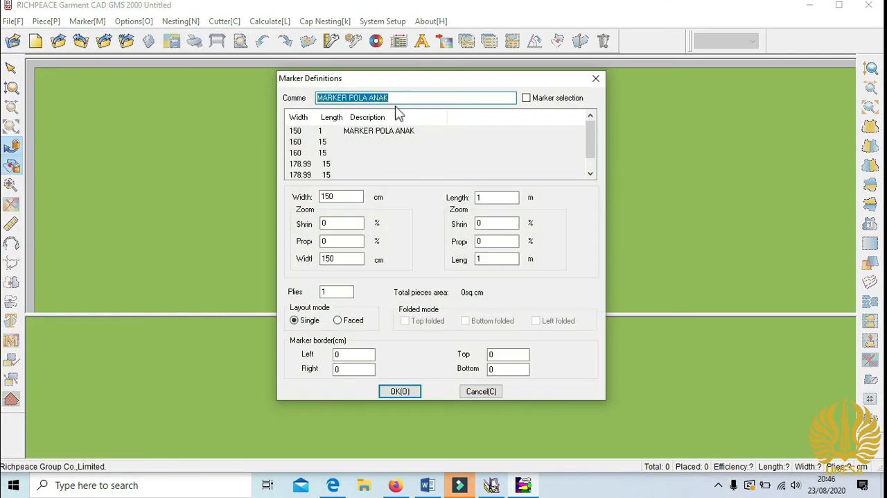
{"action": "left_click", "coordinate": [396, 95]}
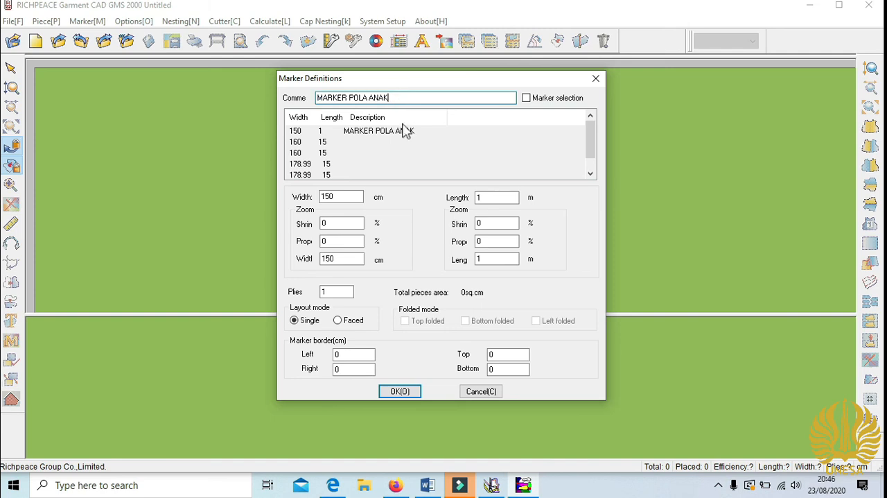
{"action": "left_click", "coordinate": [347, 198]}
{"action": "left_click", "coordinate": [481, 198]}
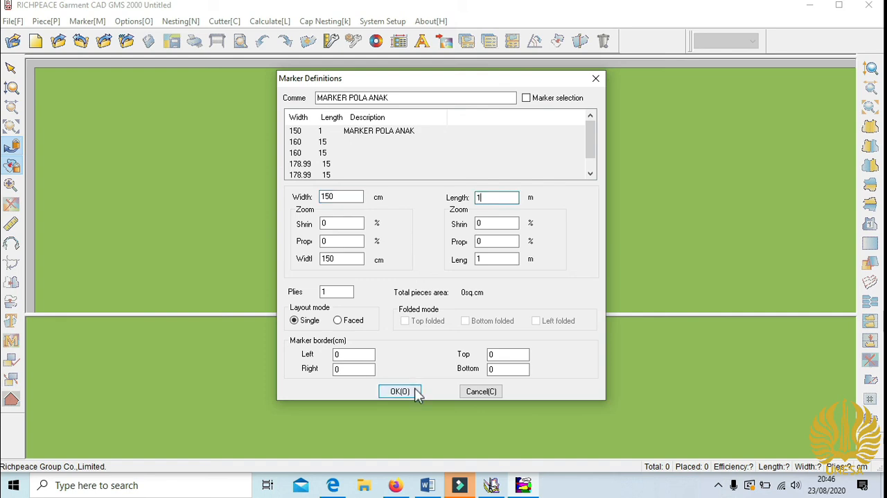
{"action": "left_click", "coordinate": [402, 391]}
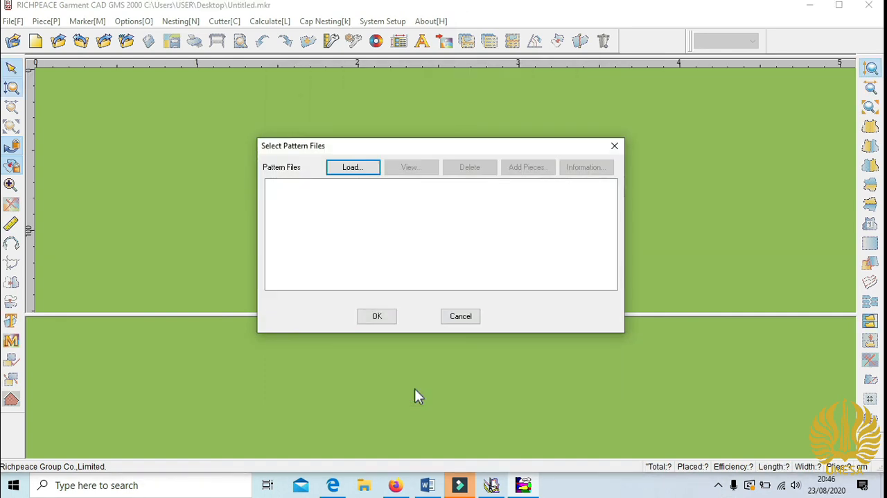
- Load the pattern file POLA BUSANA ANAK.dgs into the marker and accept its marker-making order with the KATUN material
{"action": "left_click", "coordinate": [369, 173]}
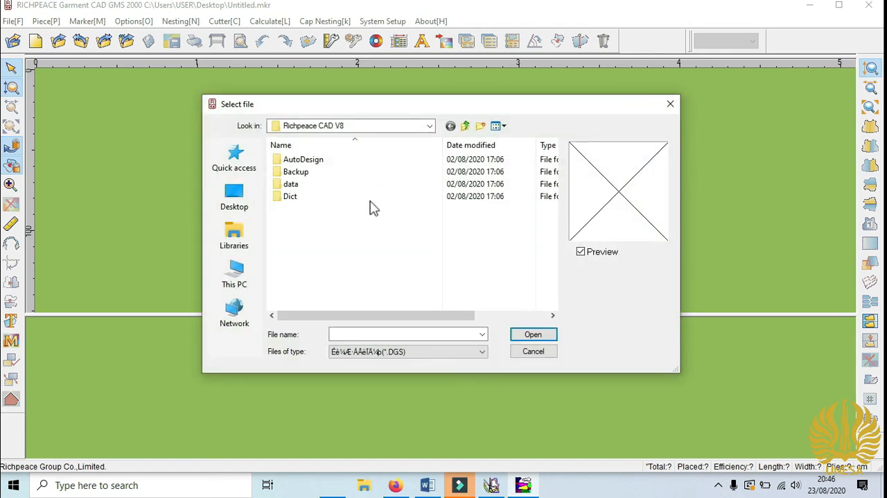
{"action": "left_click", "coordinate": [336, 307]}
{"action": "left_click", "coordinate": [530, 335]}
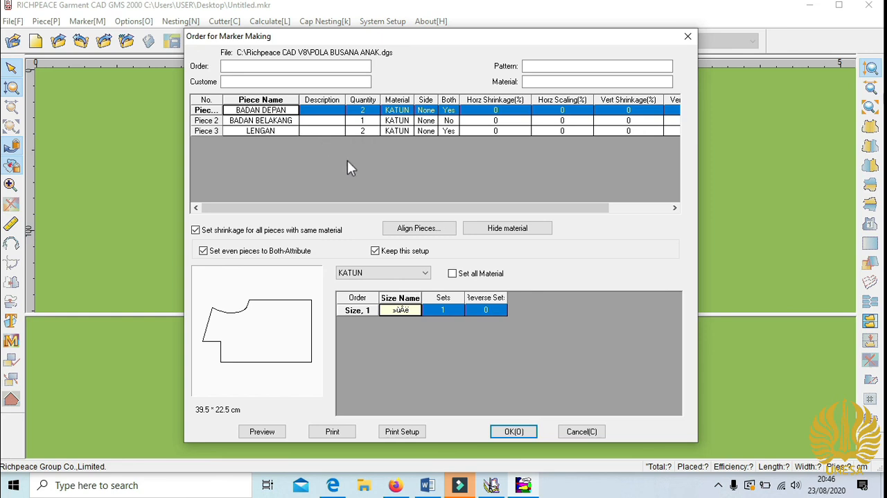
{"action": "left_click", "coordinate": [512, 431]}
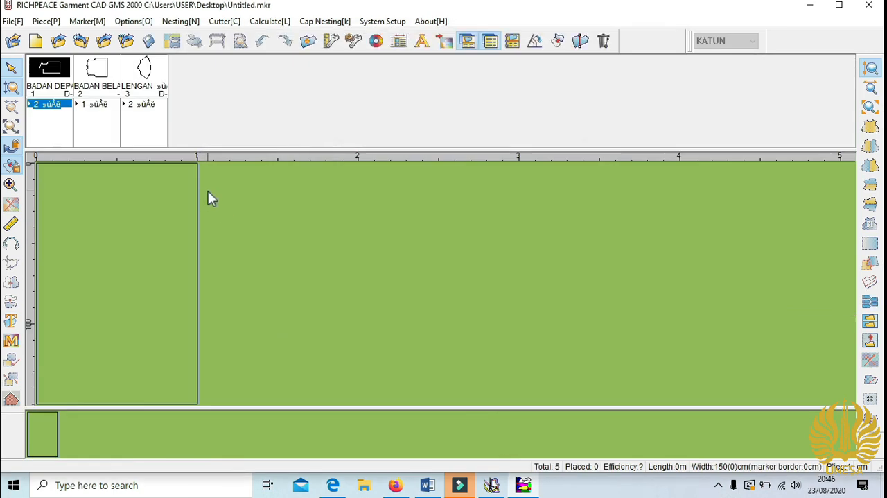
- Auto-nest all the blouse pieces in the marker, and reposition the outer sleeve slightly away from the other sleeve
{"action": "left_click", "coordinate": [175, 22]}
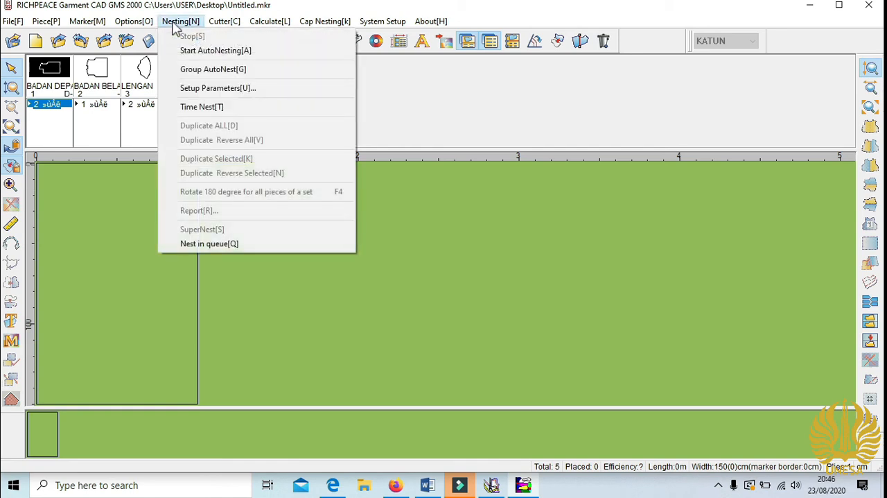
{"action": "left_click", "coordinate": [198, 51]}
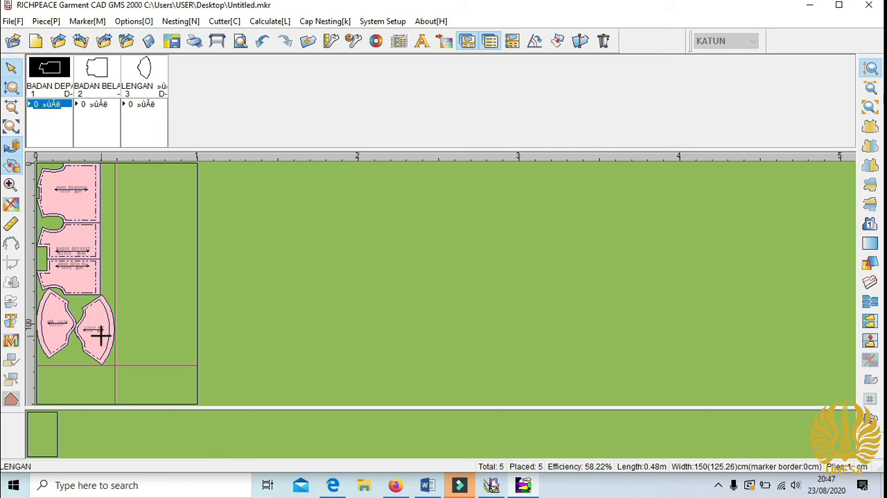
{"action": "mouse_move", "coordinate": [100, 336]}
{"action": "left_mouse_down"}
{"action": "mouse_move", "coordinate": [114, 337]}
{"action": "mouse_move", "coordinate": [132, 311]}
{"action": "left_mouse_up"}
{"action": "left_click_drag", "start_coordinate": [125, 328], "coordinate": [103, 333]}
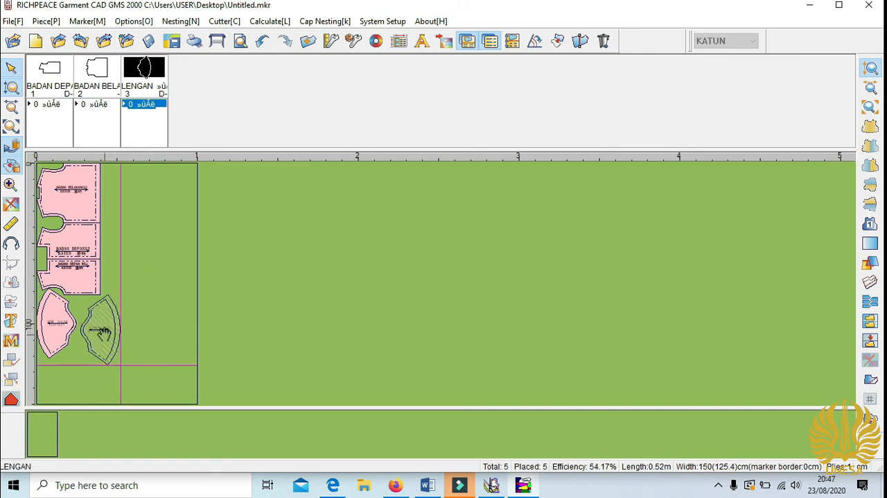
{"action": "left_click", "coordinate": [235, 262]}
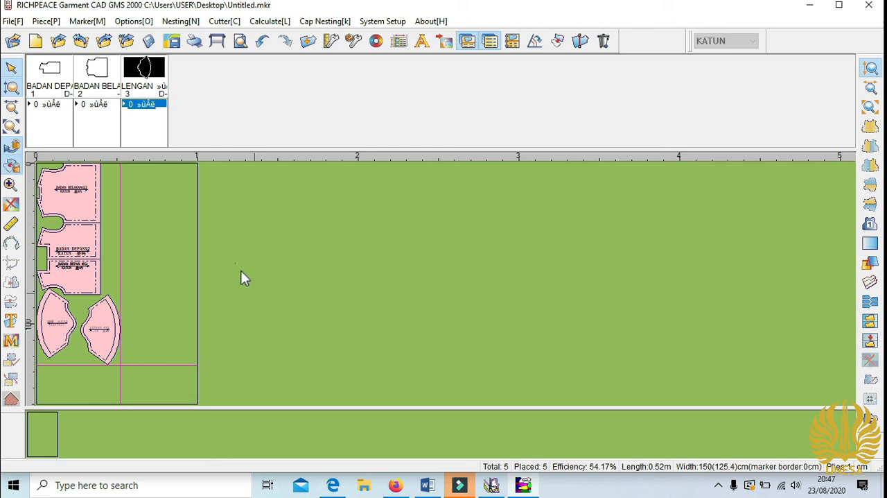
- Fix the marker length to the extent of the placed pieces
{"action": "left_click", "coordinate": [87, 21]}
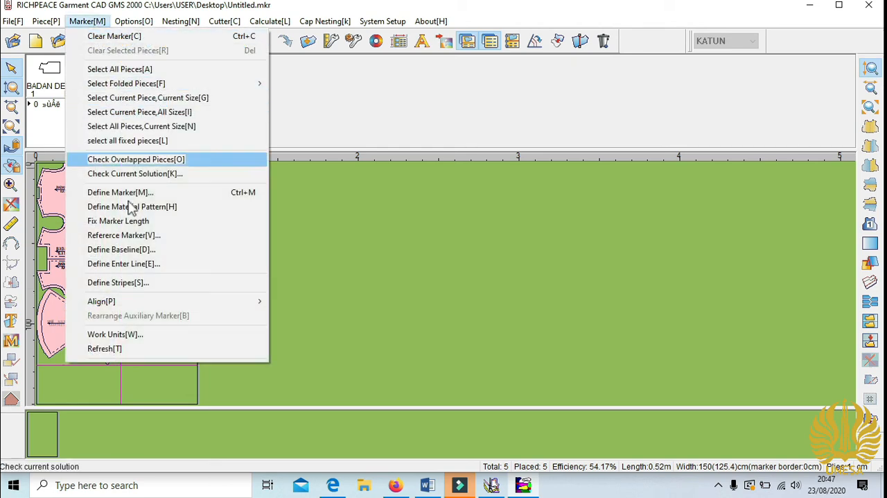
{"action": "left_click", "coordinate": [122, 220]}
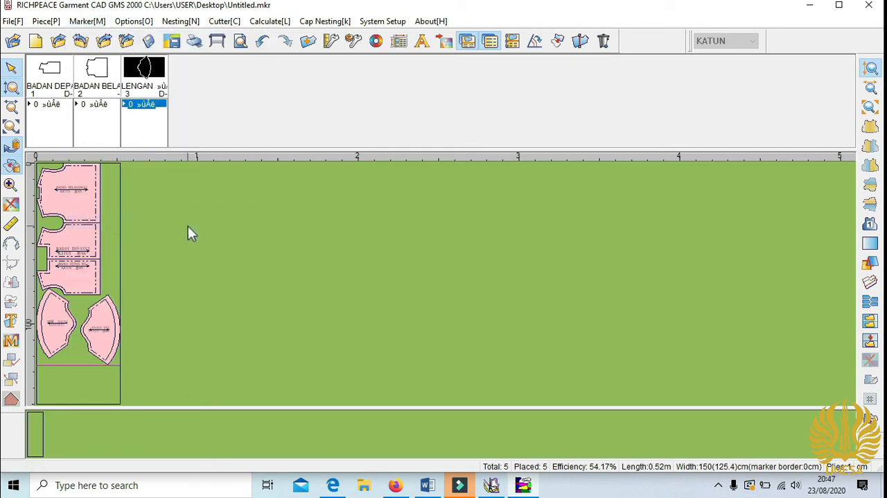